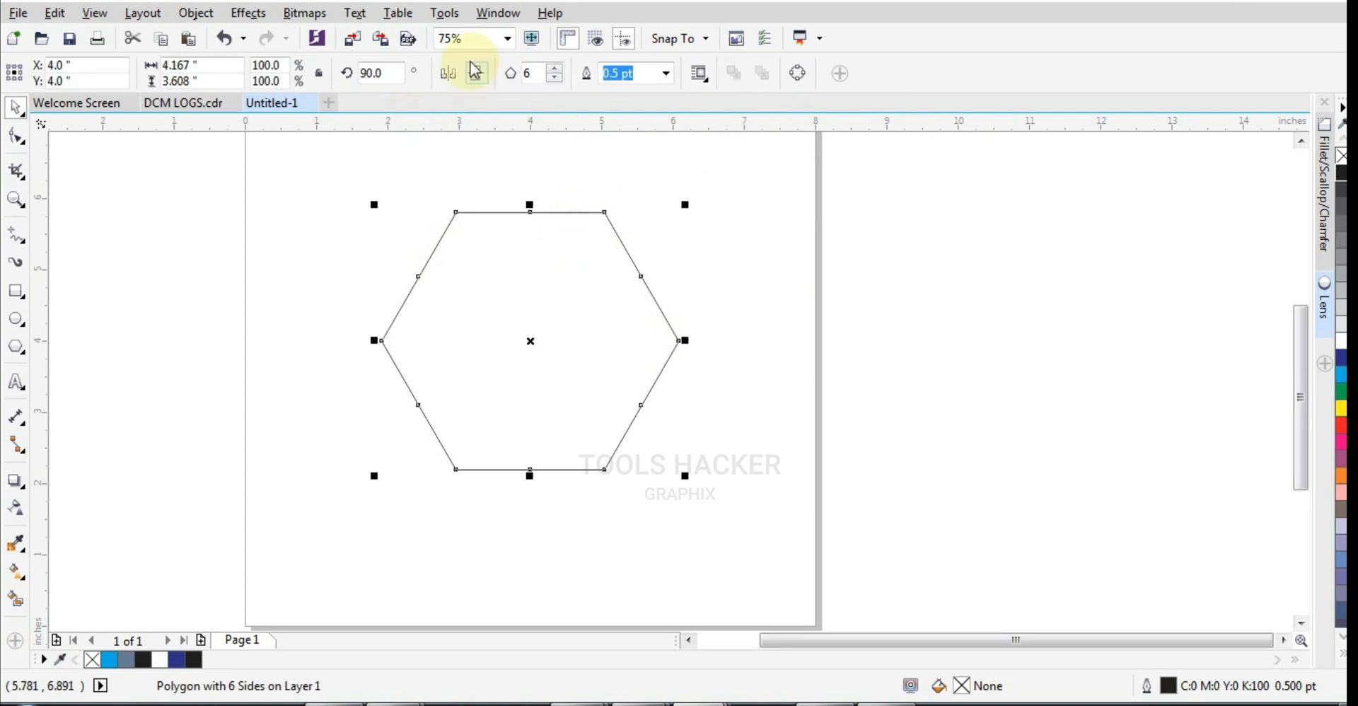
Open the Fillet/Scallop/Chamfer settings for the selected hexagon
{"action": "left_click", "coordinate": [445, 13]}
{"action": "mouse_move", "coordinate": [477, 164]}
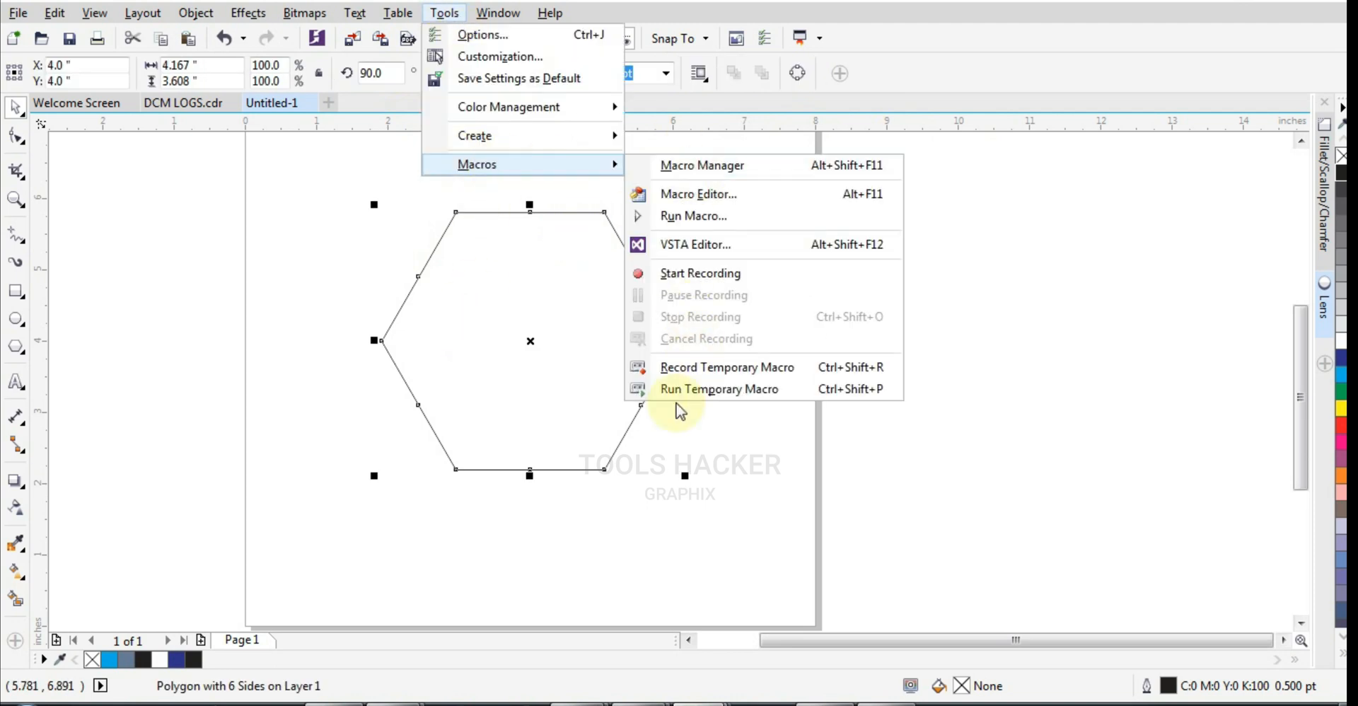
{"action": "left_click", "coordinate": [498, 12]}
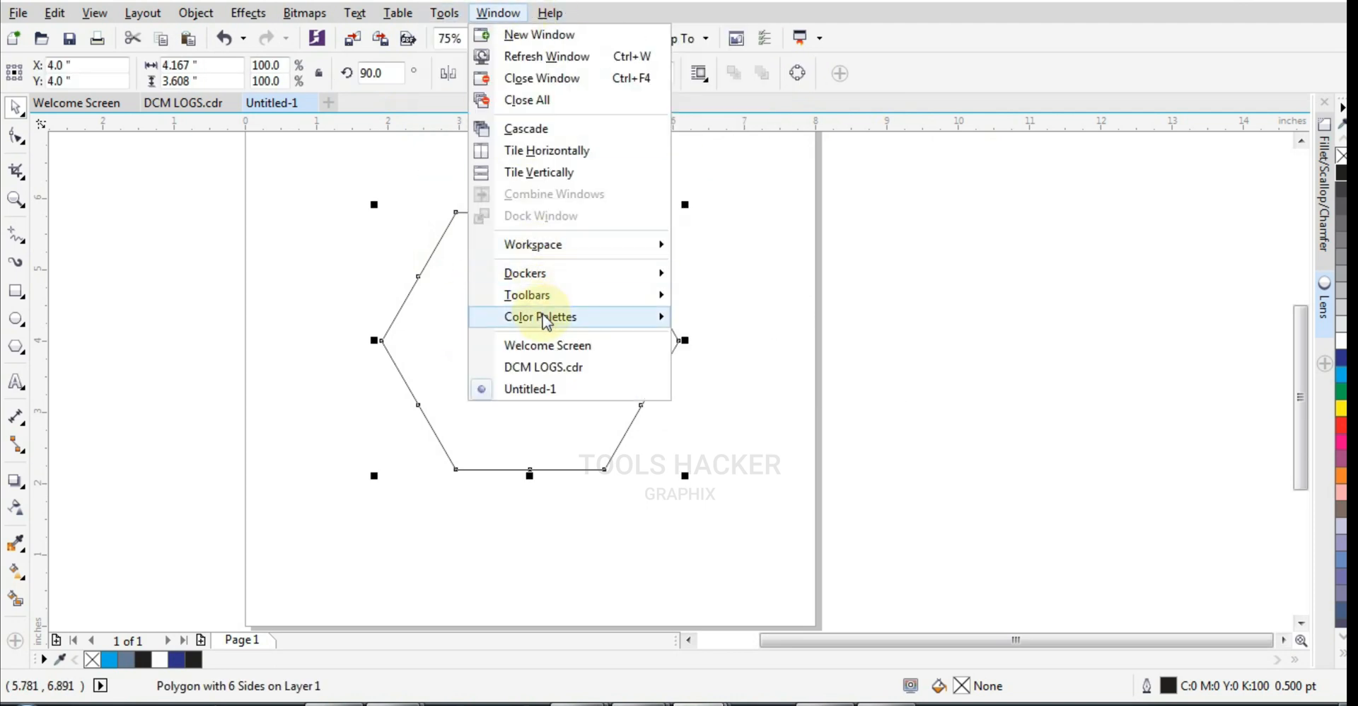
{"action": "mouse_move", "coordinate": [552, 275]}
{"action": "left_click", "coordinate": [721, 291]}
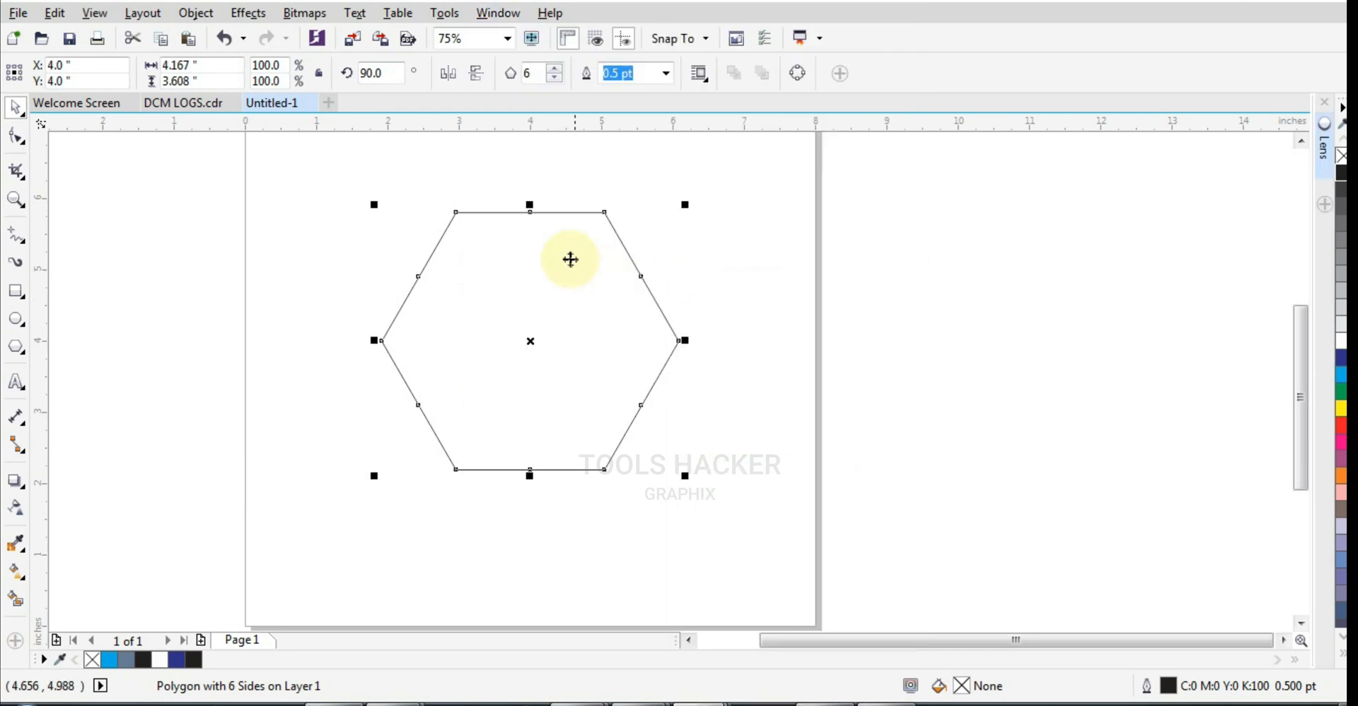
{"action": "left_click", "coordinate": [444, 12]}
{"action": "left_click", "coordinate": [498, 13]}
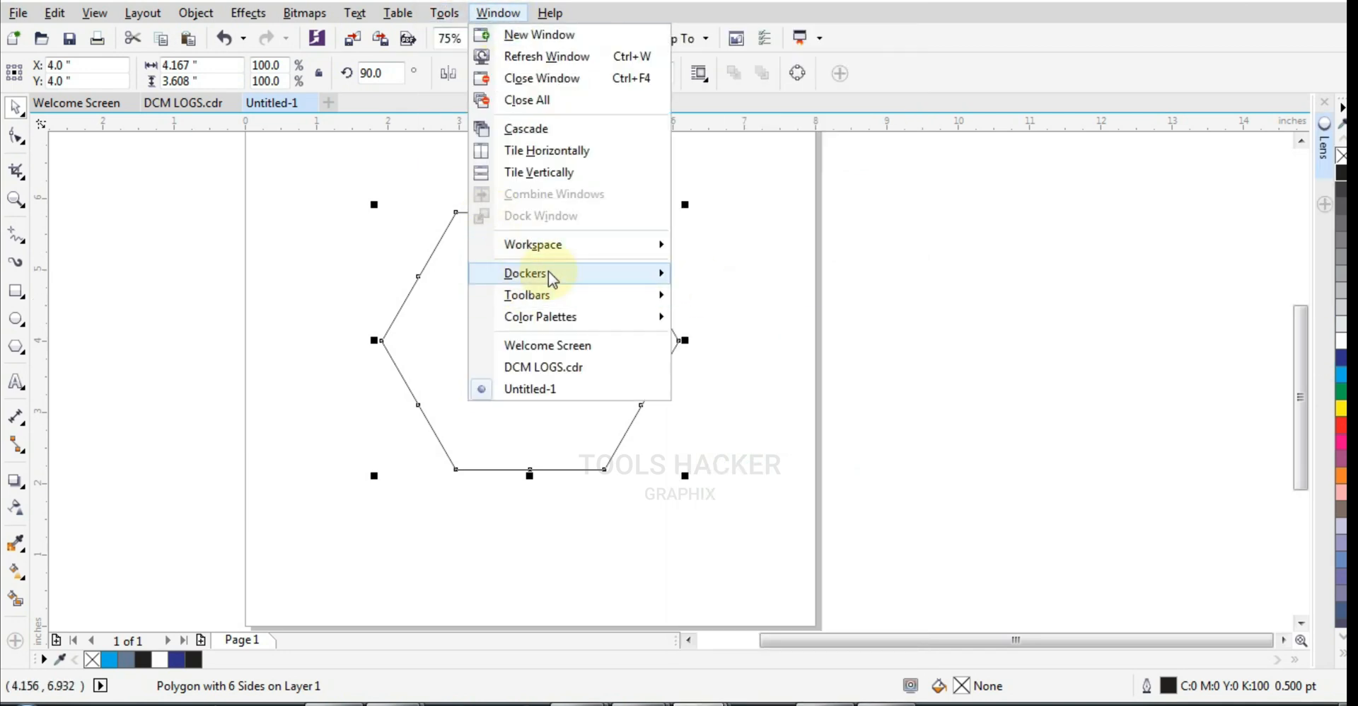
{"action": "mouse_move", "coordinate": [551, 274]}
{"action": "left_click", "coordinate": [758, 293]}
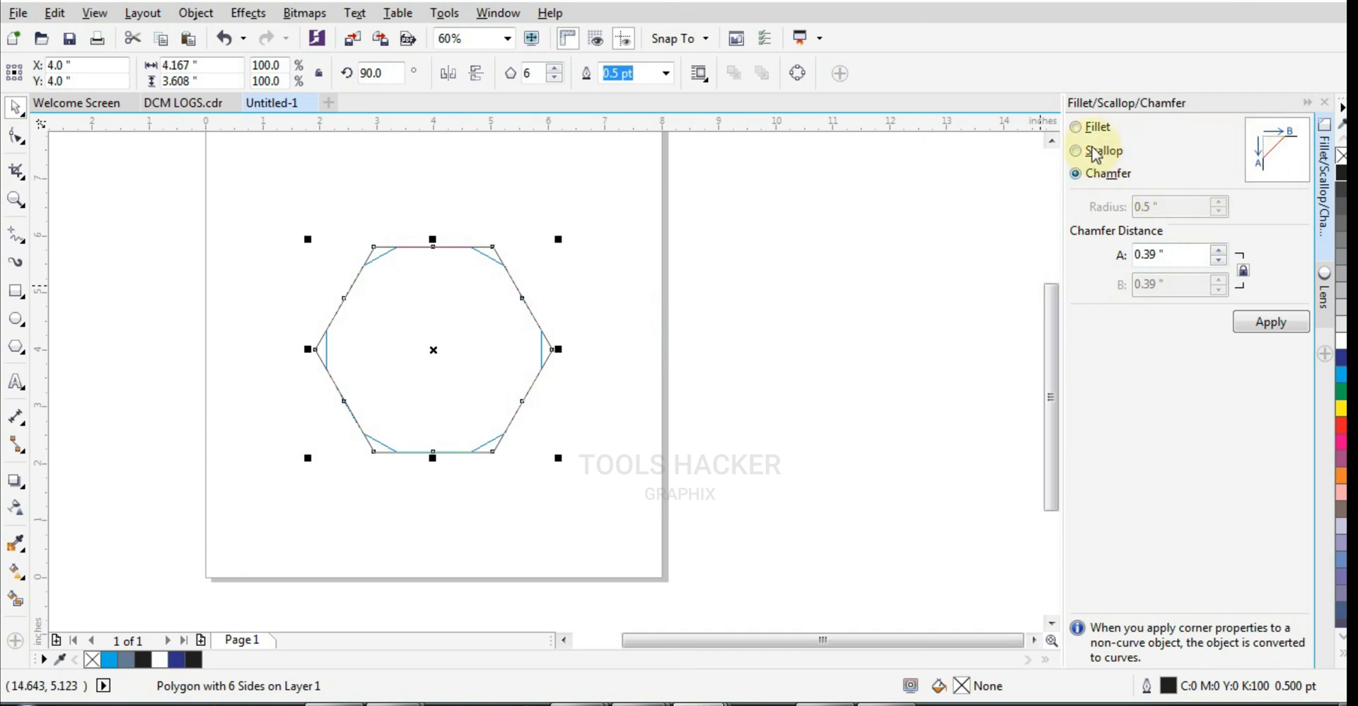
Chamfer all corners of the hexagon with a 0.4 inch distance, then collapse the corner settings
{"action": "left_click", "coordinate": [1075, 126]}
{"action": "left_click", "coordinate": [1087, 151]}
{"action": "left_click", "coordinate": [1085, 174]}
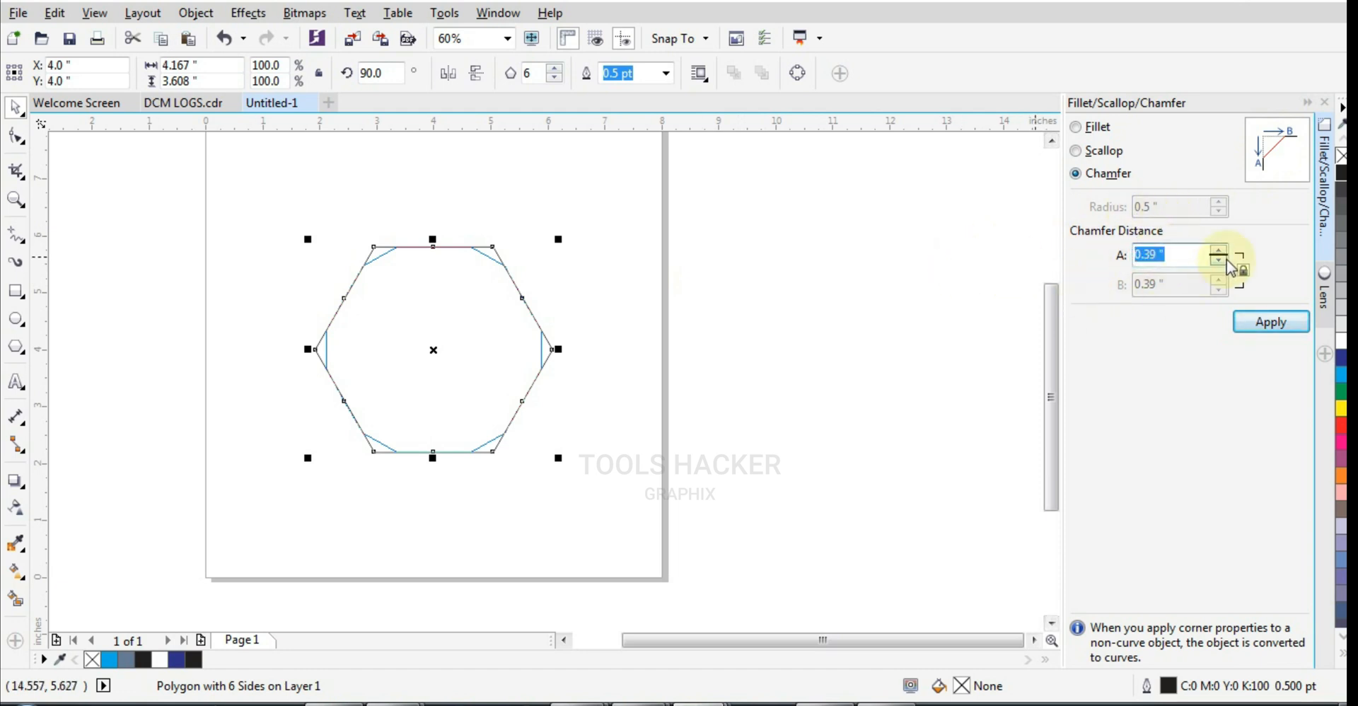
{"action": "left_click", "coordinate": [1296, 329]}
{"action": "left_click", "coordinate": [755, 246]}
{"action": "scroll", "coordinate": [482, 249], "scroll_direction": "up", "scroll_amount": 2}
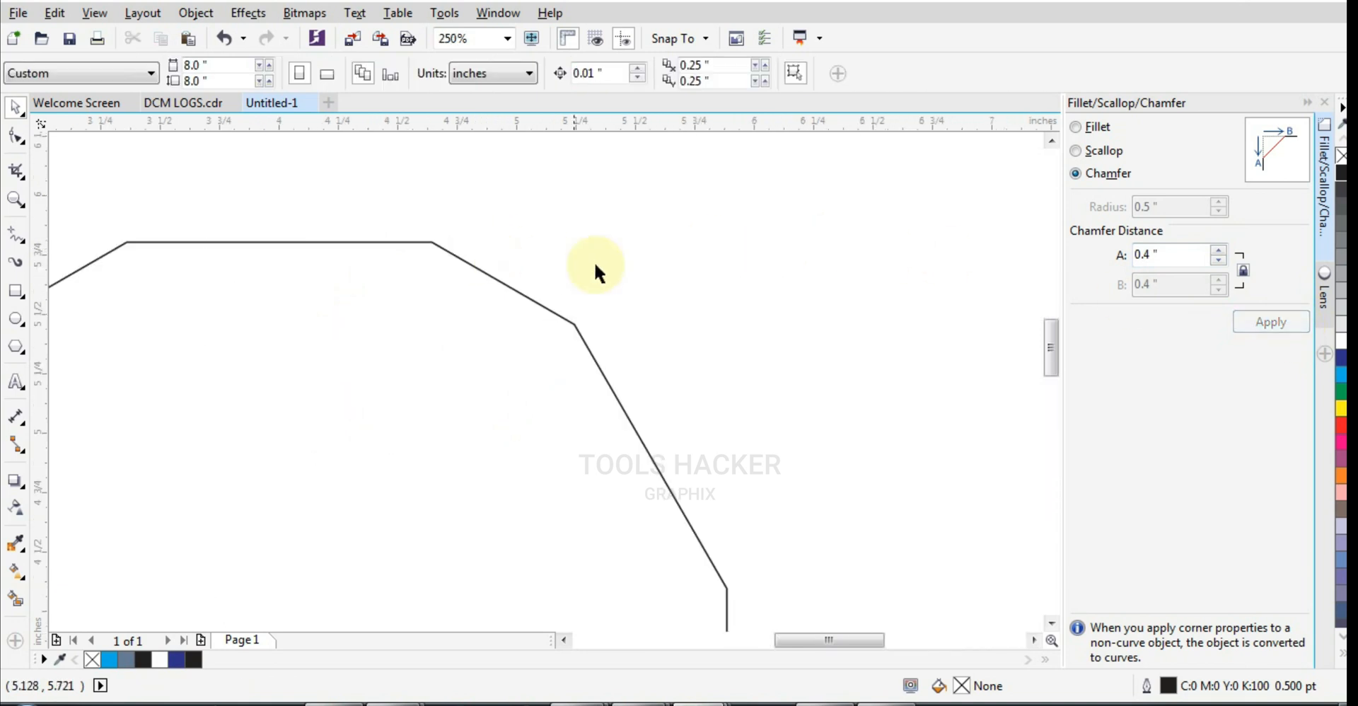
{"action": "scroll", "coordinate": [622, 271], "scroll_direction": "down", "scroll_amount": 2}
{"action": "left_click", "coordinate": [1300, 104]}
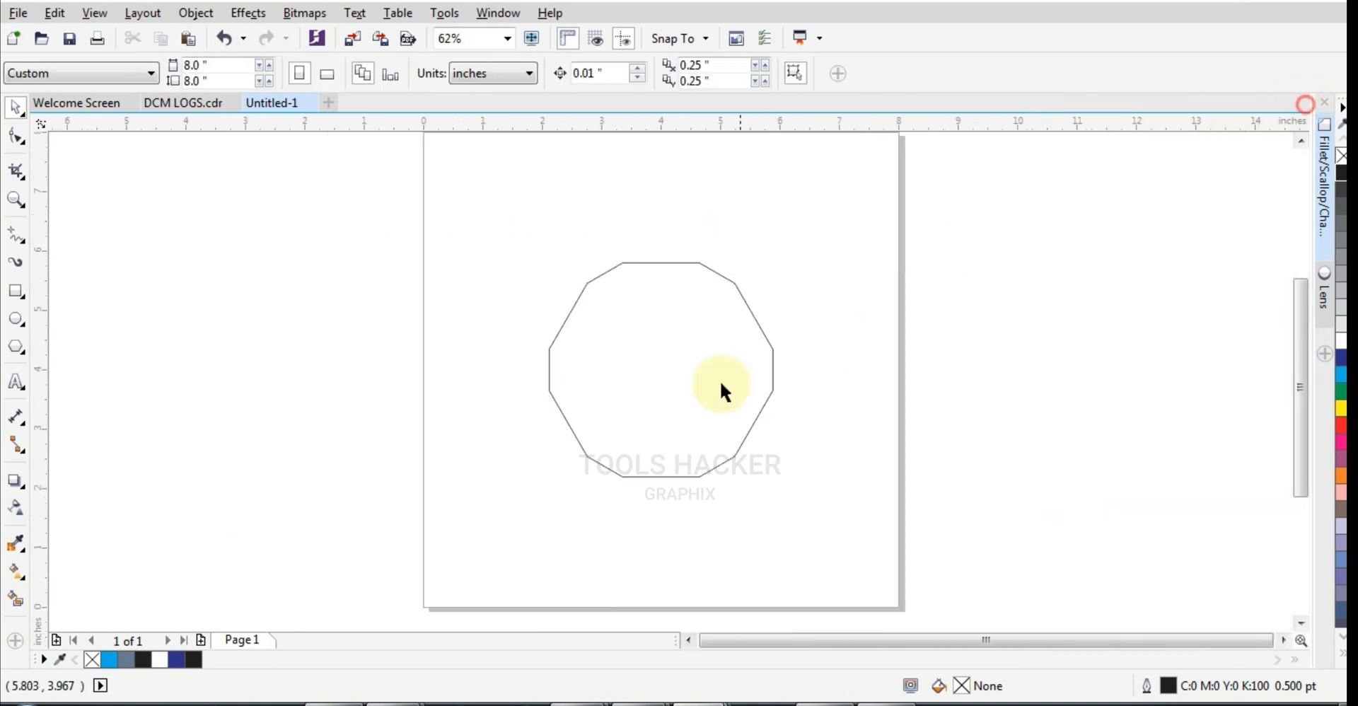
Draw a straight vertical line about 3.608 inches long from the polygon's top edge to its bottom edge
{"action": "scroll", "coordinate": [809, 325], "scroll_direction": "up", "scroll_amount": 1}
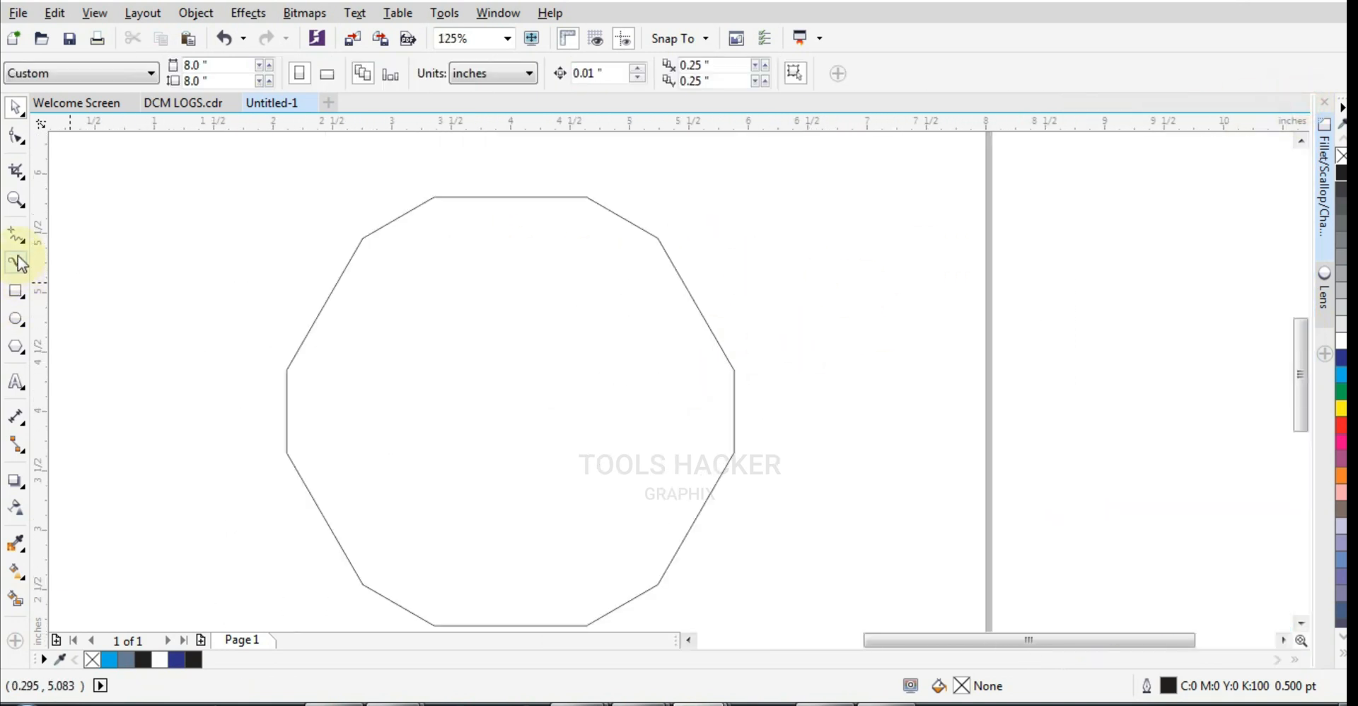
{"action": "left_click", "coordinate": [15, 234]}
{"action": "left_click", "coordinate": [494, 200]}
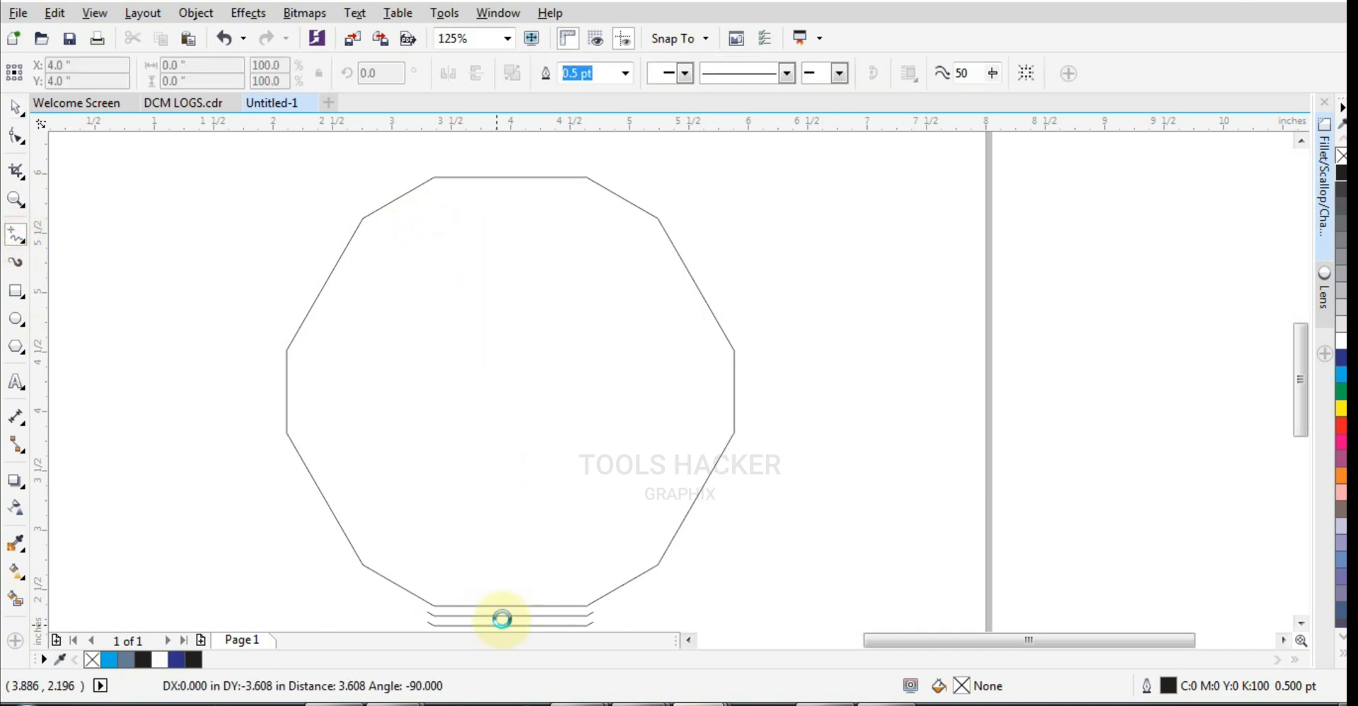
{"action": "left_click", "coordinate": [501, 619]}
{"action": "left_click", "coordinate": [15, 106]}
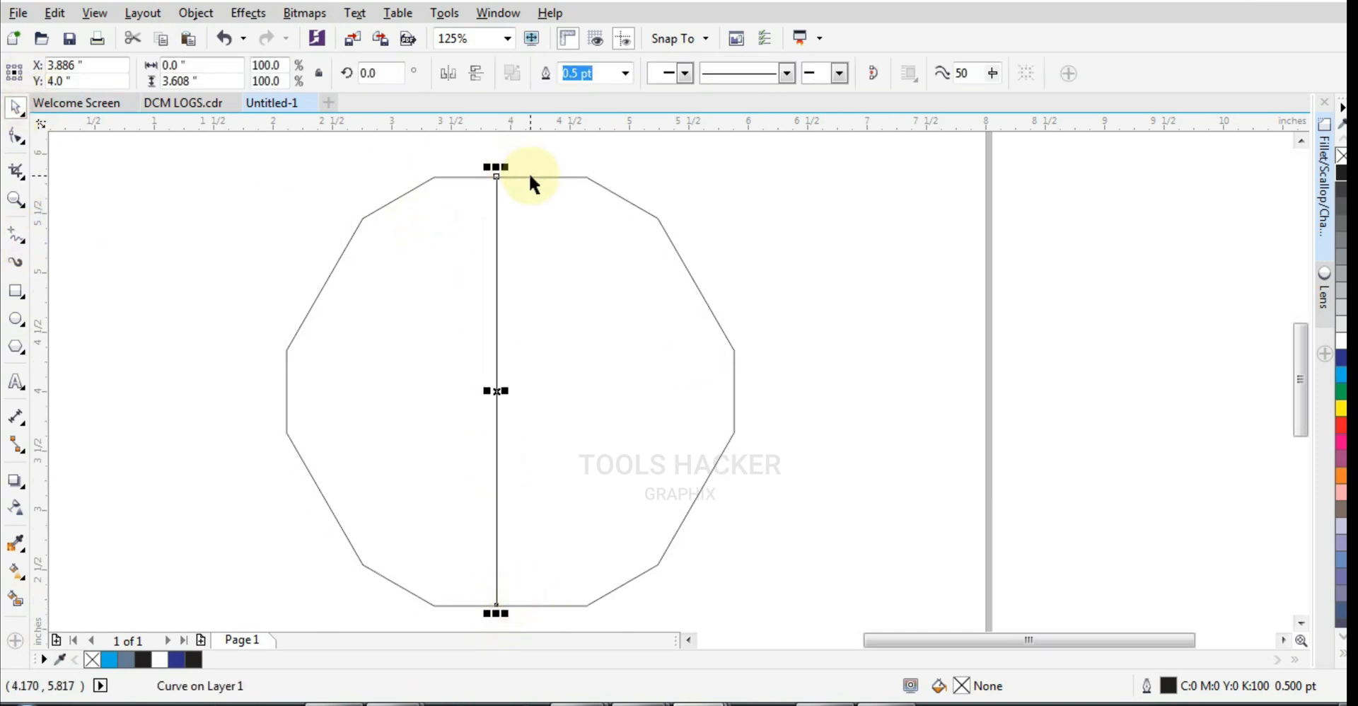
Centre the vertical line horizontally on the polygon
{"action": "left_click", "coordinate": [530, 176], "text": "shift"}
{"action": "key", "text": "c"}
{"action": "left_click", "coordinate": [584, 186]}
Rotate a copy of the vertical line by 60 degrees and mirror a copy of it horizontally, making three crossing lines
{"action": "left_click_drag", "start_coordinate": [575, 159], "coordinate": [421, 598]}
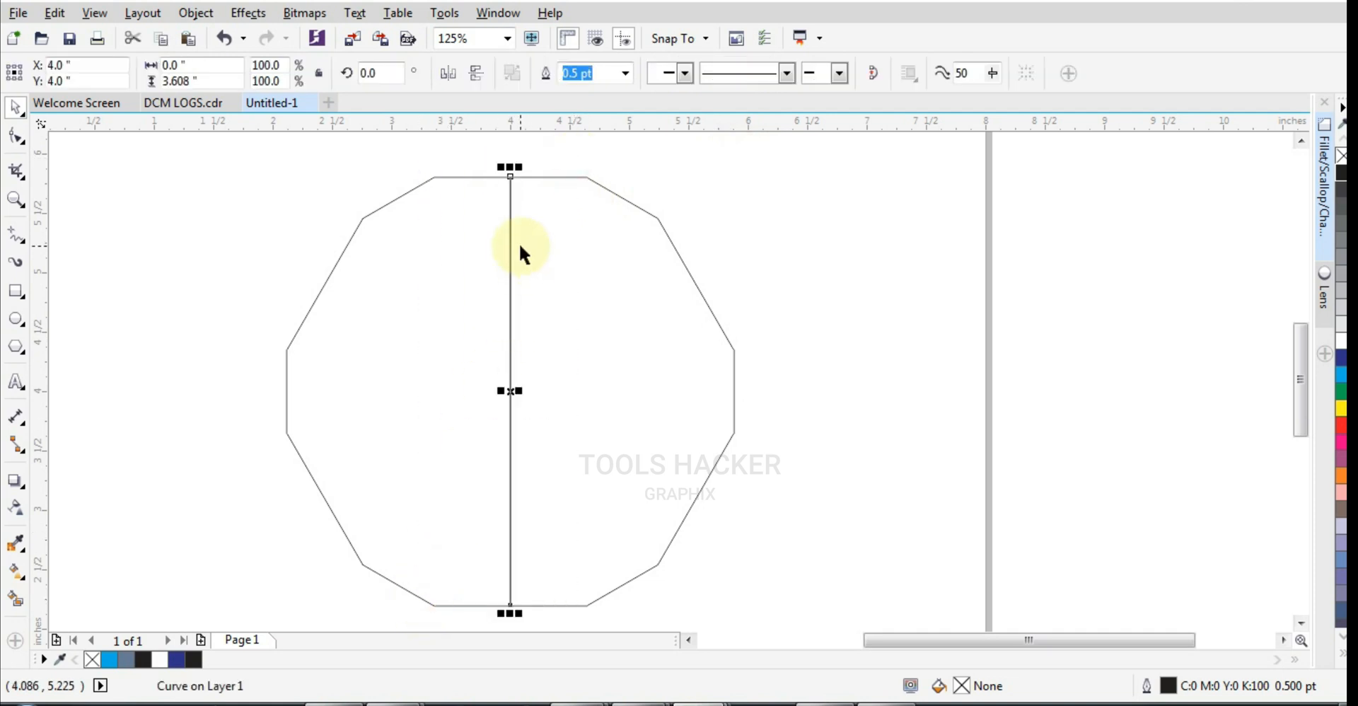
{"action": "left_click_drag", "start_coordinate": [526, 170], "coordinate": [364, 298]}
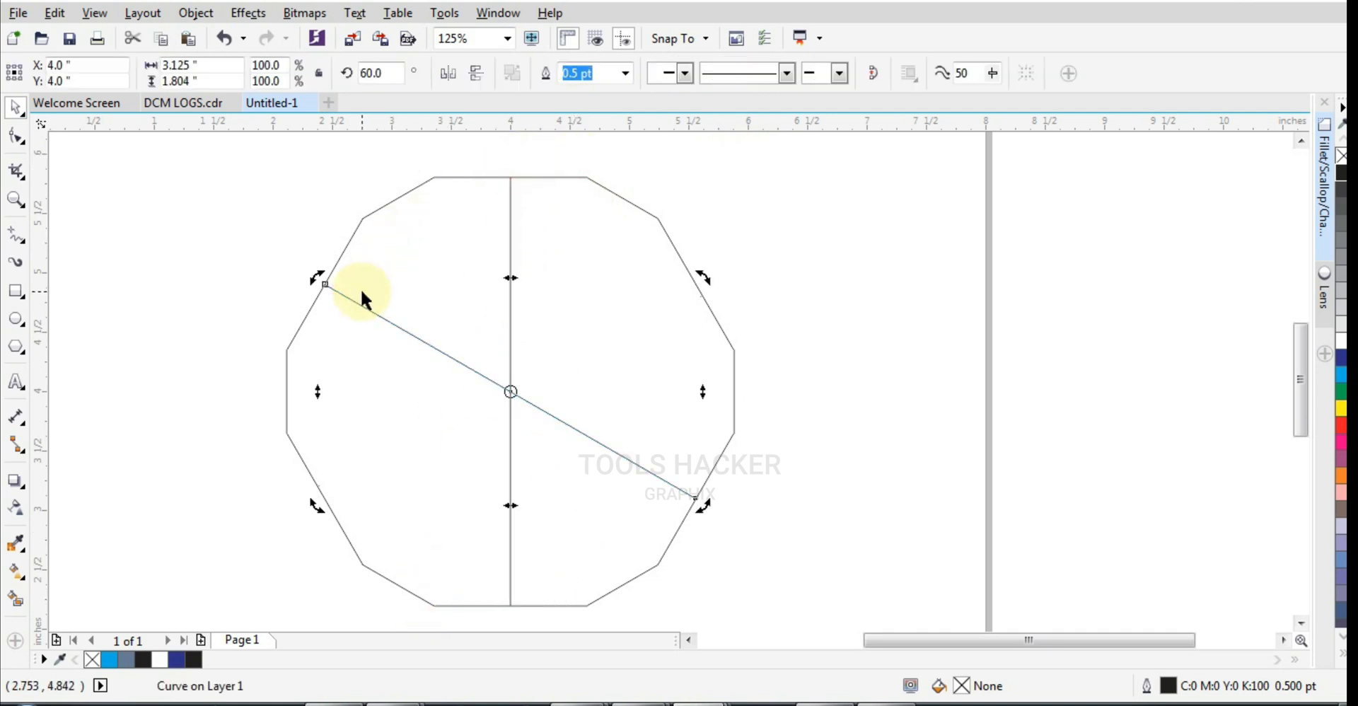
{"action": "left_click", "coordinate": [449, 73]}
{"action": "left_click", "coordinate": [744, 209]}
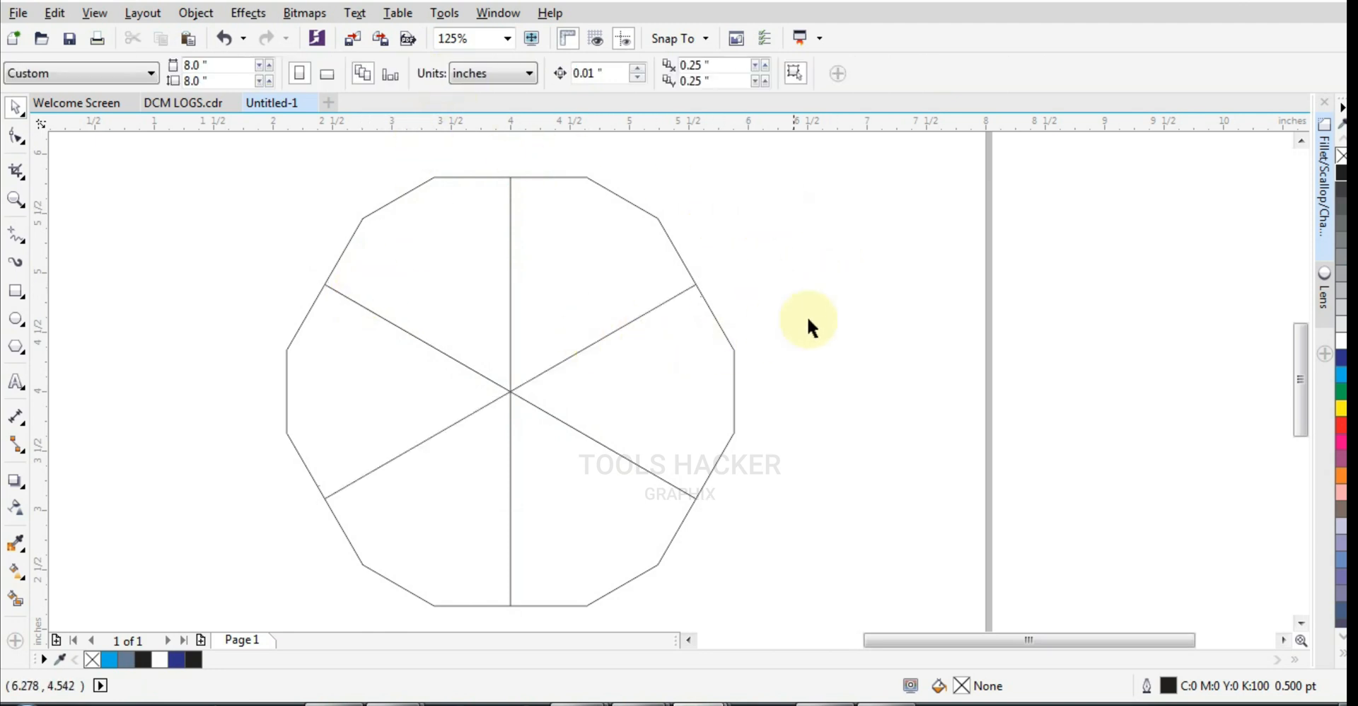
Add a node to the crossing lines at their intersection in the polygon's centre
{"action": "left_click", "coordinate": [512, 224]}
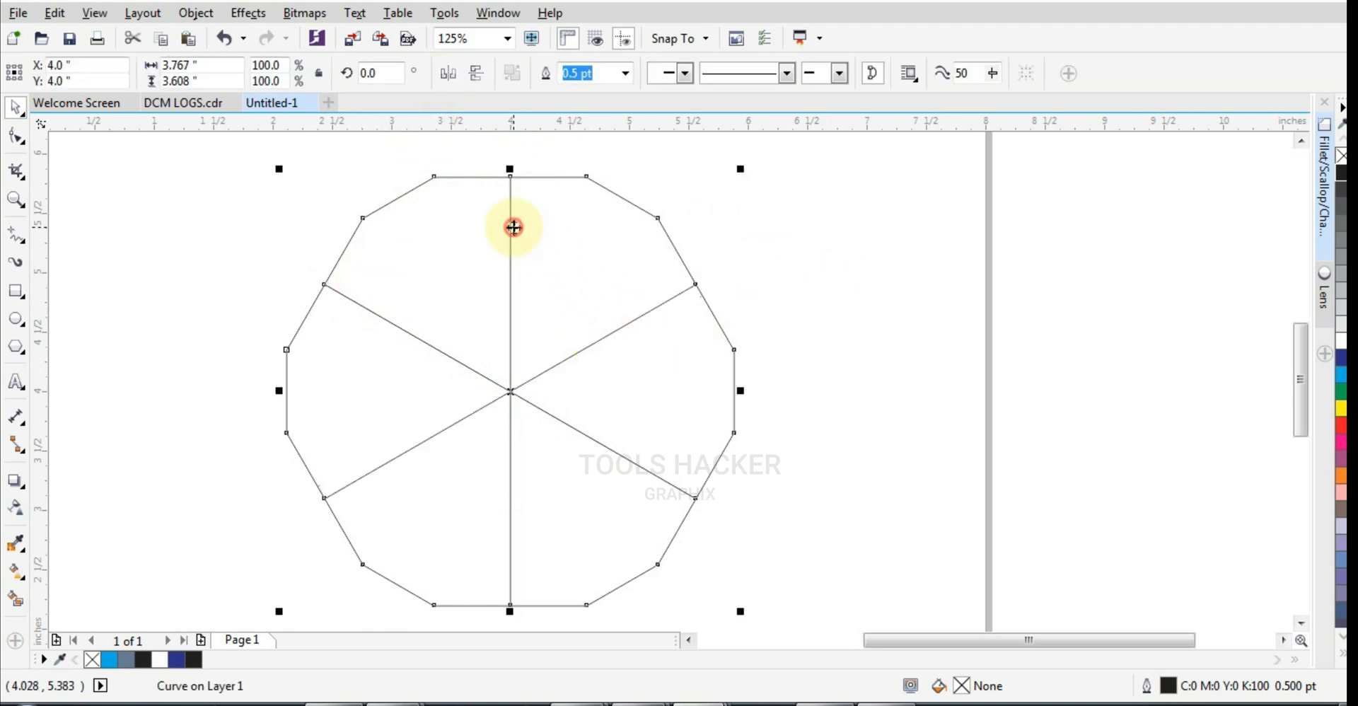
{"action": "left_click", "coordinate": [788, 333]}
{"action": "left_click", "coordinate": [511, 251]}
{"action": "left_click", "coordinate": [17, 135]}
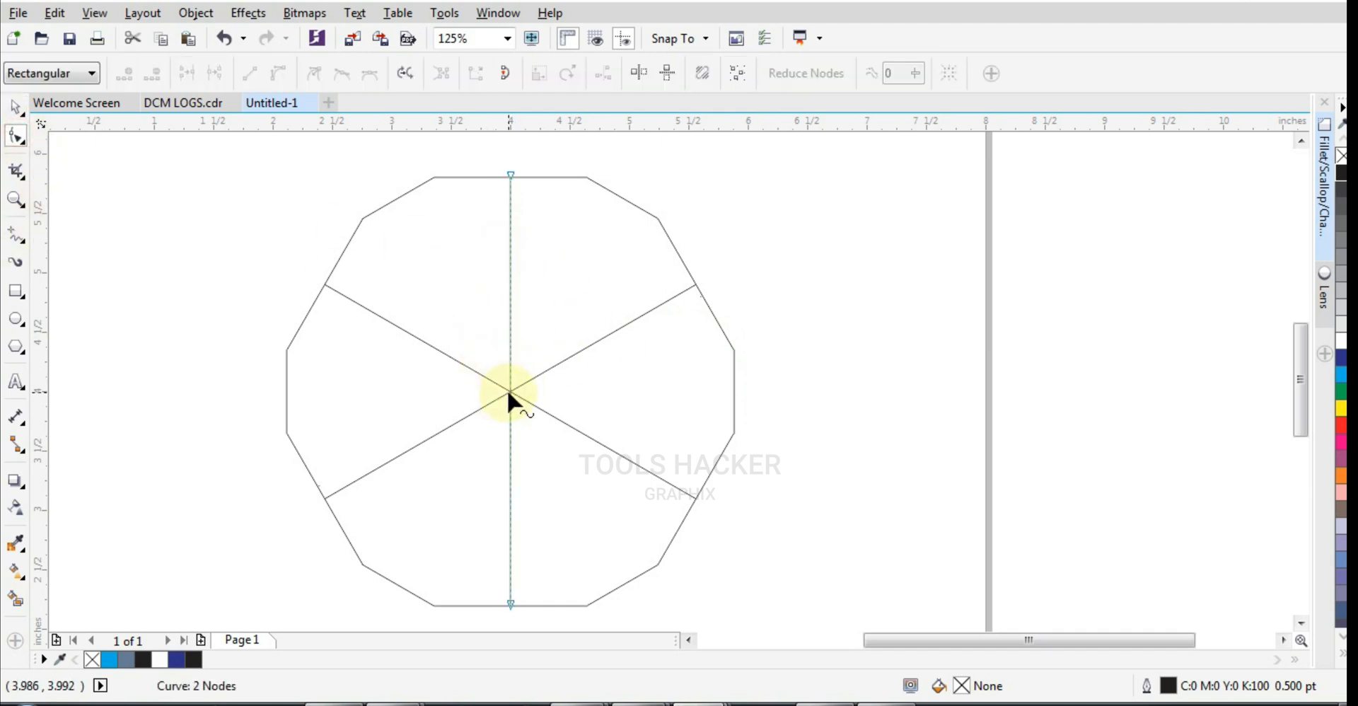
{"action": "scroll", "coordinate": [507, 389], "scroll_direction": "up", "scroll_amount": 6}
{"action": "double_click", "coordinate": [534, 375]}
{"action": "left_click", "coordinate": [541, 379]}
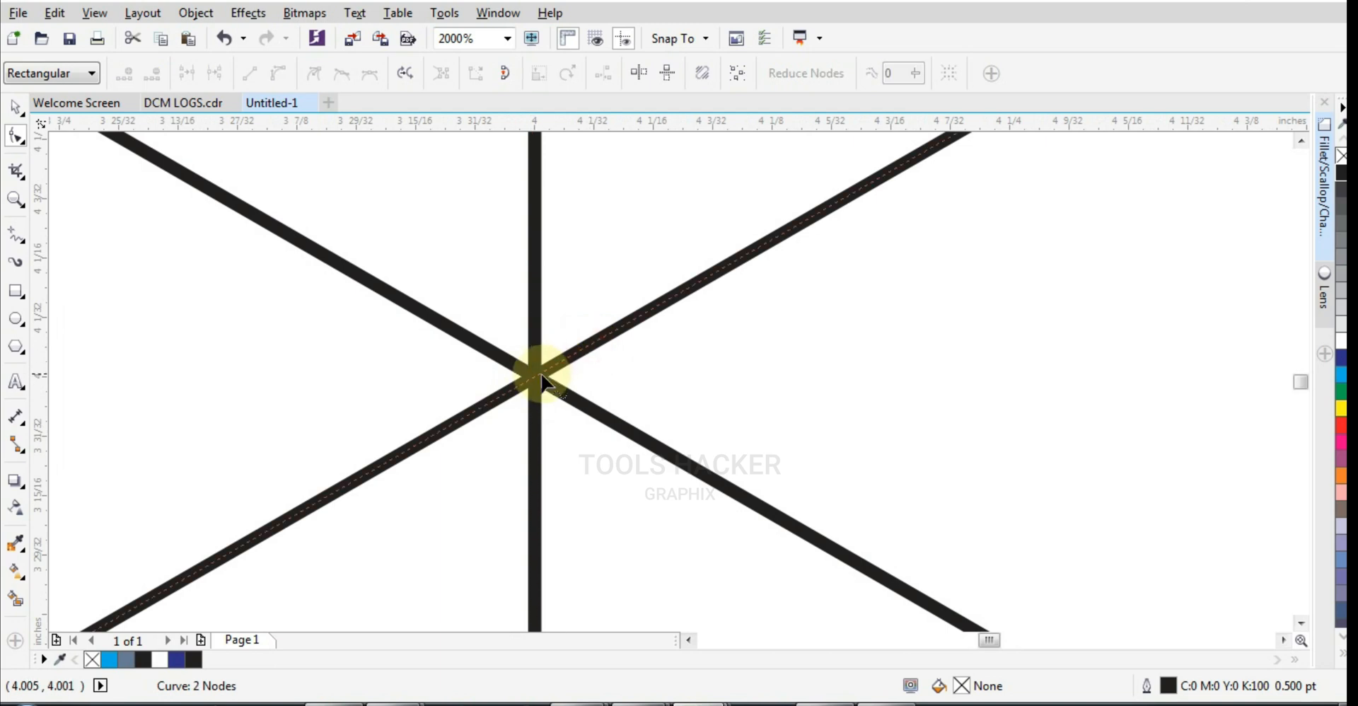
{"action": "left_click", "coordinate": [433, 326]}
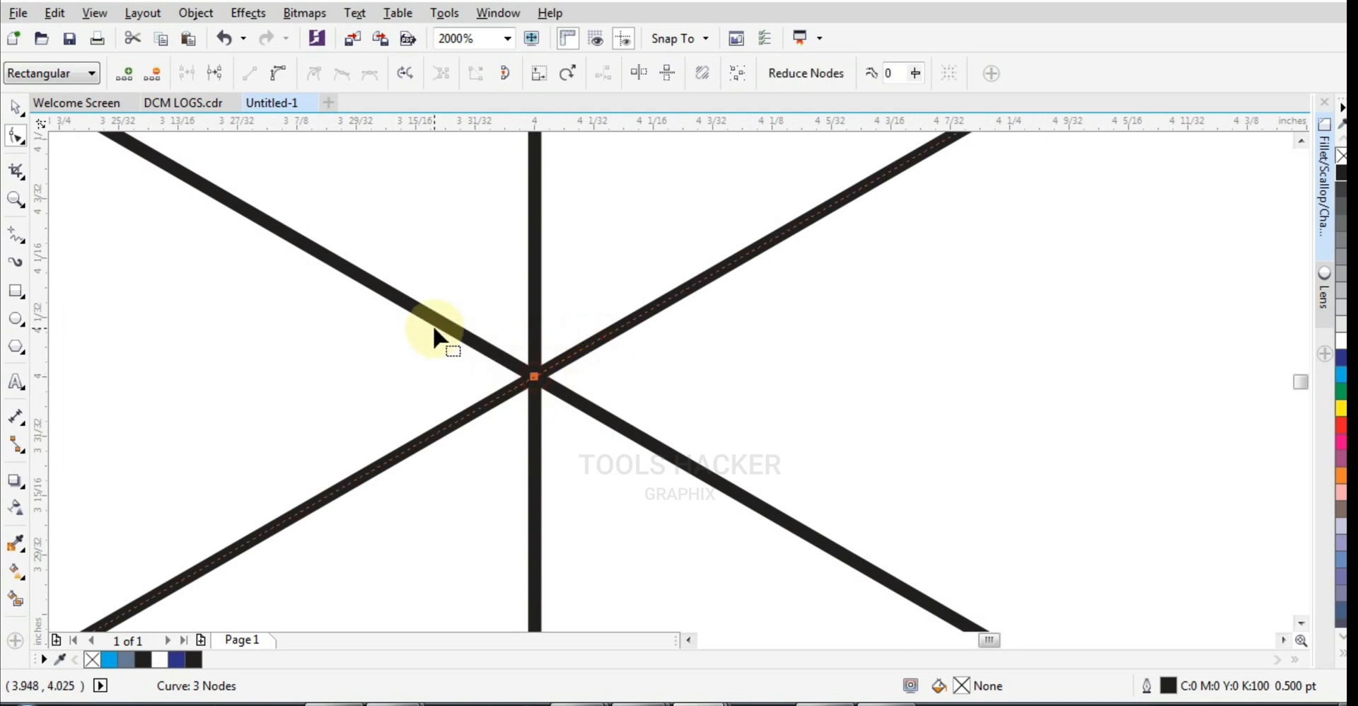
{"action": "double_click", "coordinate": [532, 380]}
Delete the outer end nodes at upper left, upper right and bottom, leaving a three-armed Y of lines
{"action": "scroll", "coordinate": [341, 302], "scroll_direction": "down", "scroll_amount": 7}
{"action": "double_click", "coordinate": [295, 271]}
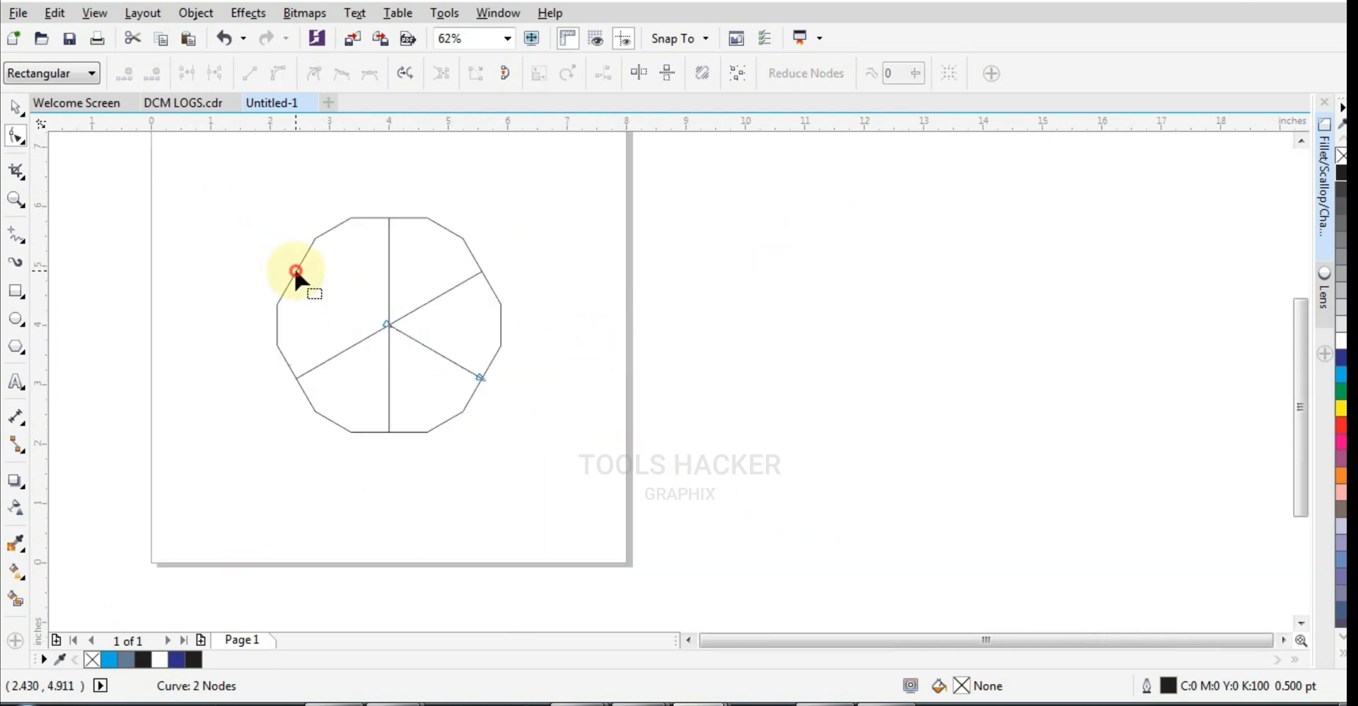
{"action": "left_click", "coordinate": [481, 272]}
{"action": "double_click", "coordinate": [481, 272]}
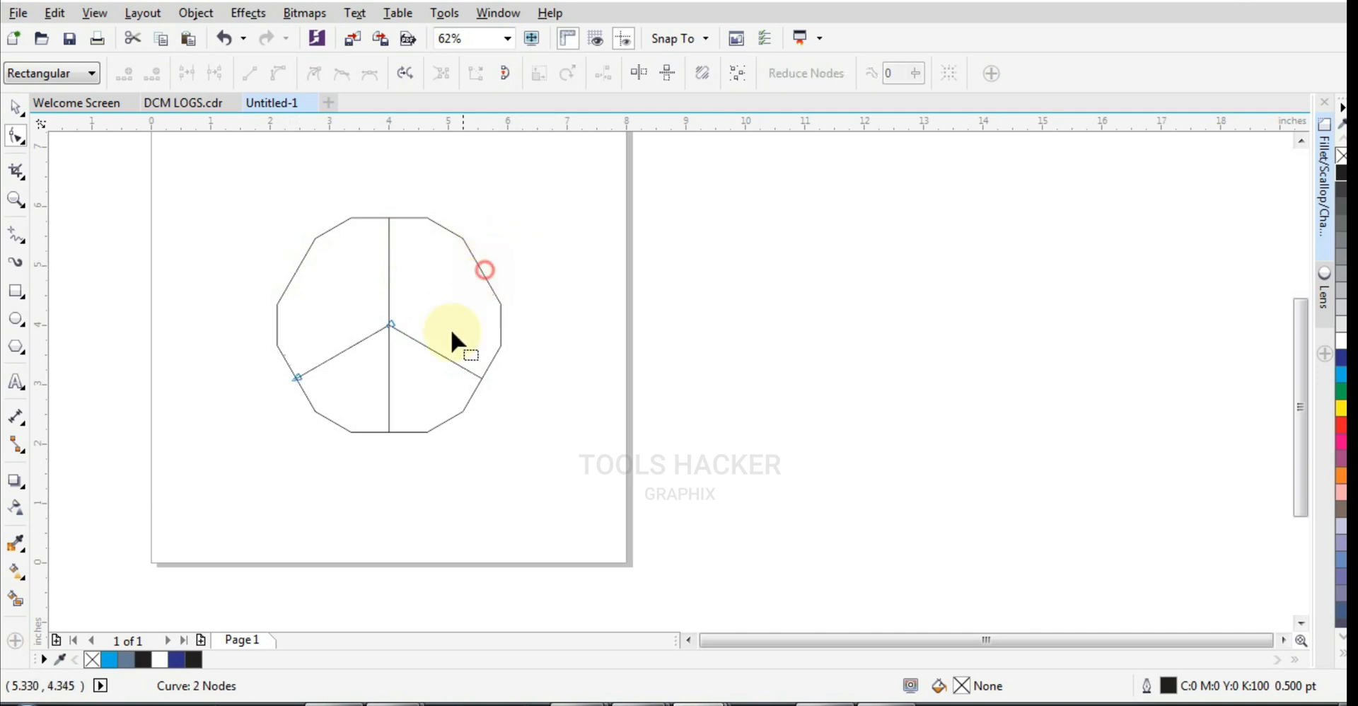
{"action": "double_click", "coordinate": [388, 430]}
{"action": "left_click", "coordinate": [15, 107]}
{"action": "left_click", "coordinate": [299, 244]}
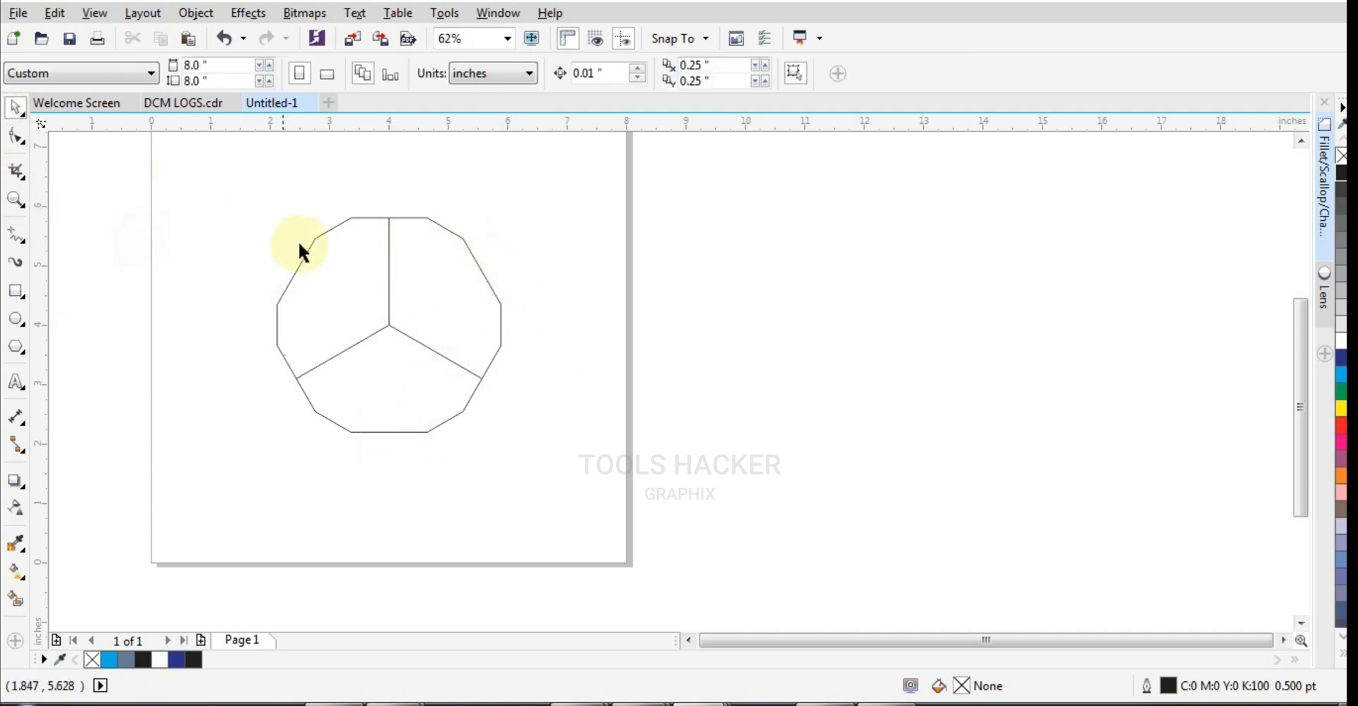
Place a horizontal guideline through the polygon's centre at Y 4.0 inches
{"action": "left_click_drag", "start_coordinate": [200, 189], "coordinate": [495, 396]}
{"action": "left_click", "coordinate": [468, 286]}
{"action": "scroll", "coordinate": [428, 307], "scroll_direction": "up", "scroll_amount": 2}
{"action": "scroll", "coordinate": [536, 295], "scroll_direction": "down", "scroll_amount": 1}
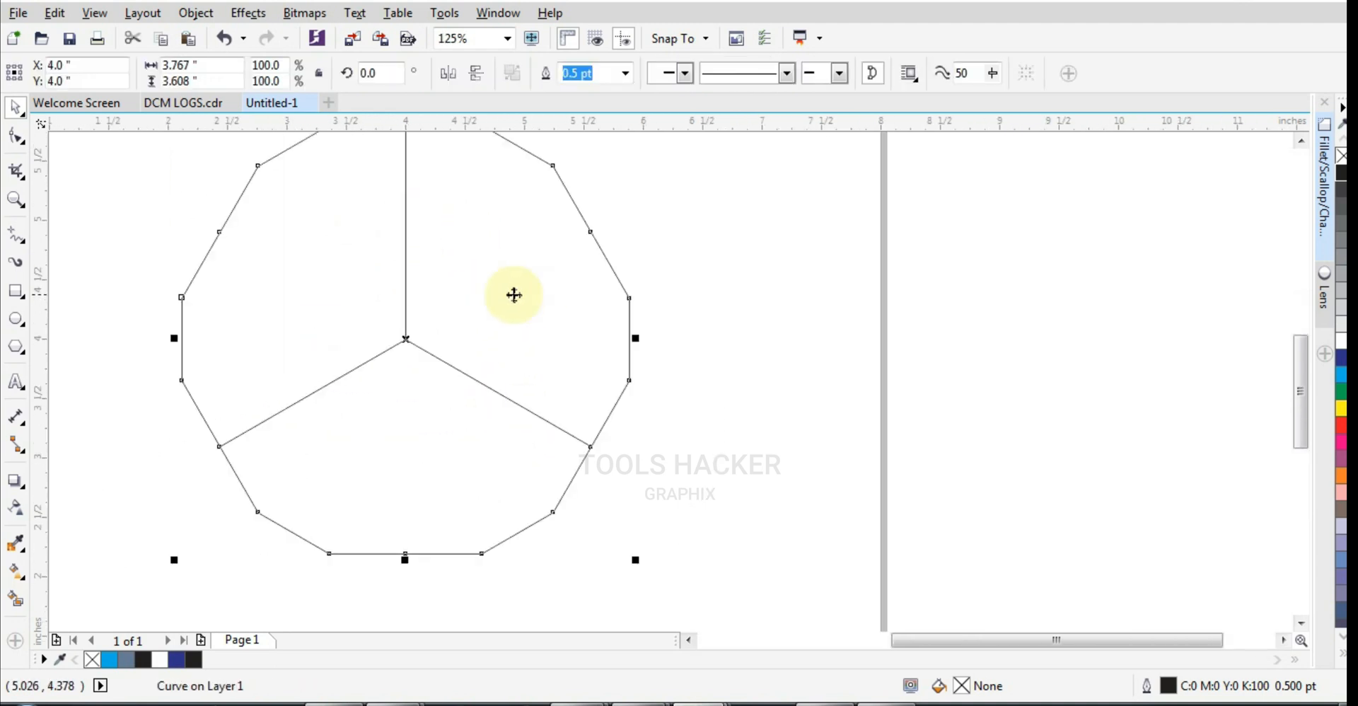
{"action": "left_click_drag", "start_coordinate": [436, 126], "coordinate": [459, 344]}
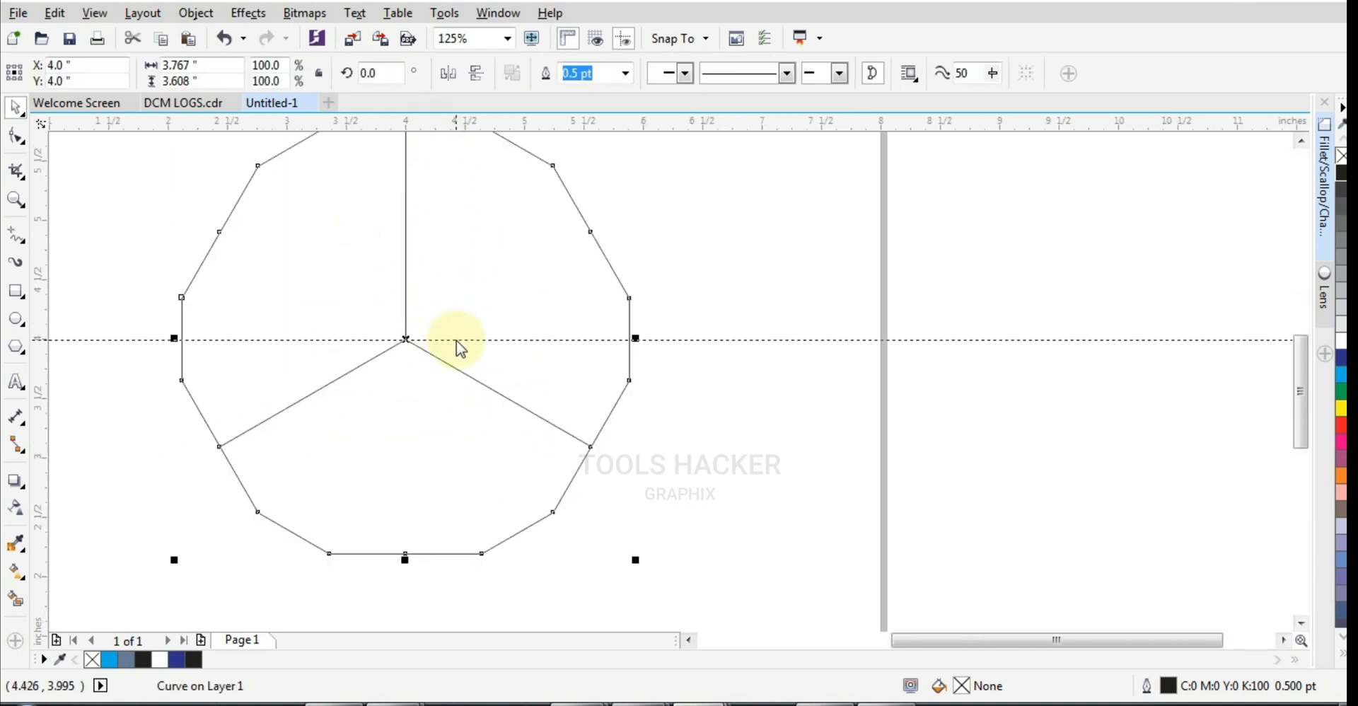
{"action": "scroll", "coordinate": [456, 342], "scroll_direction": "up", "scroll_amount": 10}
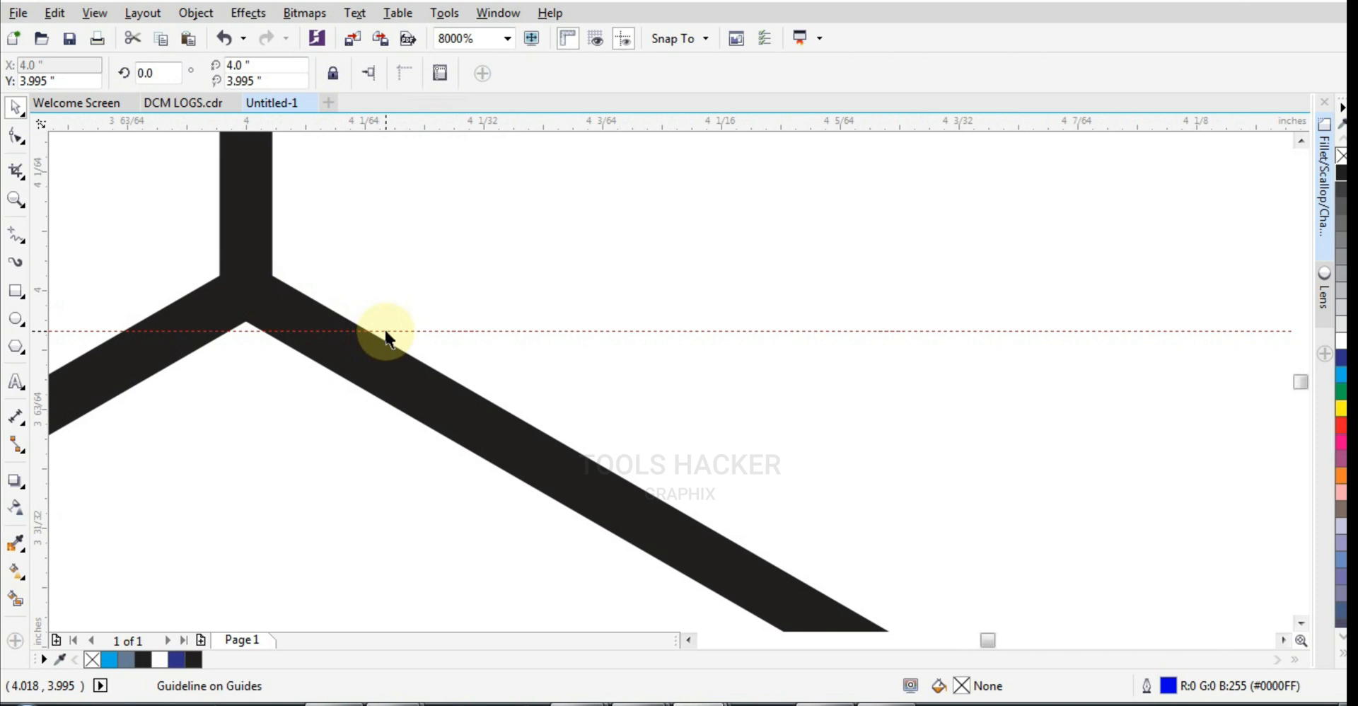
{"action": "left_click_drag", "start_coordinate": [543, 331], "coordinate": [564, 291]}
{"action": "scroll", "coordinate": [345, 393], "scroll_direction": "down", "scroll_amount": 3}
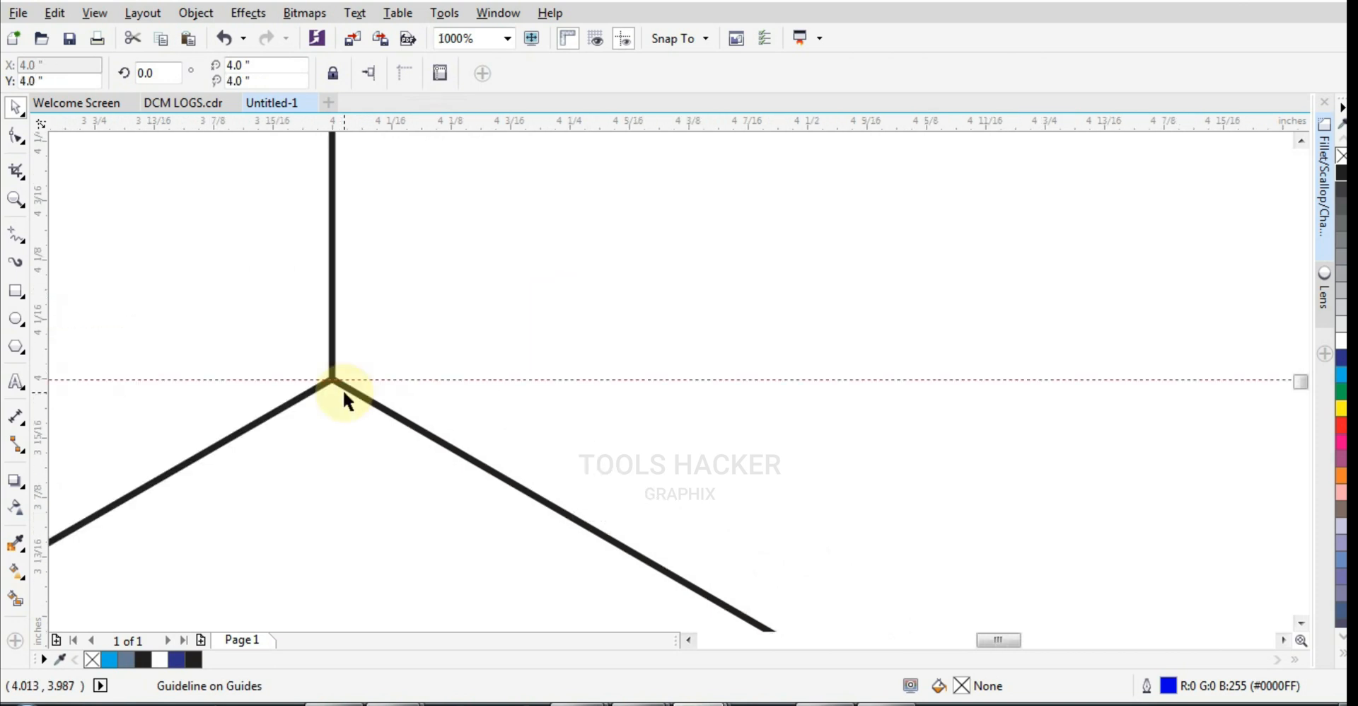
Select the three inner lines and scale them down together to about 1.776 by 1.538 inches
{"action": "scroll", "coordinate": [343, 389], "scroll_direction": "down", "scroll_amount": 5}
{"action": "mouse_move", "coordinate": [291, 315]}
{"action": "left_mouse_down"}
{"action": "mouse_move", "coordinate": [402, 443]}
{"action": "mouse_move", "coordinate": [412, 424]}
{"action": "mouse_move", "coordinate": [386, 417]}
{"action": "mouse_move", "coordinate": [449, 394]}
{"action": "mouse_move", "coordinate": [466, 417]}
{"action": "left_mouse_up"}
{"action": "scroll", "coordinate": [355, 424], "scroll_direction": "up", "scroll_amount": 1}
{"action": "scroll", "coordinate": [324, 373], "scroll_direction": "up", "scroll_amount": 2}
Nudge the three lines vertically until their junction sits on the horizontal guideline, then deselect them
{"action": "scroll", "coordinate": [362, 356], "scroll_direction": "up", "scroll_amount": 6}
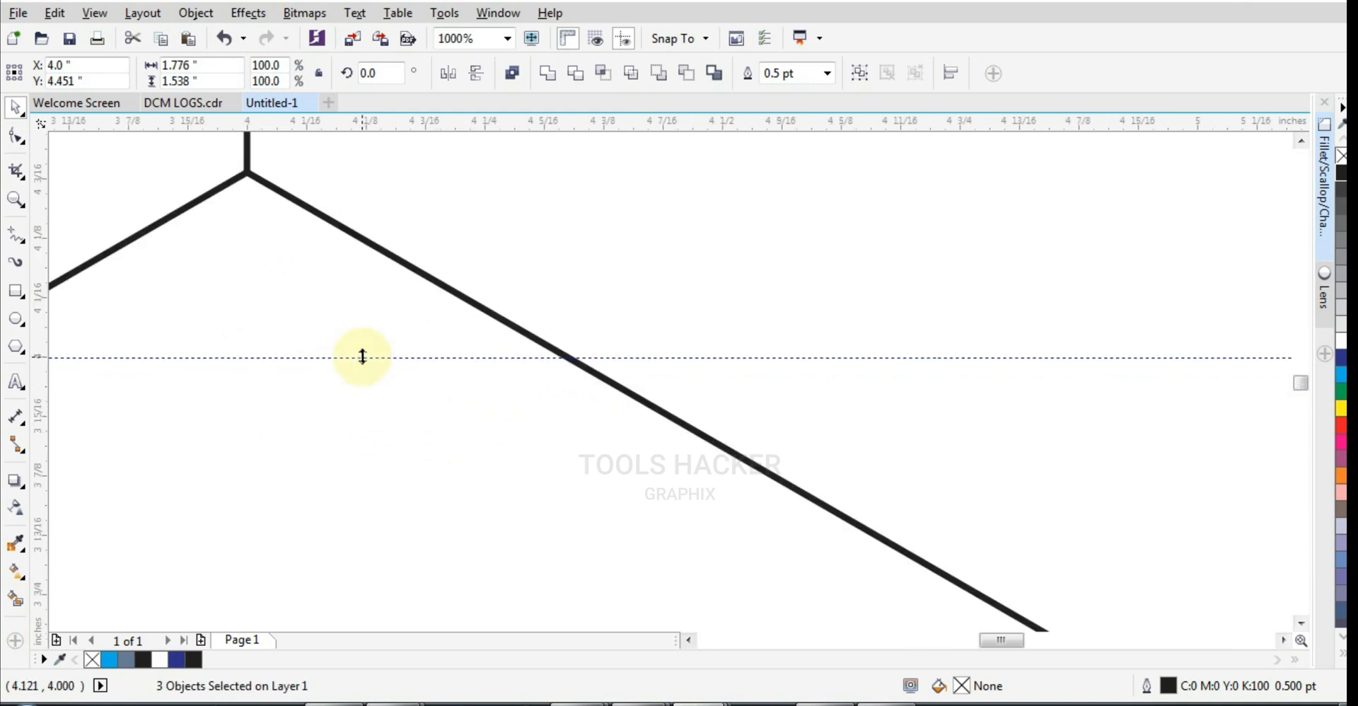
{"action": "key", "text": "Down"}
{"action": "key", "text": "Down"}
{"action": "key", "text": "Down"}
{"action": "key", "text": "Down"}
{"action": "key", "text": "Down"}
{"action": "key", "text": "Down"}
{"action": "key", "text": "Down"}
{"action": "key", "text": "Down"}
{"action": "key", "text": "Down"}
{"action": "key", "text": "Down"}
{"action": "key", "text": "Down"}
{"action": "key", "text": "Down"}
{"action": "key", "text": "Down"}
{"action": "key", "text": "Down"}
{"action": "key", "text": "Down"}
{"action": "key", "text": "Down"}
{"action": "key", "text": "Down"}
{"action": "key", "text": "Down"}
{"action": "key", "text": "Down"}
{"action": "key", "text": "Down"}
{"action": "key", "text": "Up"}
{"action": "key", "text": "Up"}
{"action": "key", "text": "Up"}
{"action": "key", "text": "Up"}
{"action": "key", "text": "Up"}
{"action": "key", "text": "Up"}
{"action": "key", "text": "Up"}
{"action": "key", "text": "Up"}
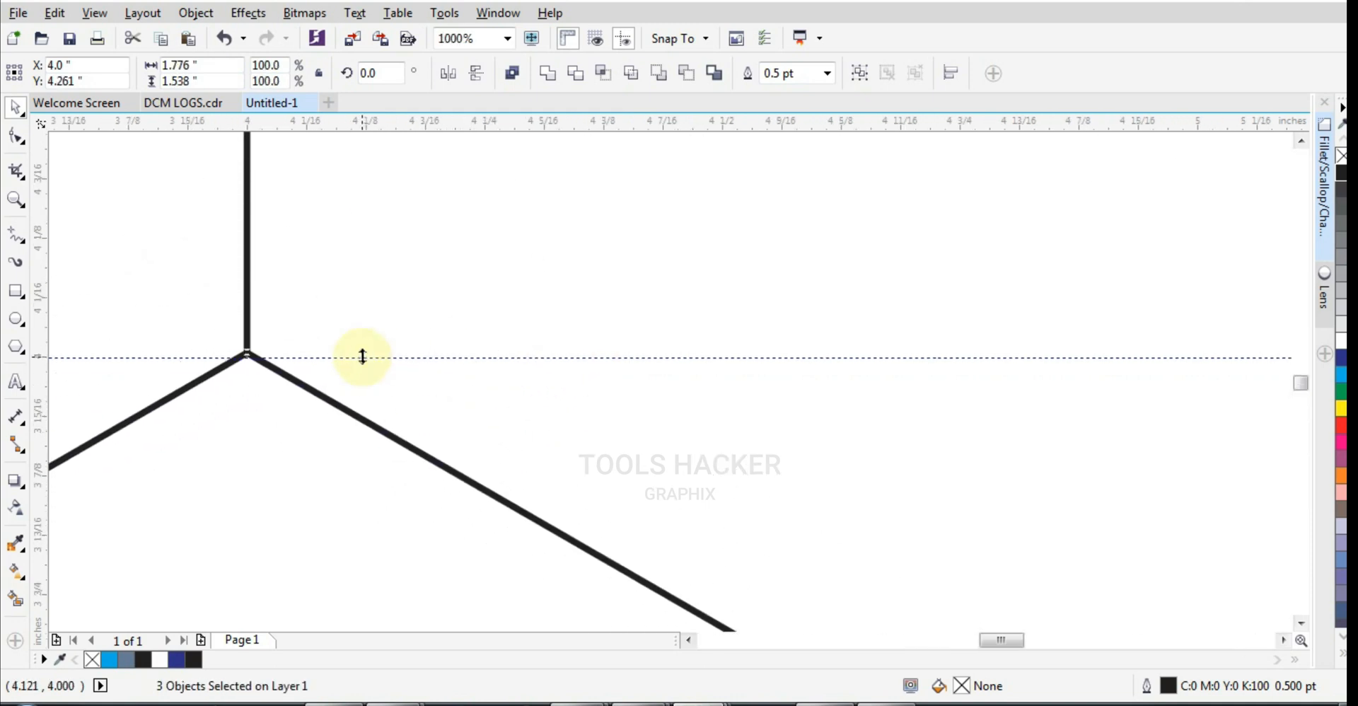
{"action": "key", "text": "Down"}
{"action": "scroll", "coordinate": [362, 356], "scroll_direction": "down", "scroll_amount": 6}
{"action": "scroll", "coordinate": [382, 360], "scroll_direction": "up", "scroll_amount": 2}
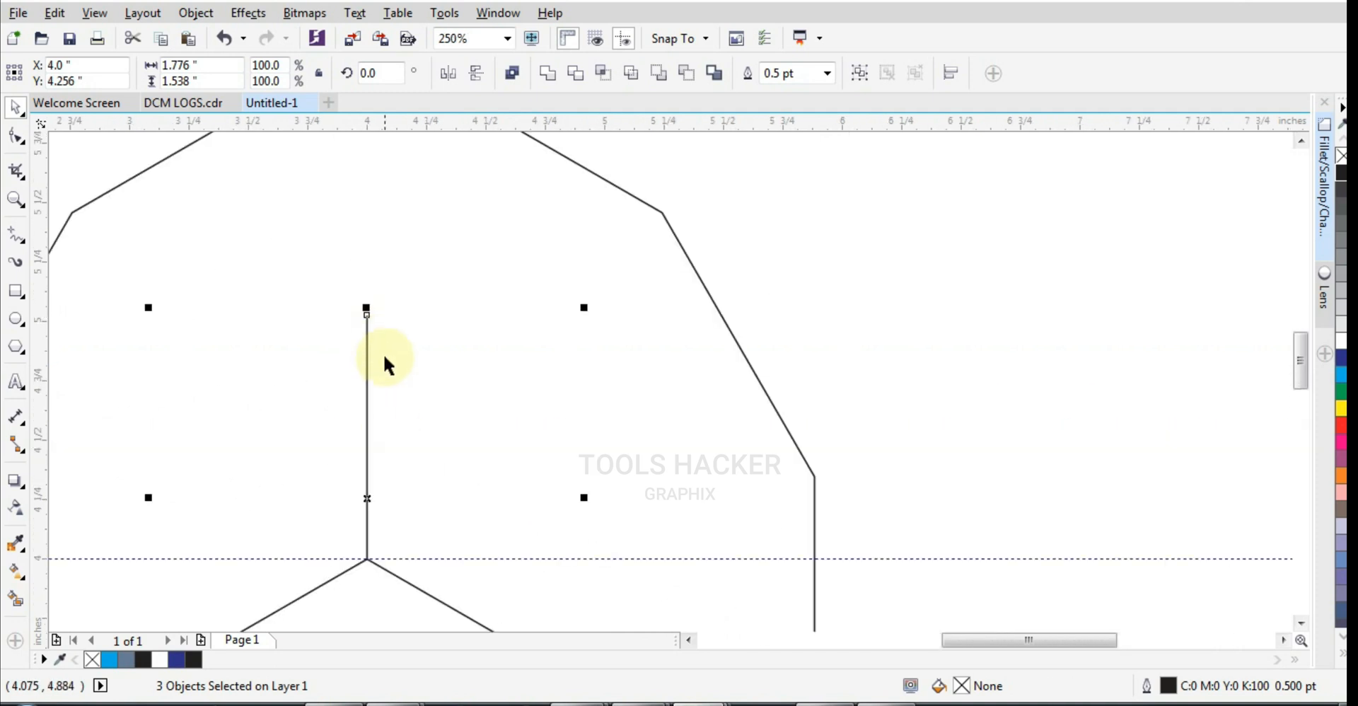
{"action": "scroll", "coordinate": [333, 273], "scroll_direction": "down", "scroll_amount": 2}
{"action": "left_click", "coordinate": [384, 177]}
Draw a V-shaped line from the polygon's upper-left corner to the vertical arm's top end and up to the upper-right corner
{"action": "scroll", "coordinate": [324, 287], "scroll_direction": "up", "scroll_amount": 2}
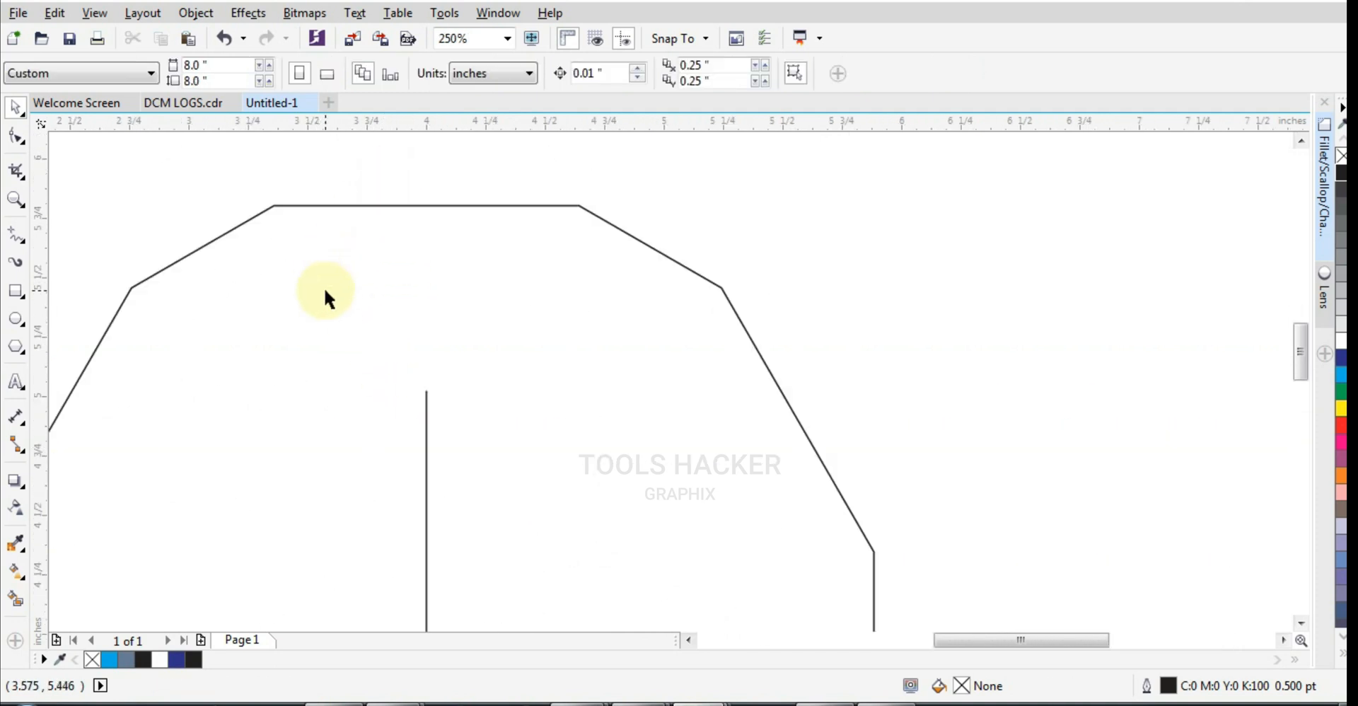
{"action": "left_click", "coordinate": [15, 234]}
{"action": "left_click", "coordinate": [132, 288]}
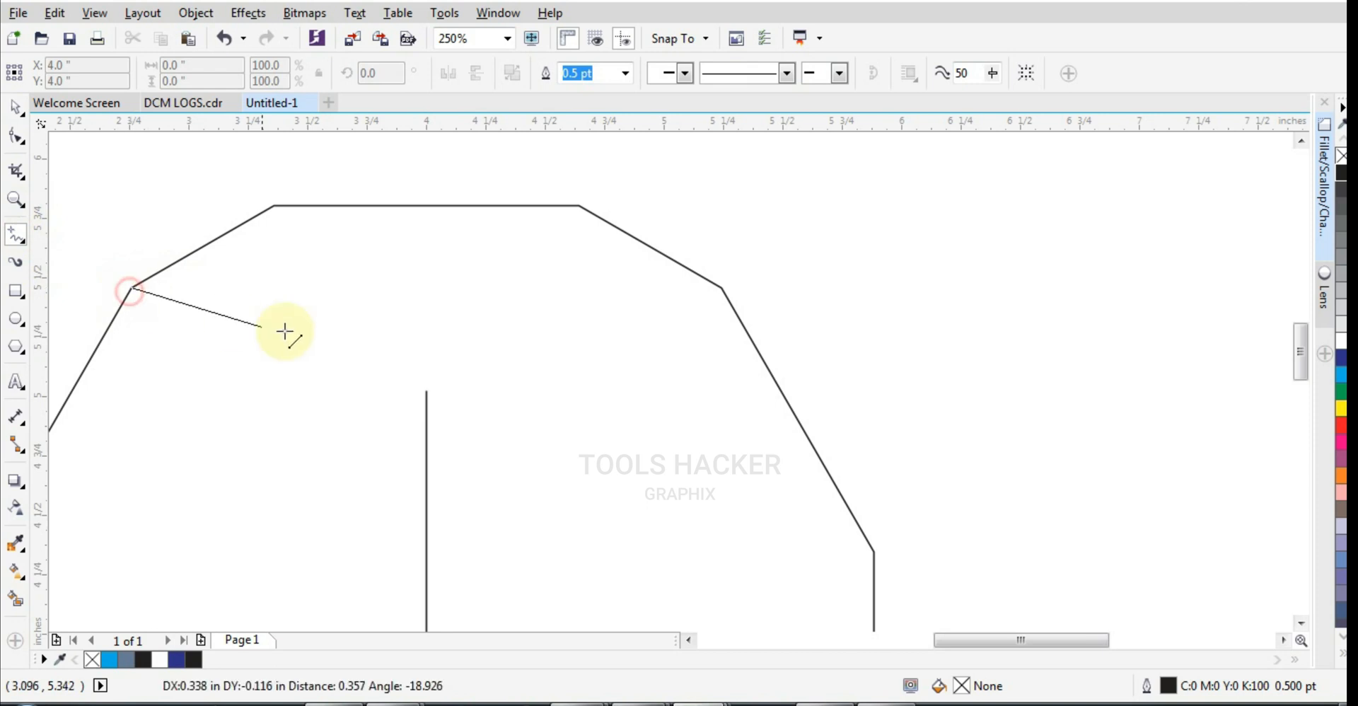
{"action": "left_click", "coordinate": [424, 390]}
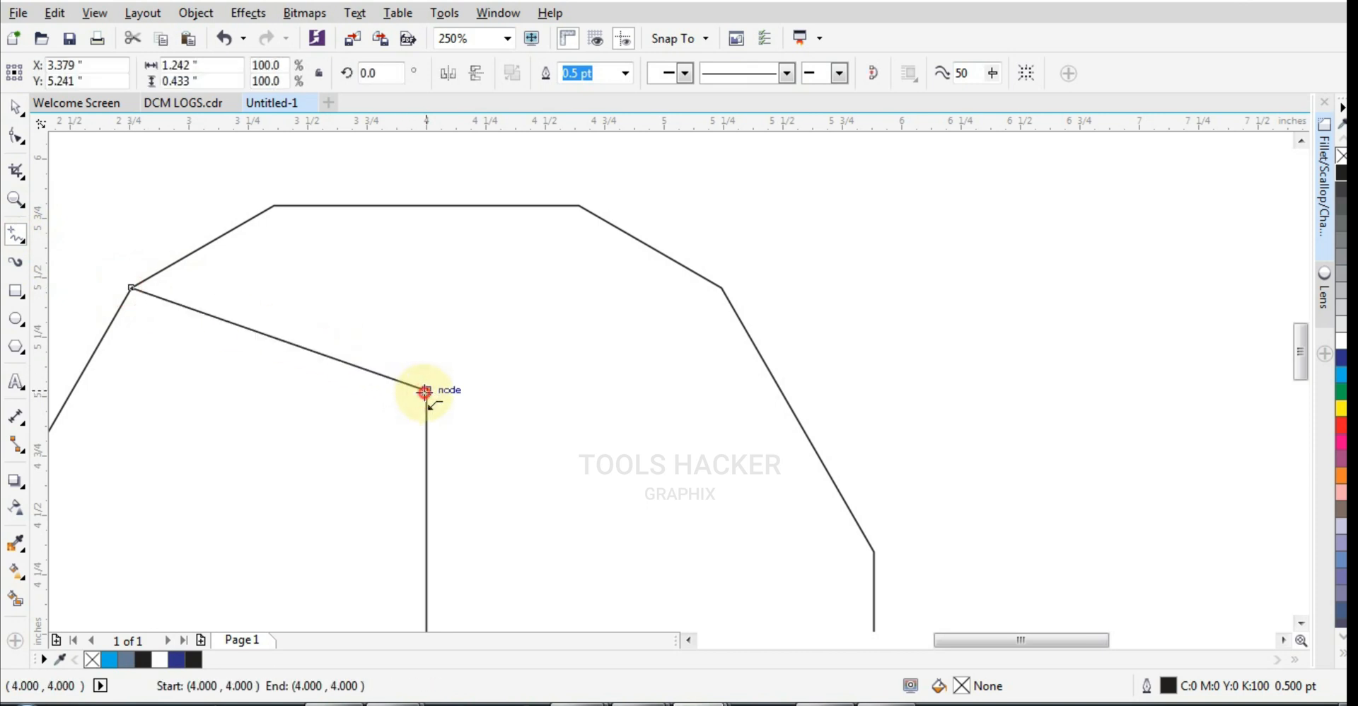
{"action": "left_click", "coordinate": [722, 287]}
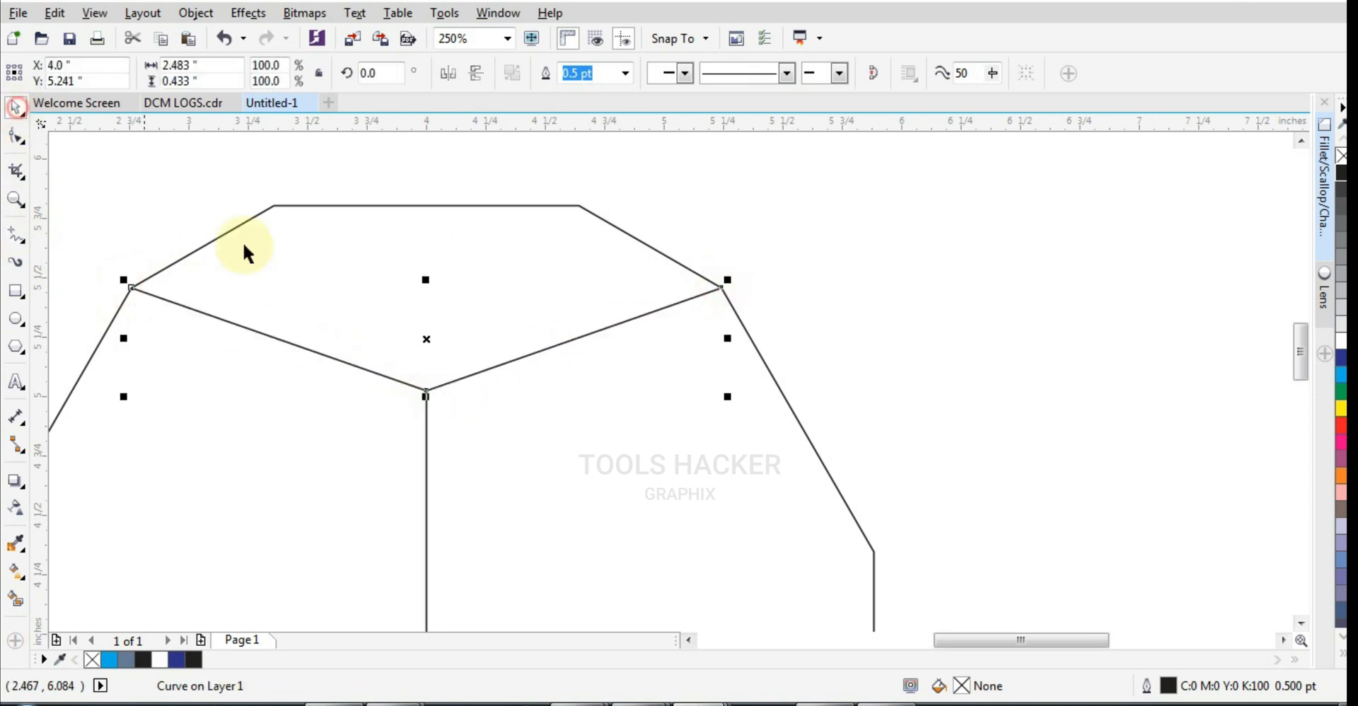
Move the V-shaped line's rotation centre to the polygon's centre and rotate a copy of it by 120 degrees
{"action": "left_click", "coordinate": [447, 378]}
{"action": "scroll", "coordinate": [446, 288], "scroll_direction": "down", "scroll_amount": 4}
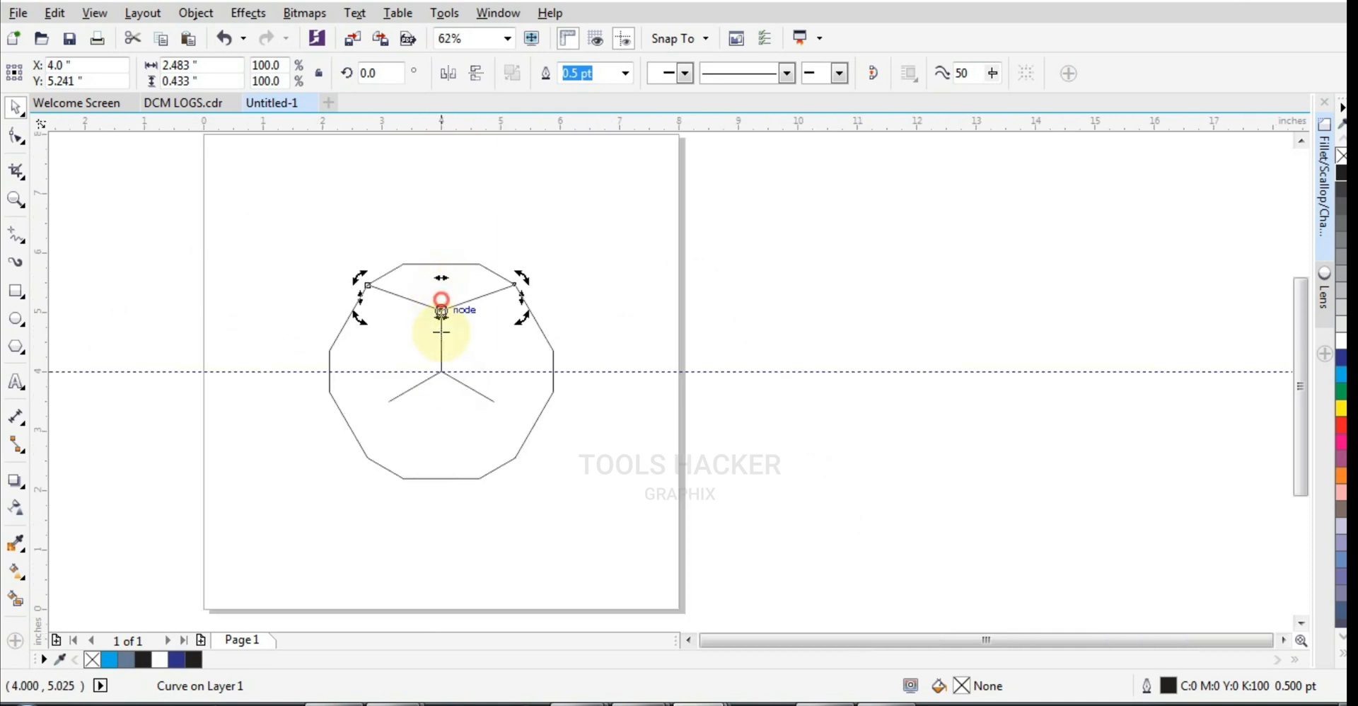
{"action": "scroll", "coordinate": [440, 370], "scroll_direction": "up", "scroll_amount": 6}
{"action": "scroll", "coordinate": [502, 410], "scroll_direction": "down", "scroll_amount": 6}
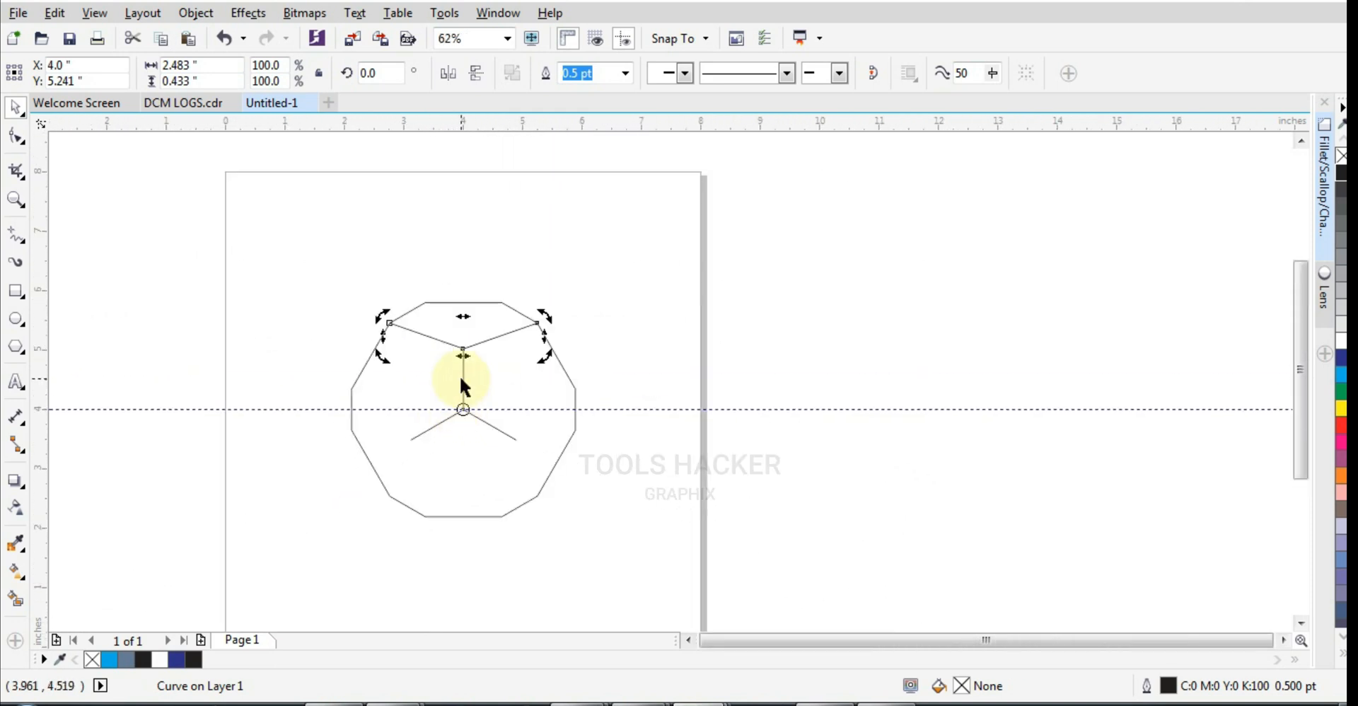
{"action": "left_click_drag", "start_coordinate": [385, 322], "coordinate": [423, 515]}
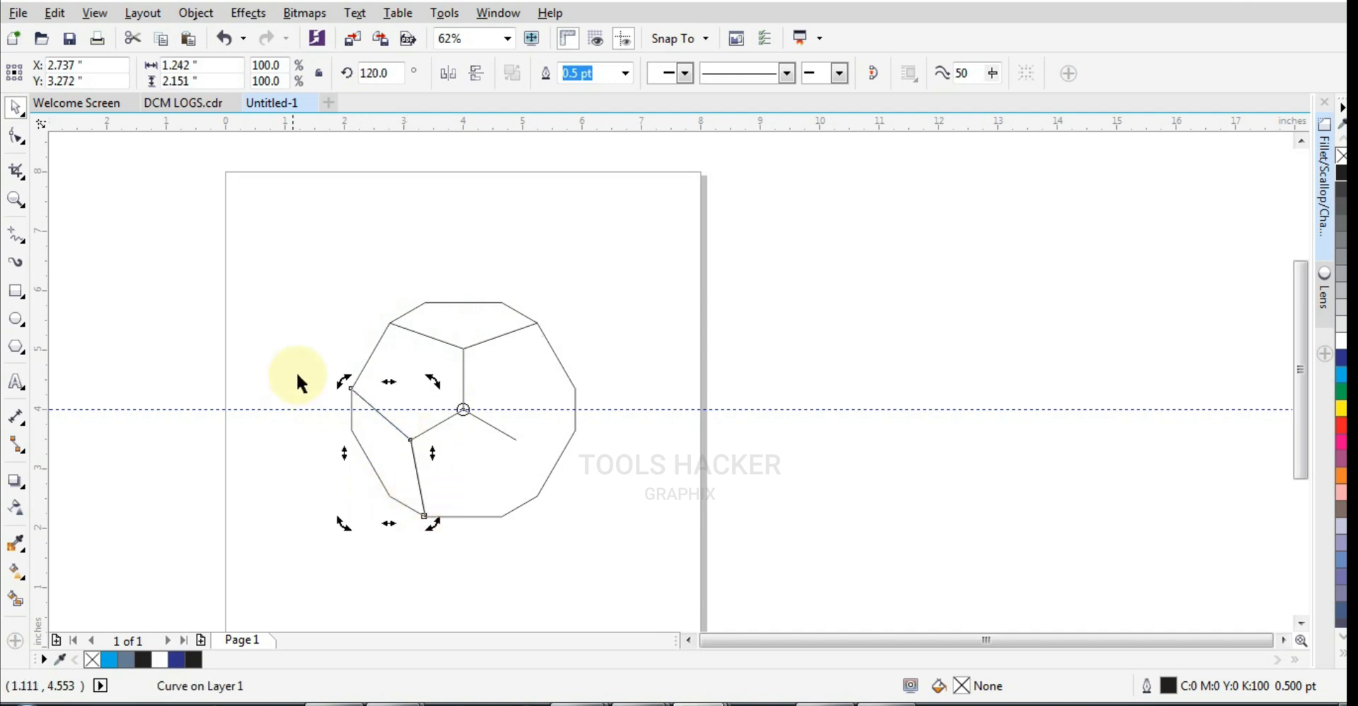
Rotate another copy of the V-shaped line to 240 degrees about the polygon's centre and delete the horizontal guideline
{"action": "left_click_drag", "start_coordinate": [342, 382], "coordinate": [488, 509]}
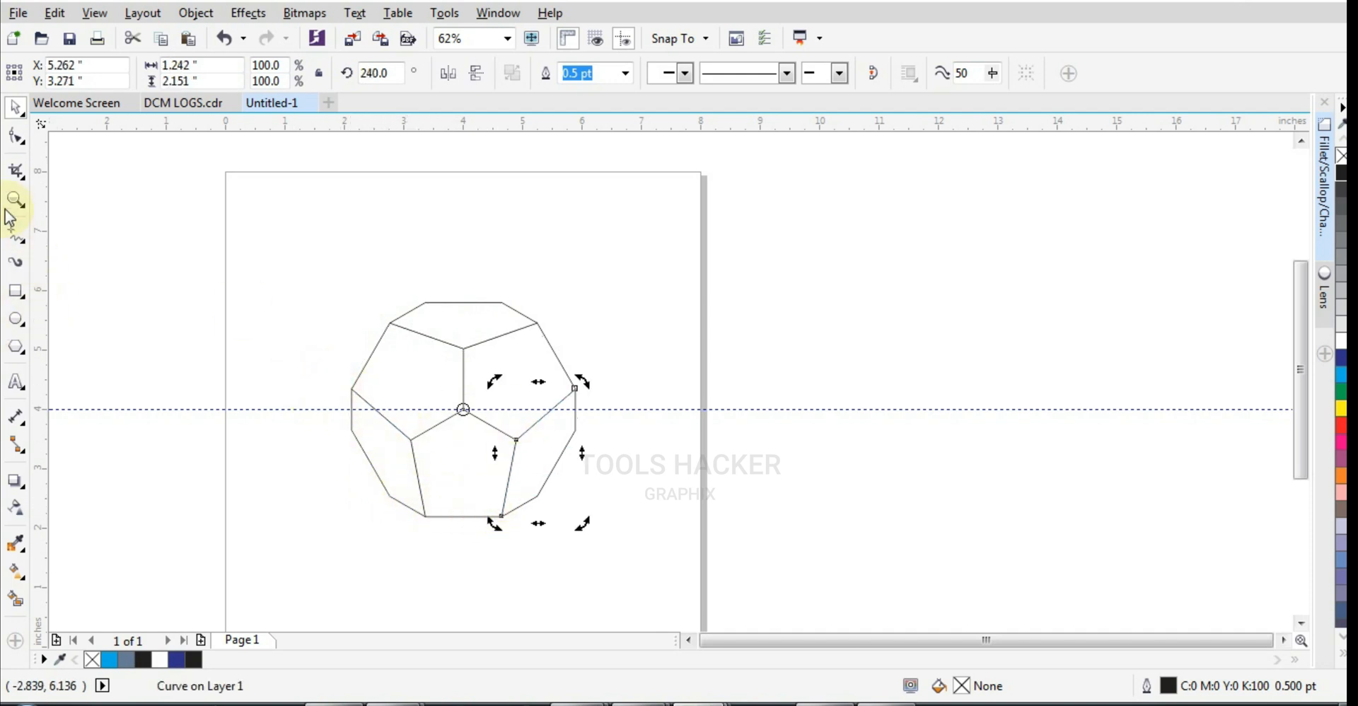
{"action": "left_click", "coordinate": [239, 409]}
{"action": "key", "text": "Delete"}
Fill the polygon's top face above the V-shaped line with blue-grey C40 M20 Y0 K40 using Smart Fill
{"action": "left_click", "coordinate": [427, 370]}
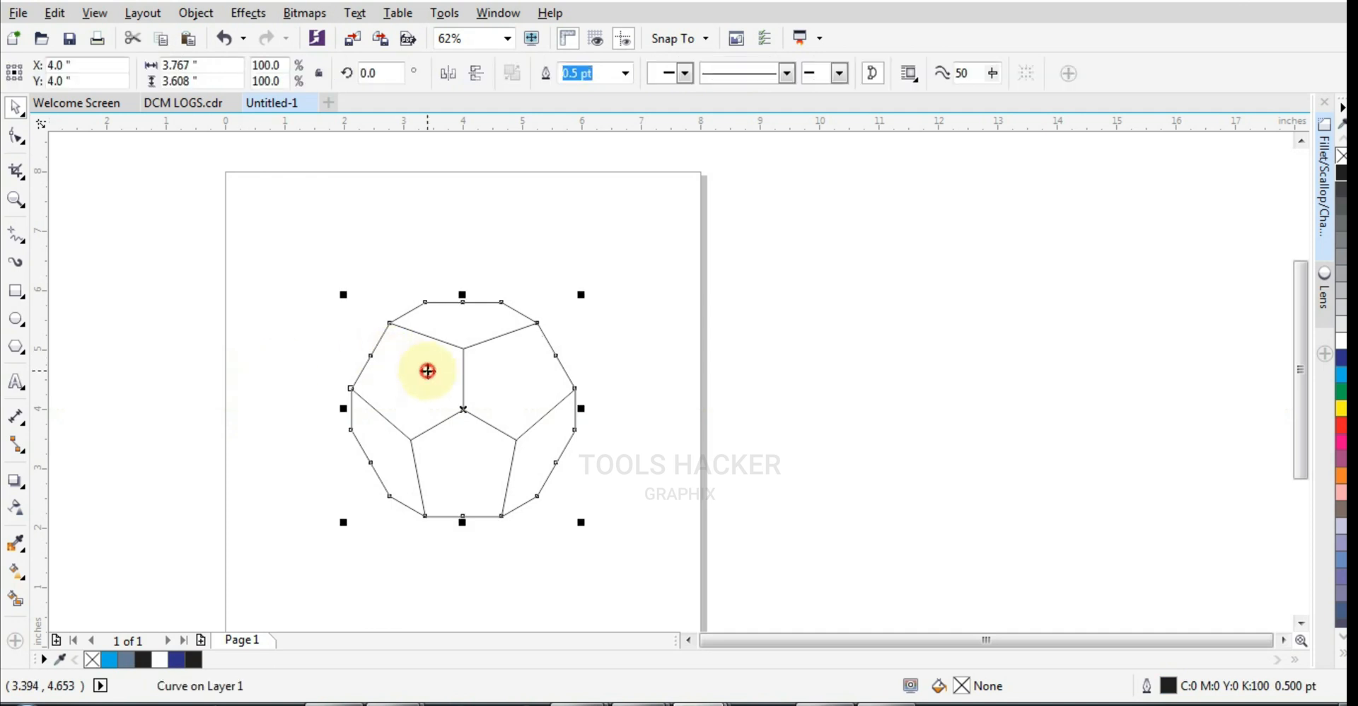
{"action": "scroll", "coordinate": [492, 380], "scroll_direction": "up", "scroll_amount": 1}
{"action": "left_click", "coordinate": [685, 267]}
{"action": "left_click", "coordinate": [413, 264]}
{"action": "left_click", "coordinate": [158, 415]}
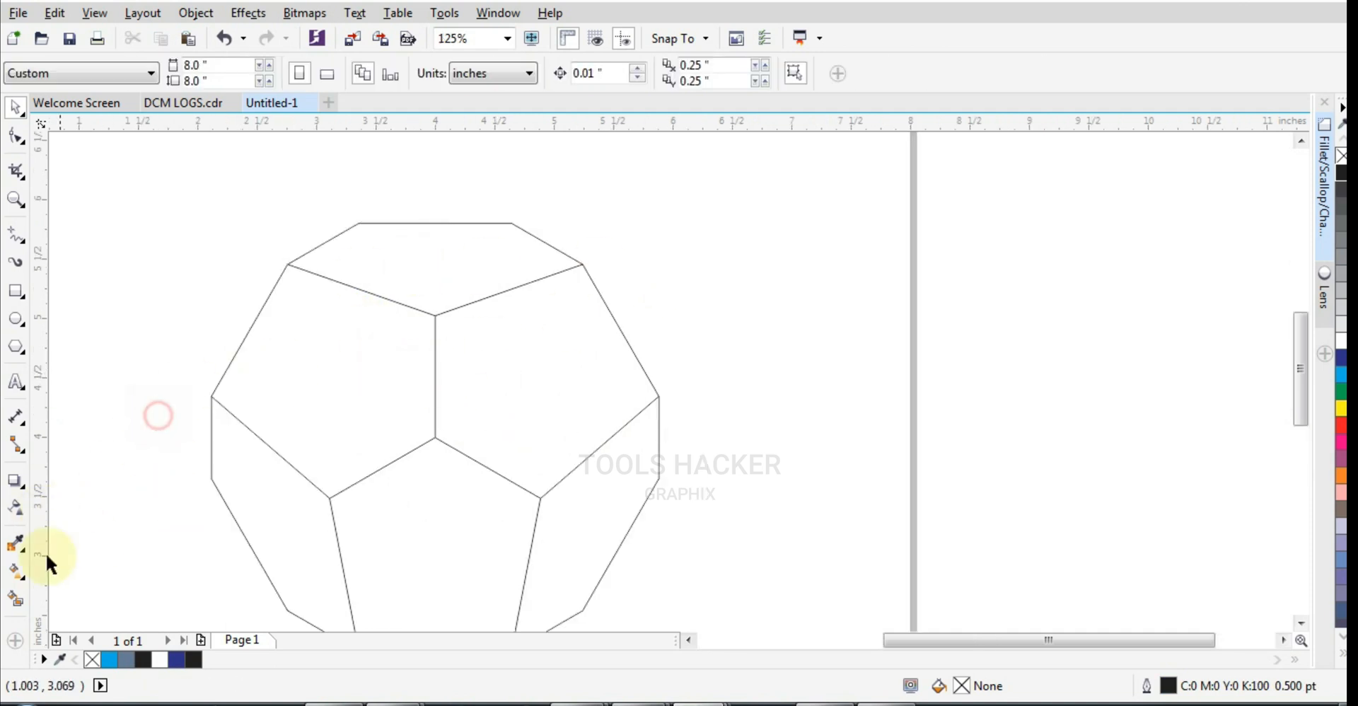
{"action": "left_click", "coordinate": [18, 599]}
{"action": "left_click", "coordinate": [392, 278]}
Try to fill the upper-left face with the same blue-grey using Smart Fill, and undo that fill
{"action": "left_click", "coordinate": [362, 365]}
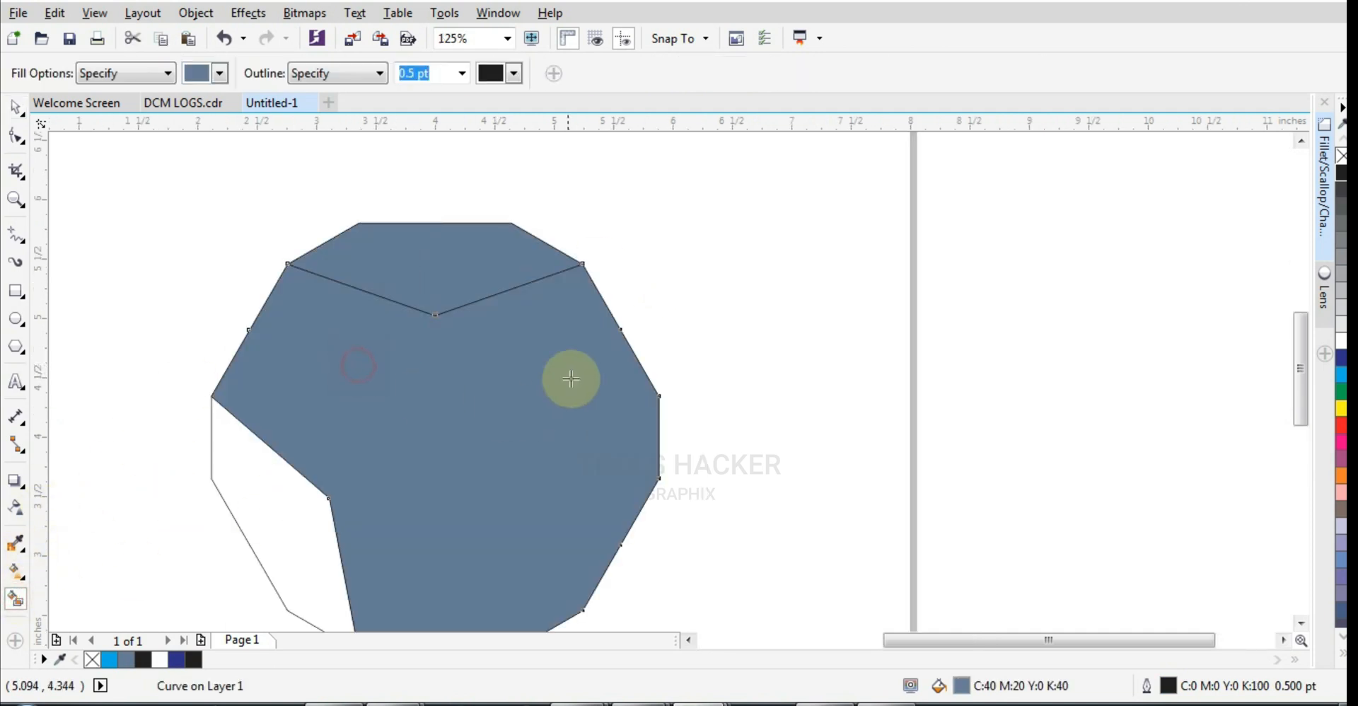
{"action": "key", "text": "ctrl+z"}
{"action": "left_click", "coordinate": [16, 110]}
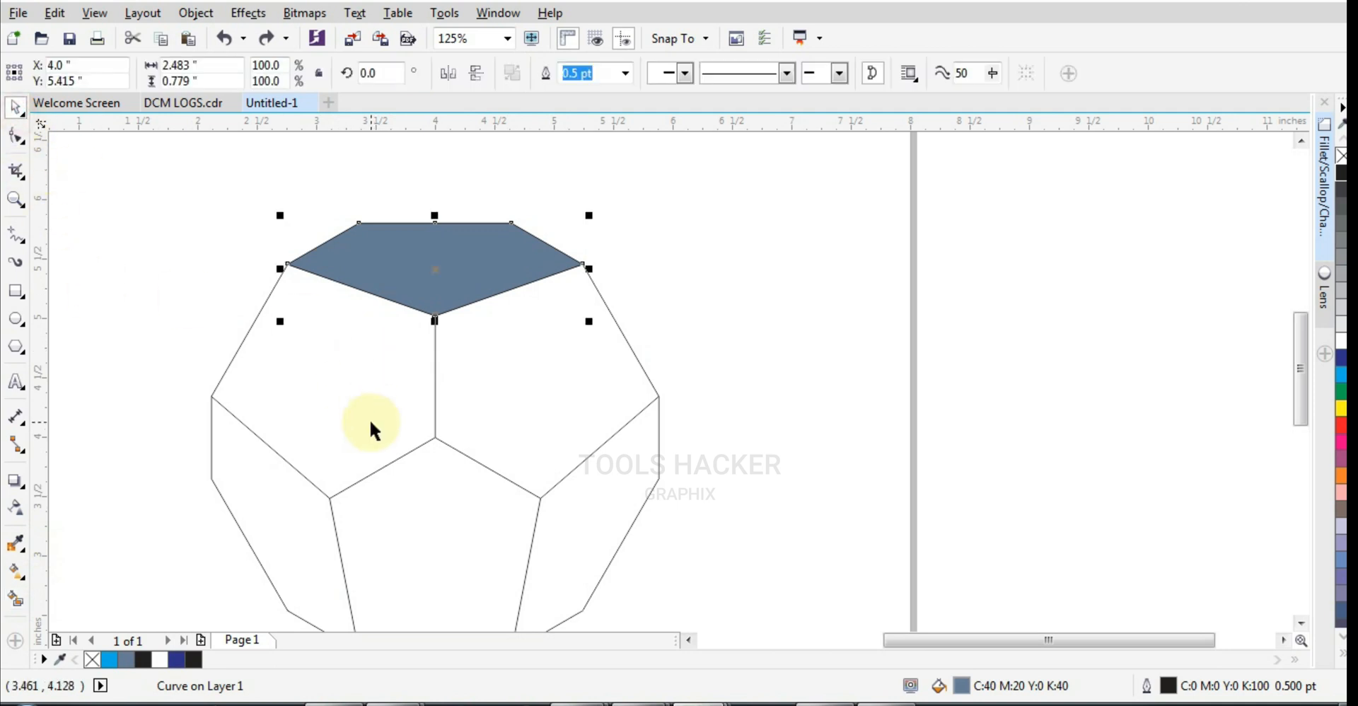
{"action": "left_click", "coordinate": [370, 422]}
{"action": "scroll", "coordinate": [379, 410], "scroll_direction": "down", "scroll_amount": 1}
{"action": "scroll", "coordinate": [379, 410], "scroll_direction": "up", "scroll_amount": 1}
{"action": "left_click", "coordinate": [388, 416]}
{"action": "scroll", "coordinate": [375, 394], "scroll_direction": "down", "scroll_amount": 1}
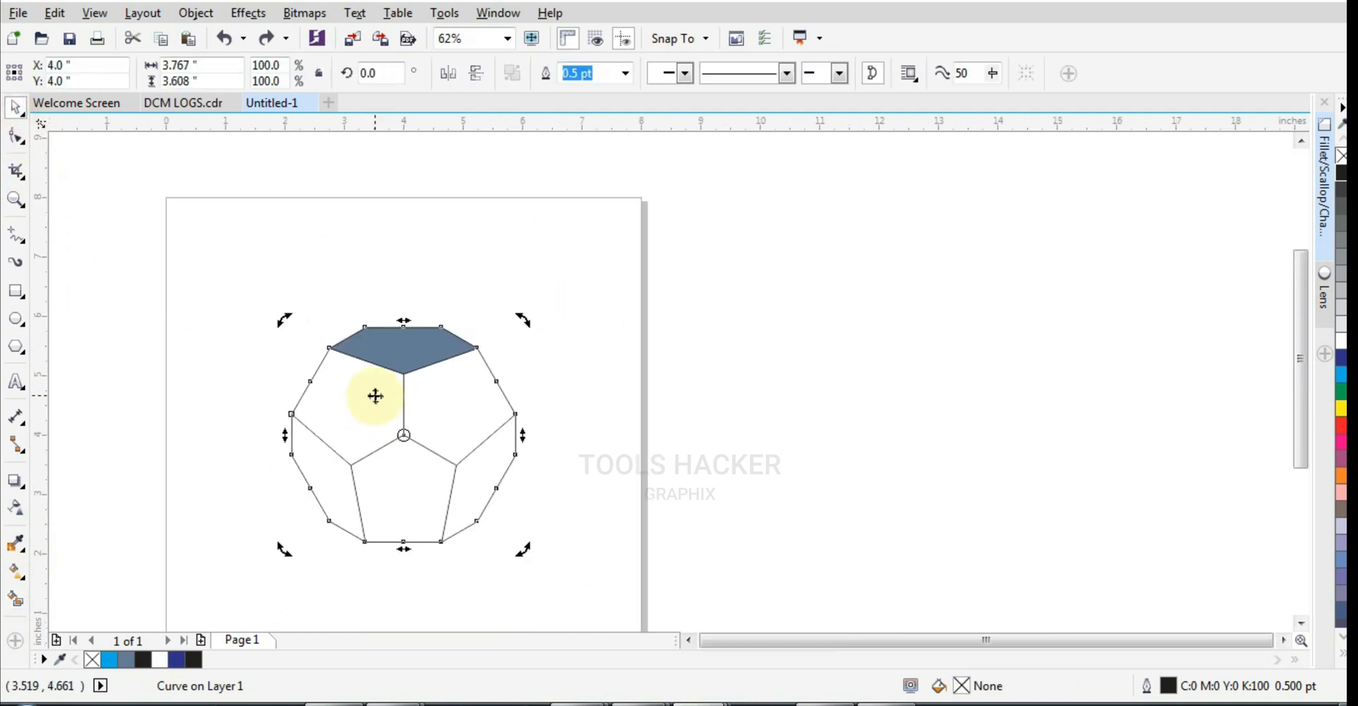
{"action": "left_click", "coordinate": [249, 326]}
{"action": "scroll", "coordinate": [358, 378], "scroll_direction": "up", "scroll_amount": 1}
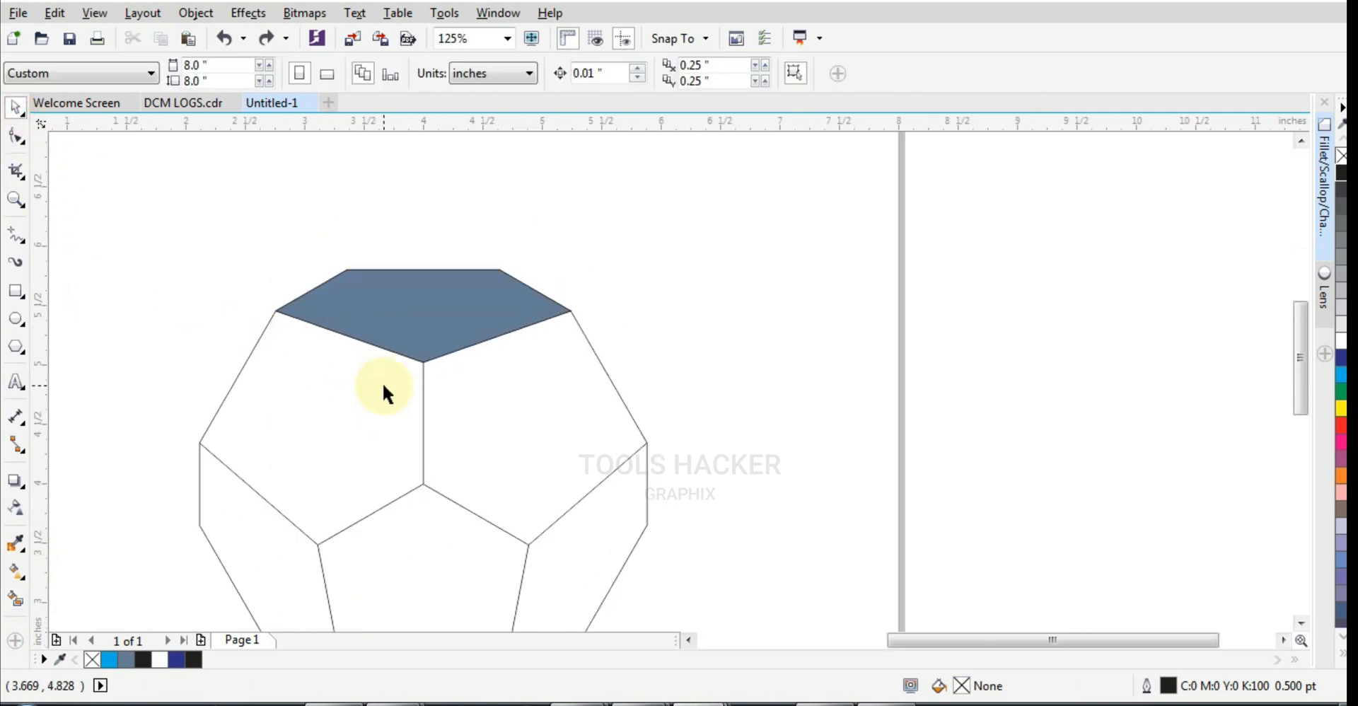
Trace the upper-left pentagonal face with a closed straight-line outline, snapping to its five corners
{"action": "left_click", "coordinate": [10, 236]}
{"action": "left_click", "coordinate": [199, 444]}
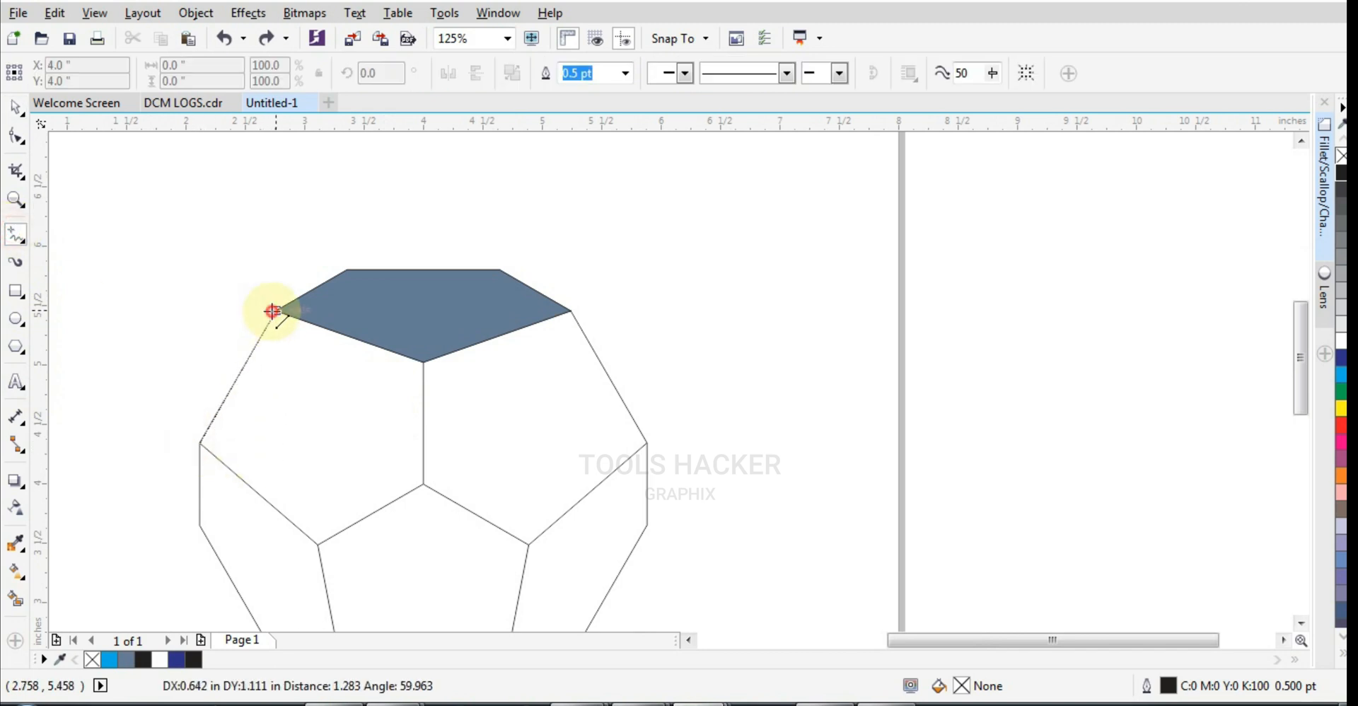
{"action": "left_click", "coordinate": [274, 311]}
{"action": "left_click", "coordinate": [423, 363]}
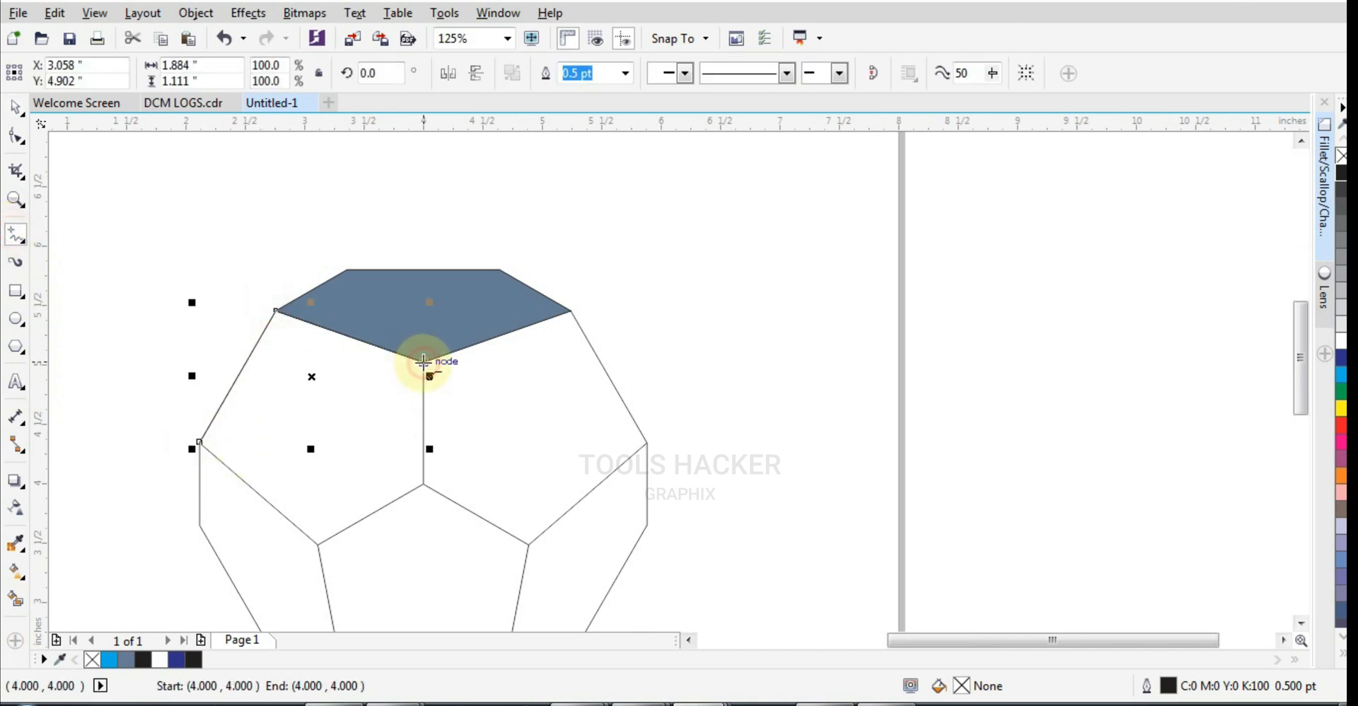
{"action": "left_click", "coordinate": [422, 363]}
{"action": "left_click", "coordinate": [421, 483]}
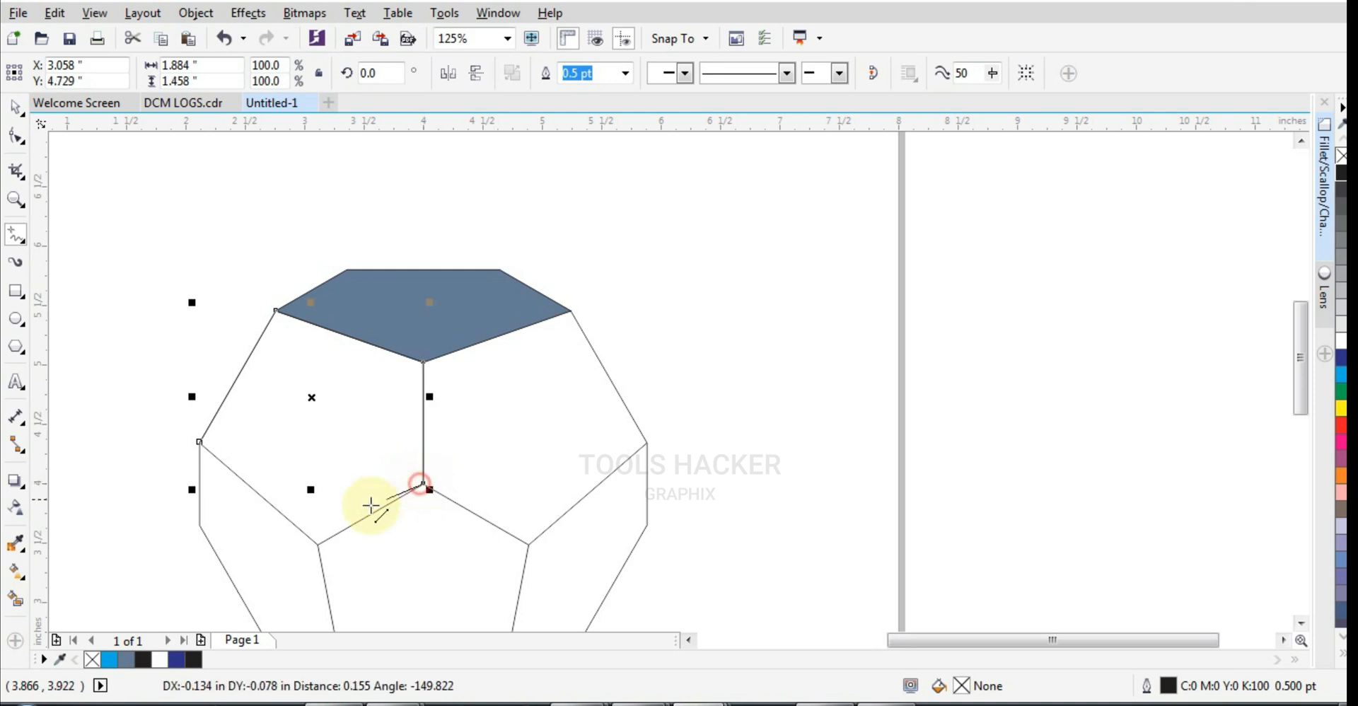
{"action": "left_click", "coordinate": [316, 546]}
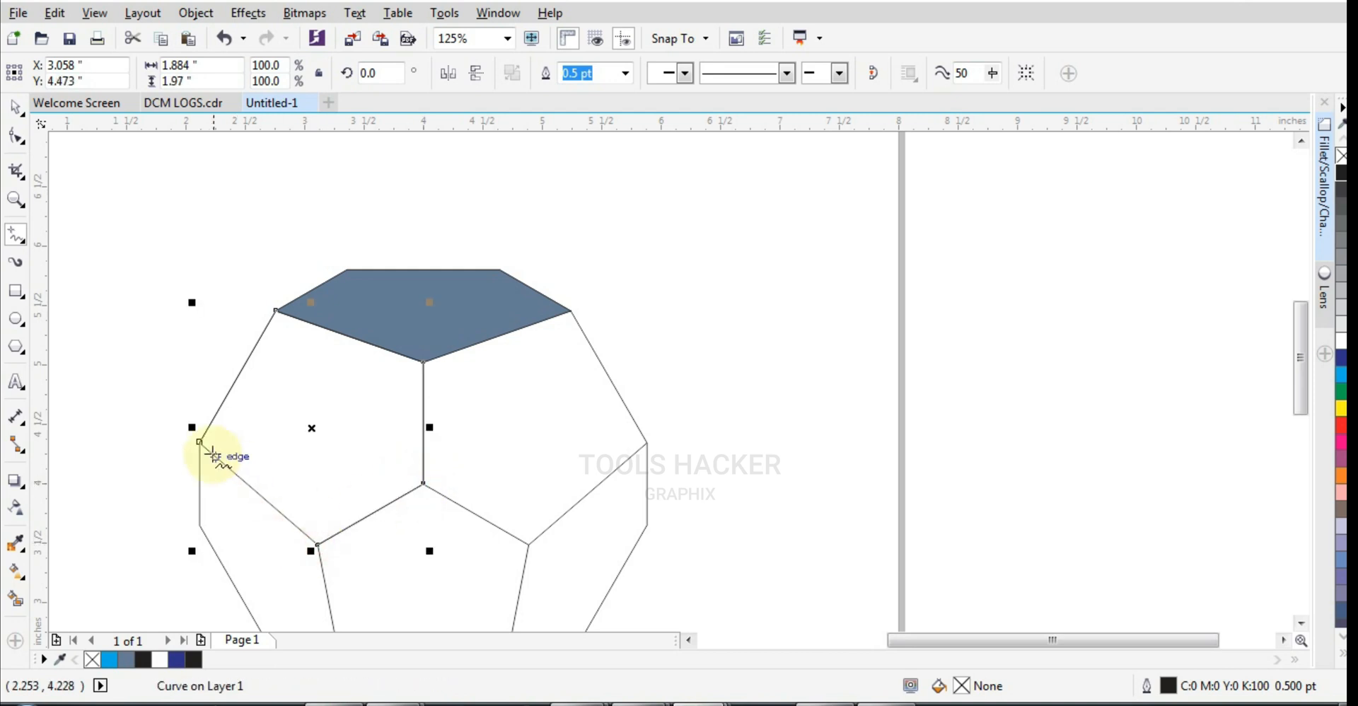
{"action": "left_click", "coordinate": [316, 545]}
{"action": "left_click", "coordinate": [200, 444]}
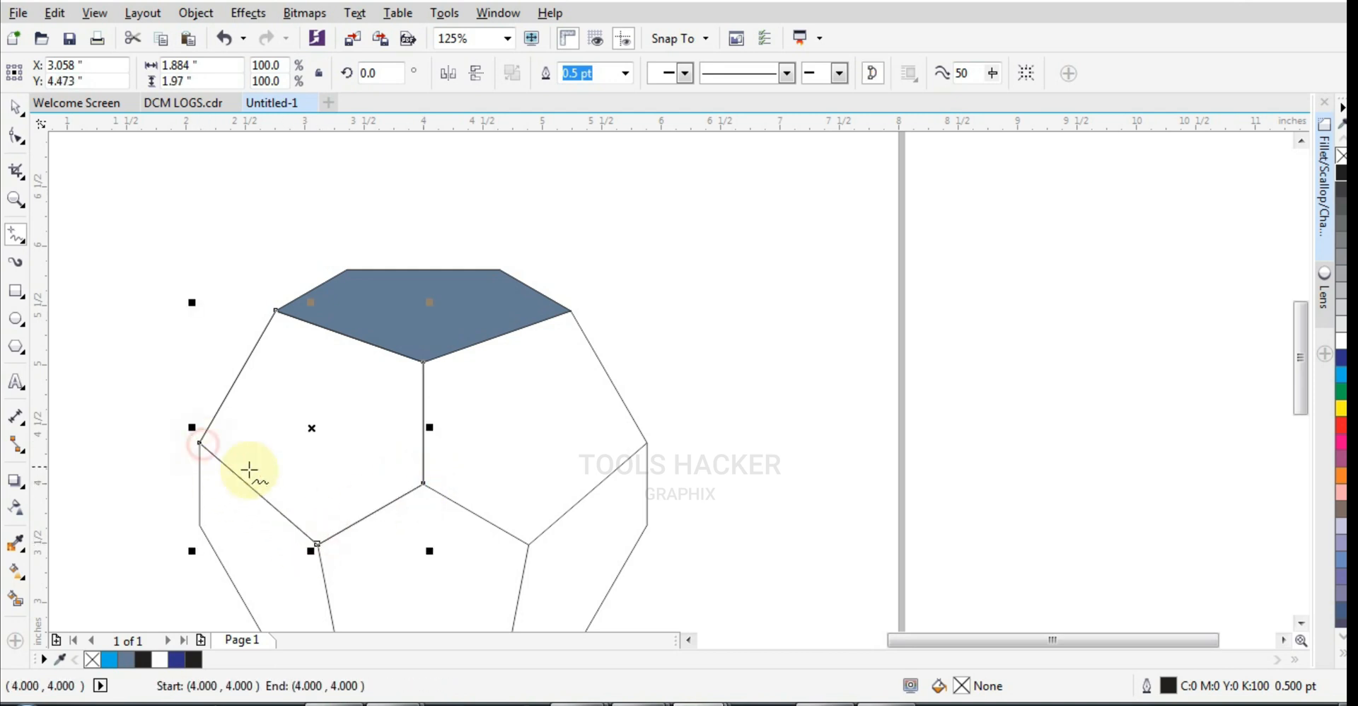
Fill the traced upper-left pentagon with blue-grey C40 M20 Y0 K40
{"action": "scroll", "coordinate": [262, 467], "scroll_direction": "up", "scroll_amount": 2}
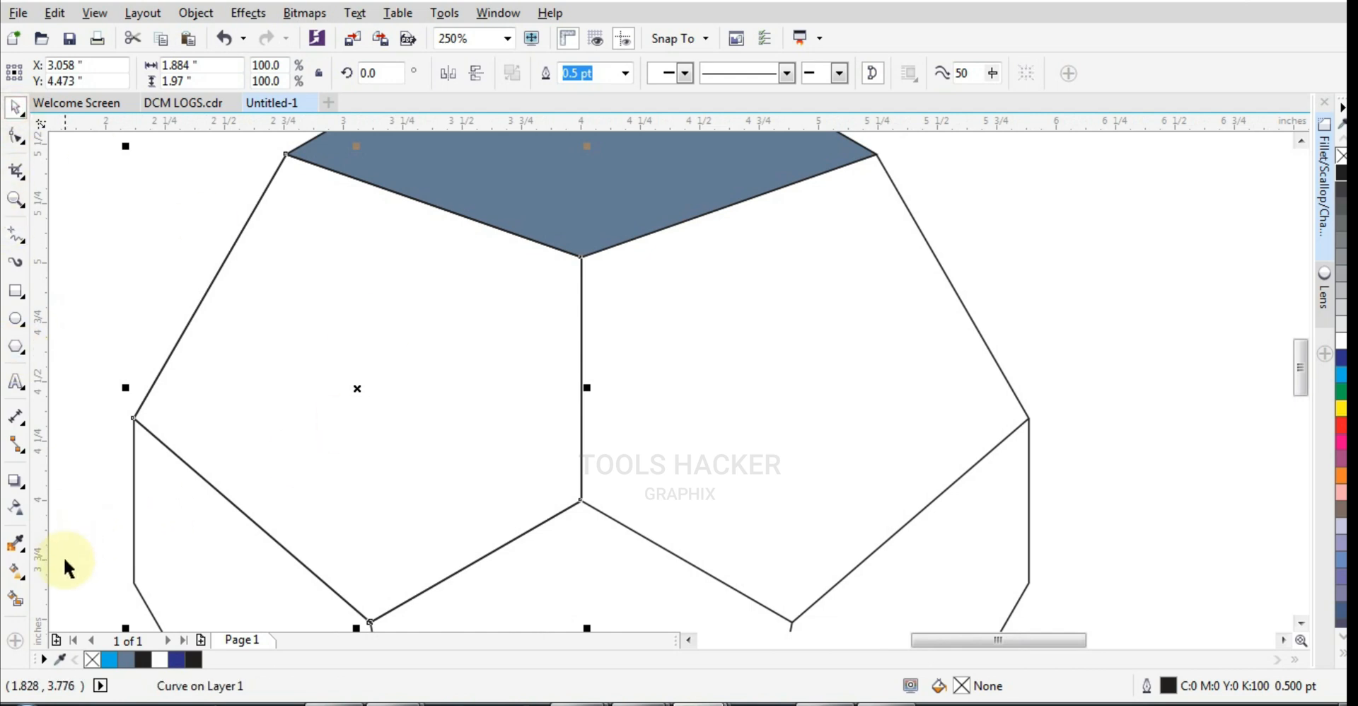
{"action": "left_click", "coordinate": [126, 659]}
{"action": "scroll", "coordinate": [261, 561], "scroll_direction": "down", "scroll_amount": 4}
{"action": "scroll", "coordinate": [261, 560], "scroll_direction": "up", "scroll_amount": 2}
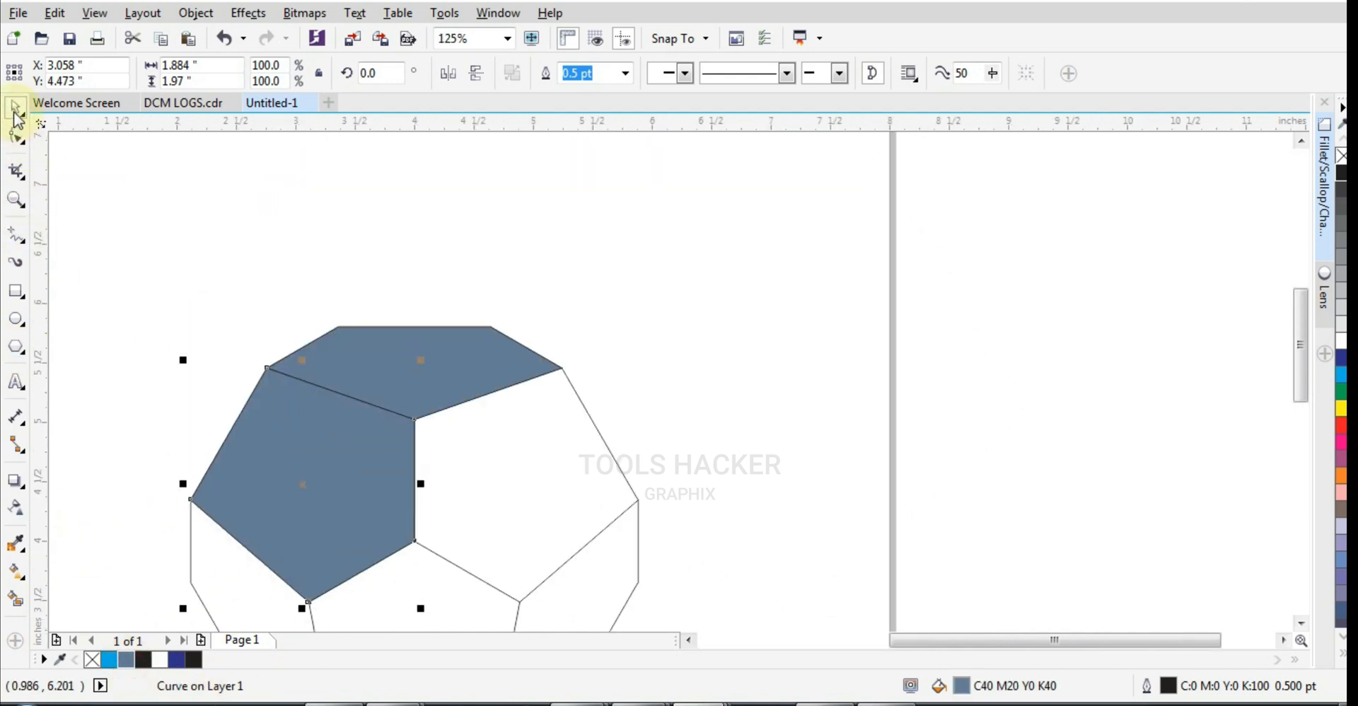
Create a proportionally smaller, concentric copy of the upper-left pentagon inside it, leaving an even border around it
{"action": "left_click", "coordinate": [274, 501]}
{"action": "scroll", "coordinate": [273, 500], "scroll_direction": "up", "scroll_amount": 2}
{"action": "left_click", "coordinate": [335, 368]}
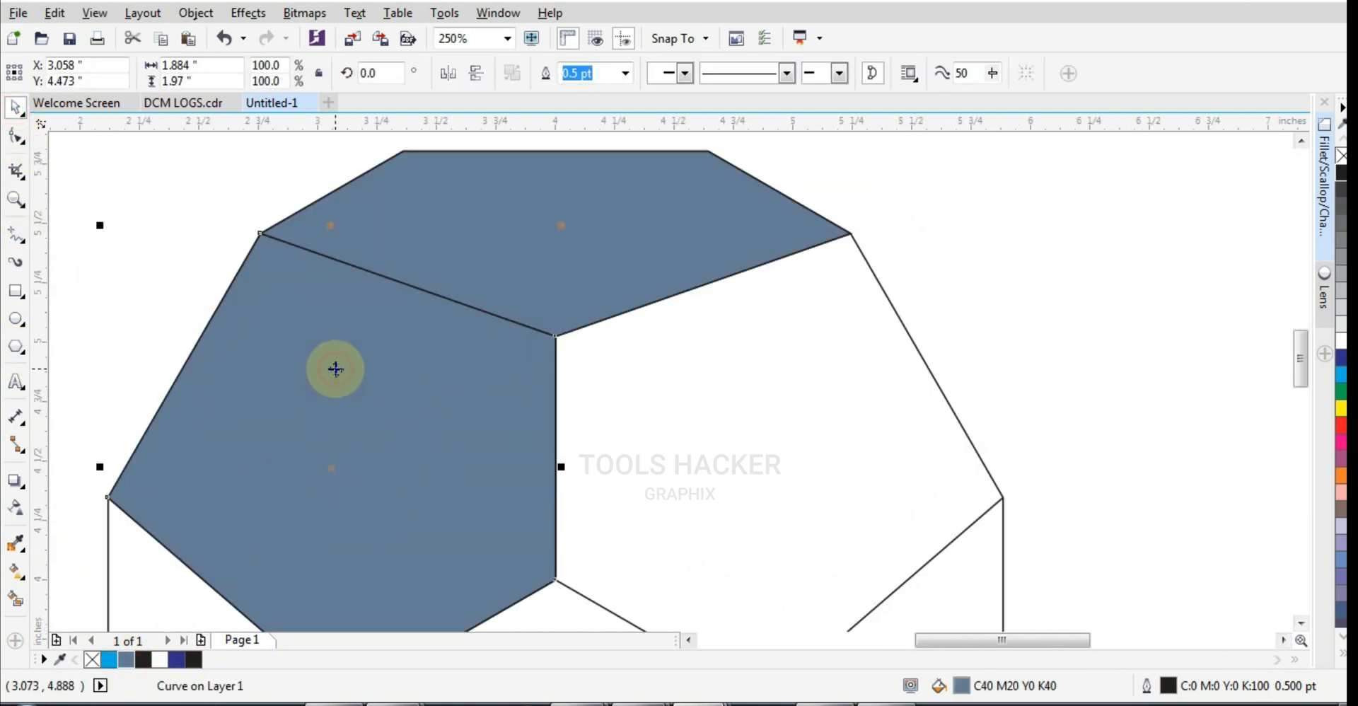
{"action": "left_click_drag", "start_coordinate": [561, 226], "coordinate": [521, 276]}
Create a concentric copy of the top face scaled to about 77.1% and nudge it up to Y 5.455 inches
{"action": "left_click", "coordinate": [527, 250]}
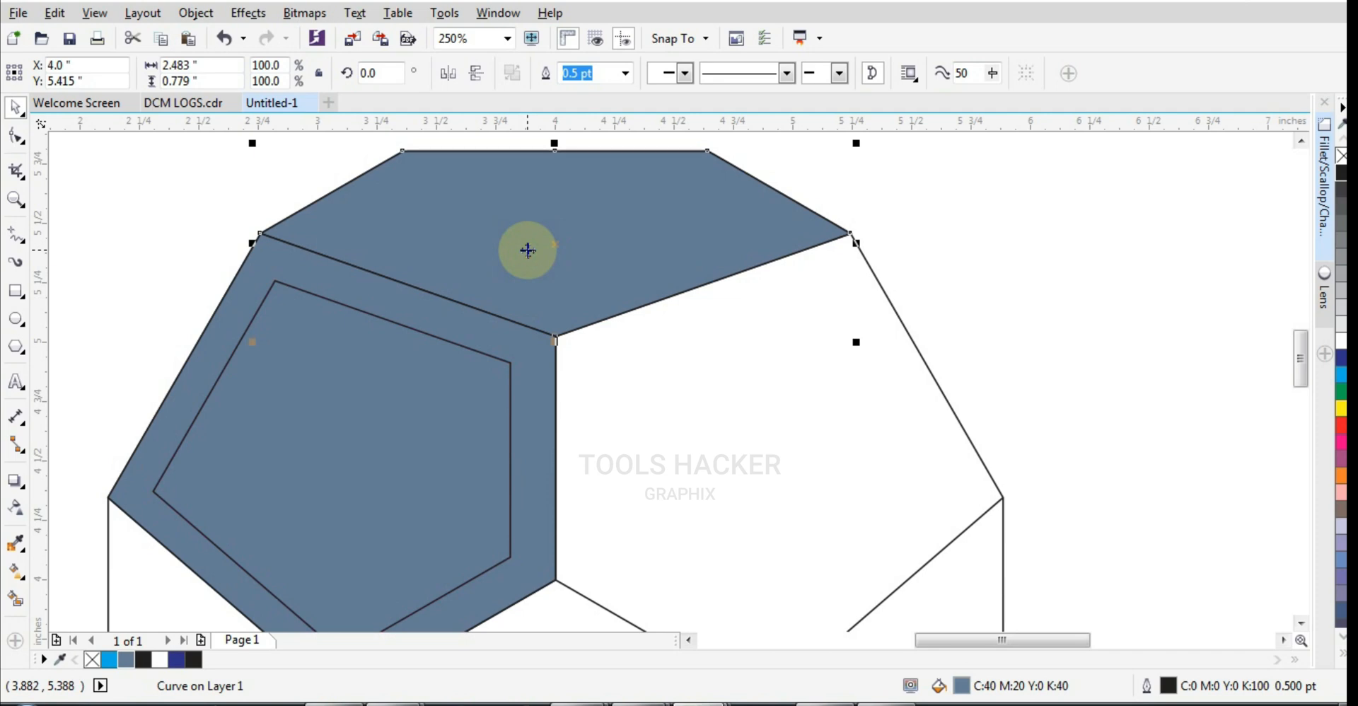
{"action": "left_click_drag", "start_coordinate": [857, 341], "coordinate": [781, 330]}
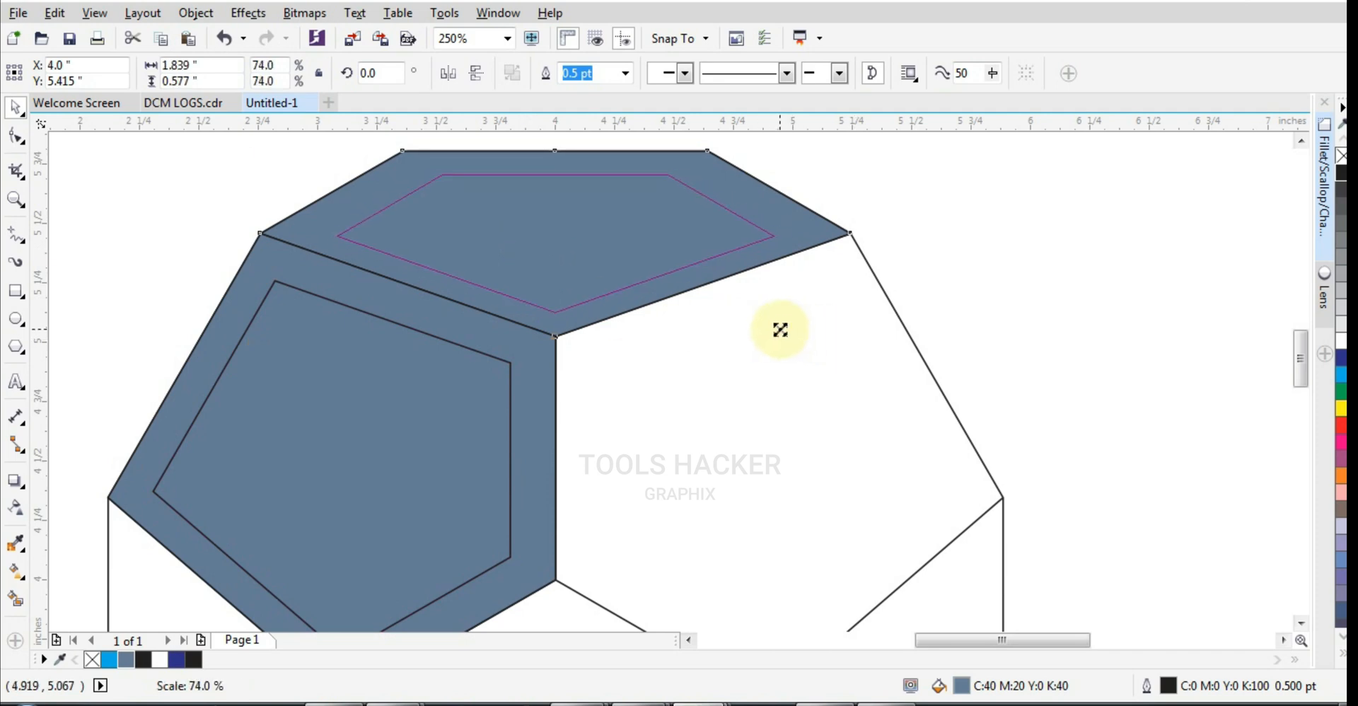
{"action": "left_click_drag", "start_coordinate": [780, 330], "coordinate": [788, 329]}
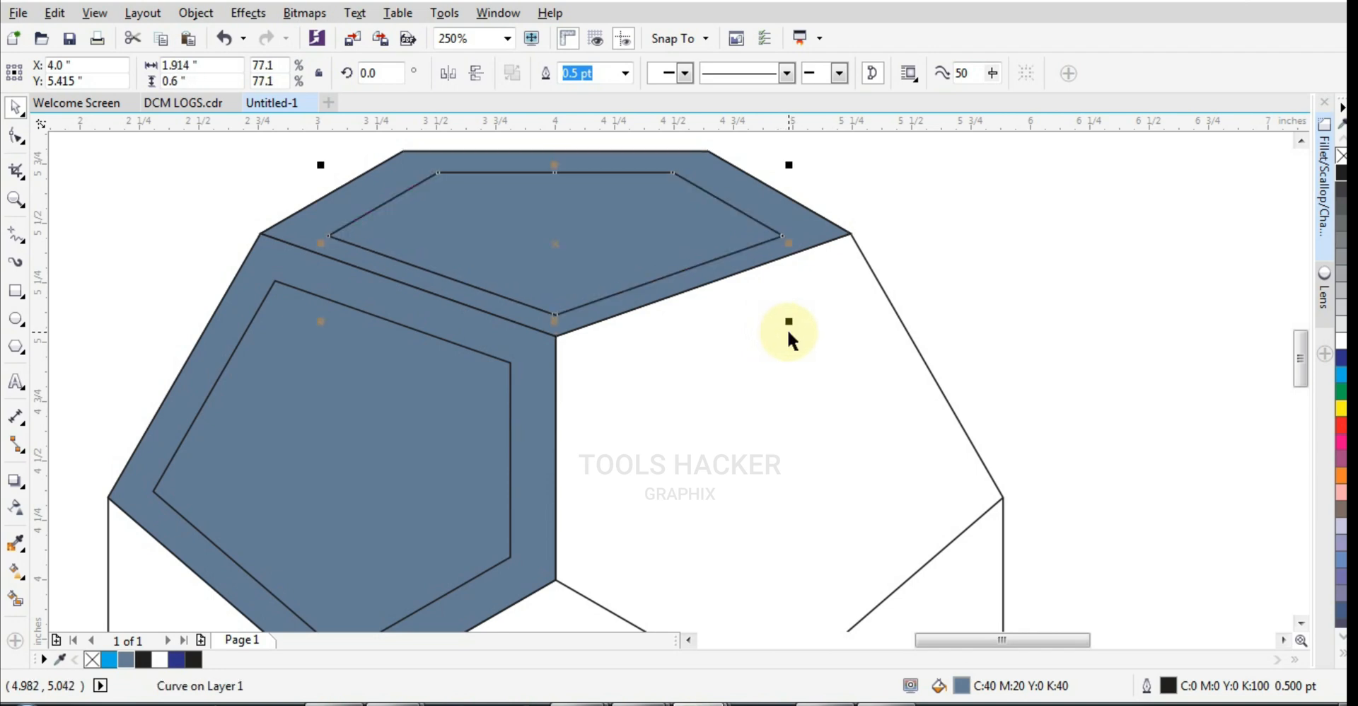
{"action": "key", "text": "Up"}
{"action": "key", "text": "Up"}
{"action": "key", "text": "Up"}
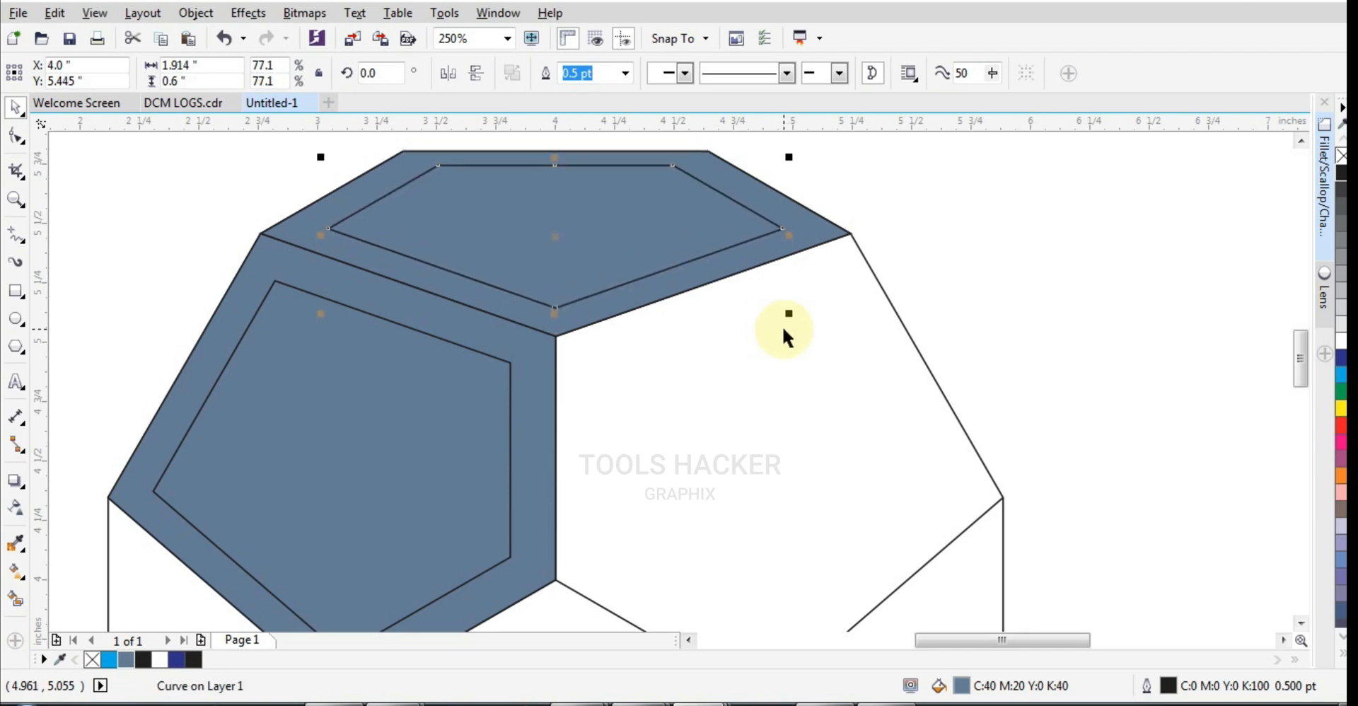
{"action": "key", "text": "Up"}
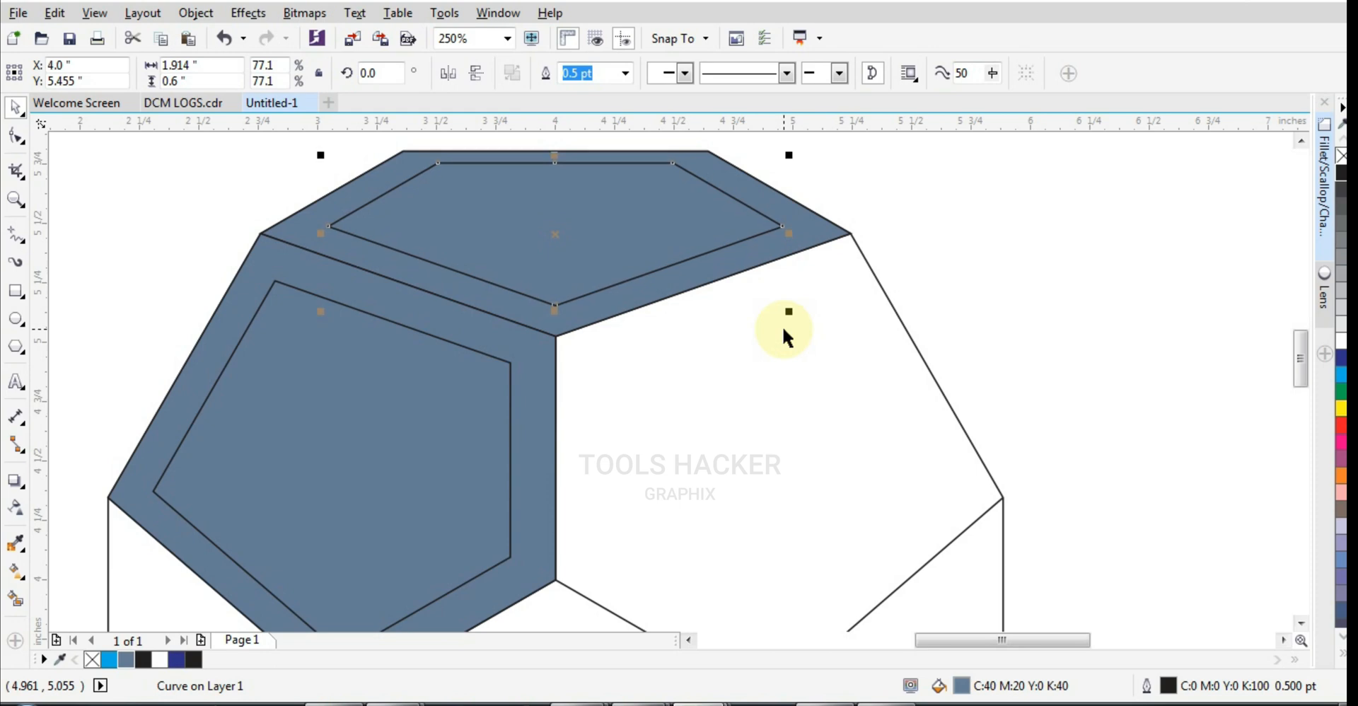
Trim the top face with its smaller inner copy and delete the copy to leave a hollow frame
{"action": "left_click", "coordinate": [368, 266], "text": "shift"}
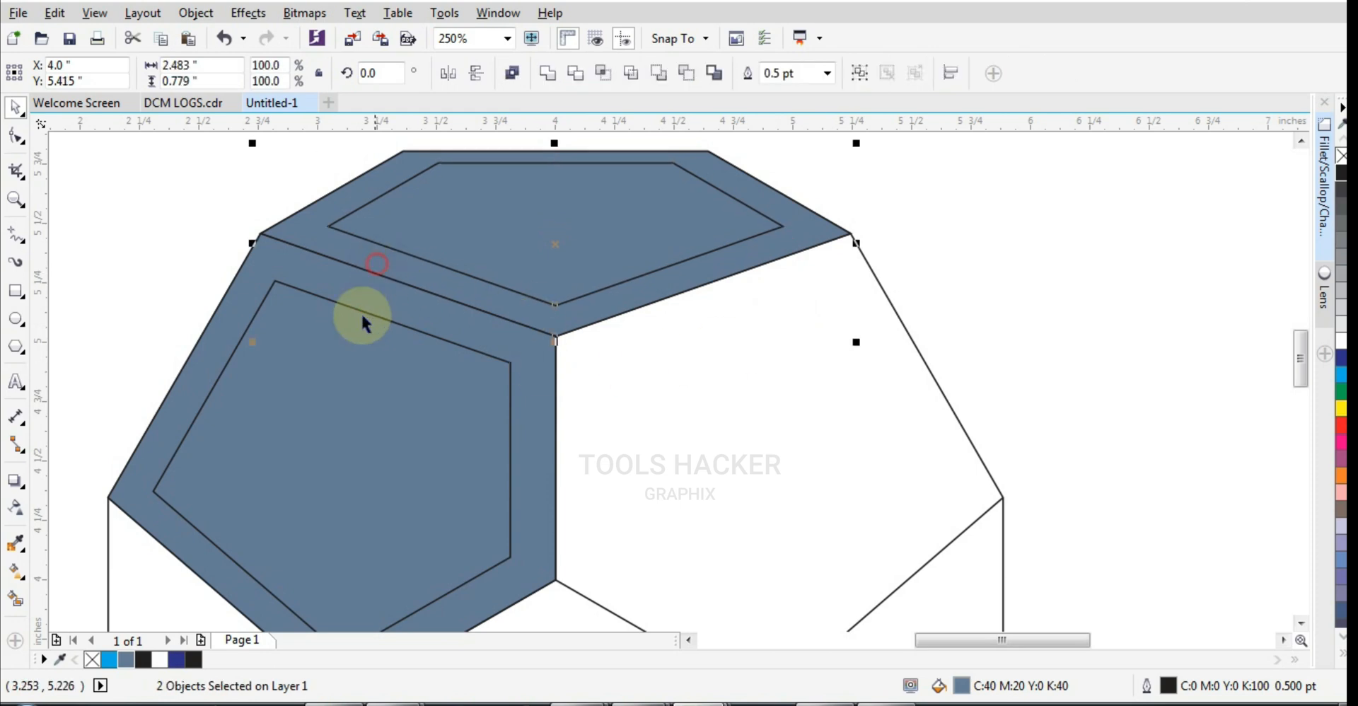
{"action": "left_click", "coordinate": [573, 85]}
{"action": "left_click", "coordinate": [618, 261]}
{"action": "key", "text": "Delete"}
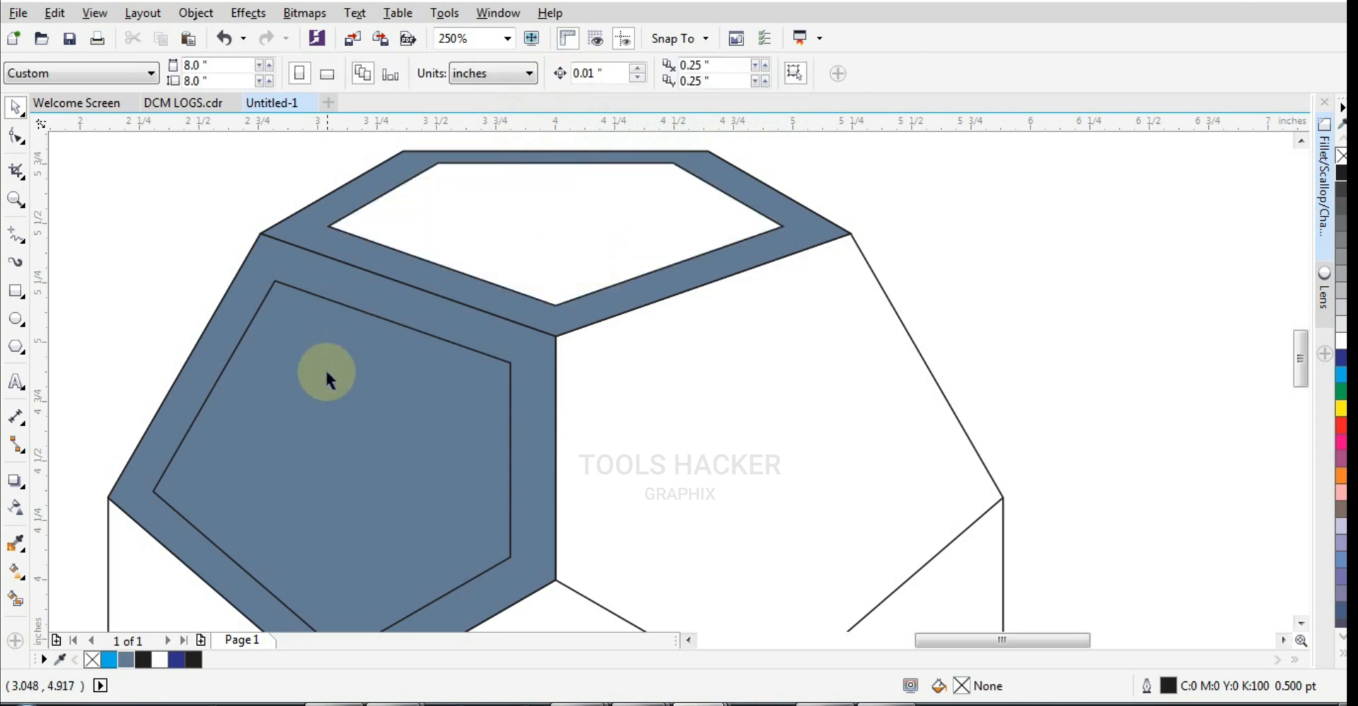
Trim the upper-left pentagon with its smaller inner copy and delete the copy to leave a hollow frame
{"action": "left_click", "coordinate": [326, 380]}
{"action": "left_click", "coordinate": [440, 333], "text": "shift"}
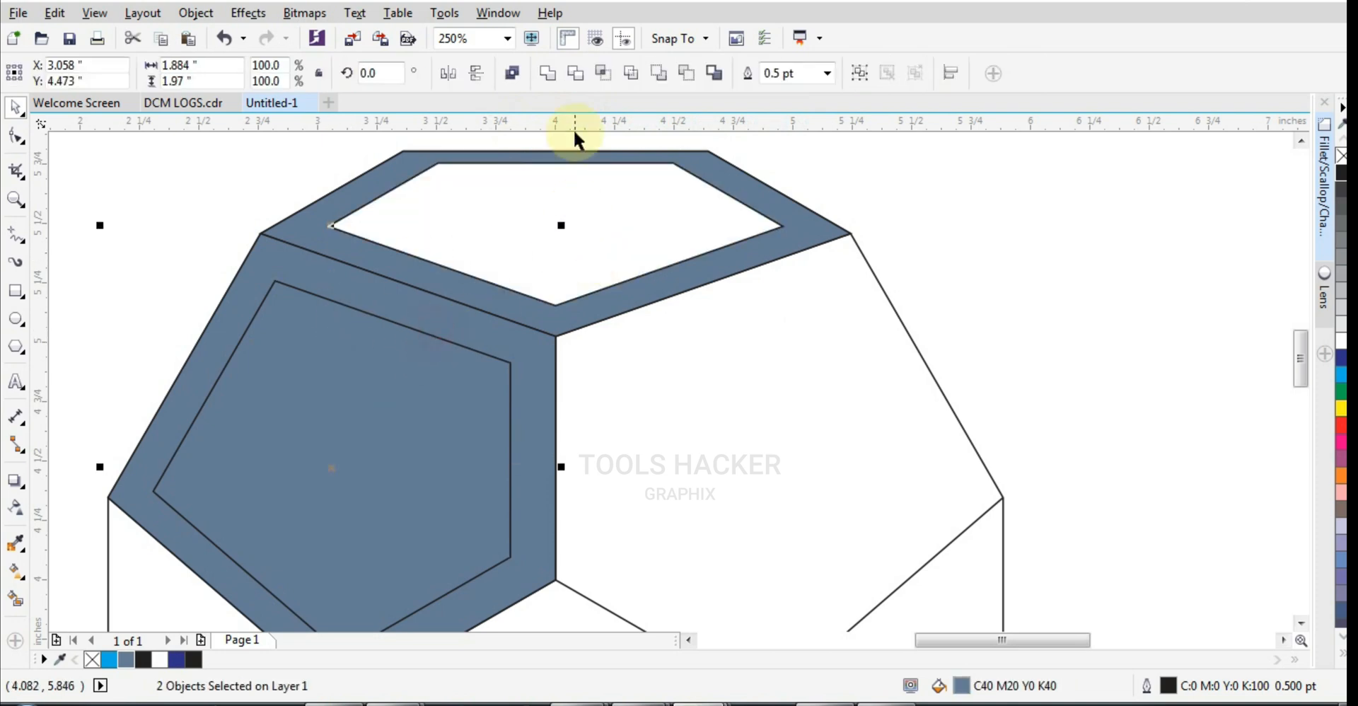
{"action": "left_click", "coordinate": [570, 71]}
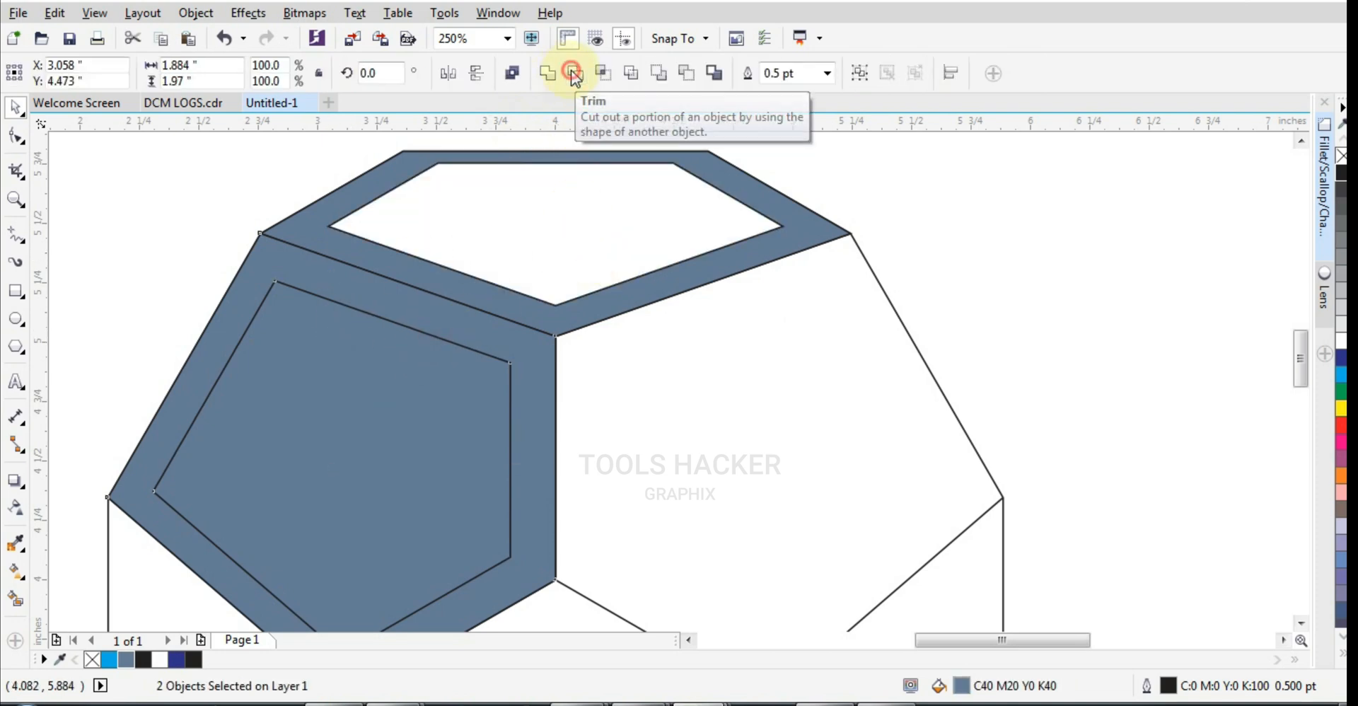
{"action": "left_click", "coordinate": [462, 375]}
{"action": "key", "text": "Delete"}
Select both hollow frames, move their rotation centre to the polygon's centre and rotate a copy of them by 120 degrees
{"action": "scroll", "coordinate": [434, 343], "scroll_direction": "down", "scroll_amount": 2}
{"action": "scroll", "coordinate": [436, 344], "scroll_direction": "up", "scroll_amount": 2}
{"action": "left_click", "coordinate": [449, 342]}
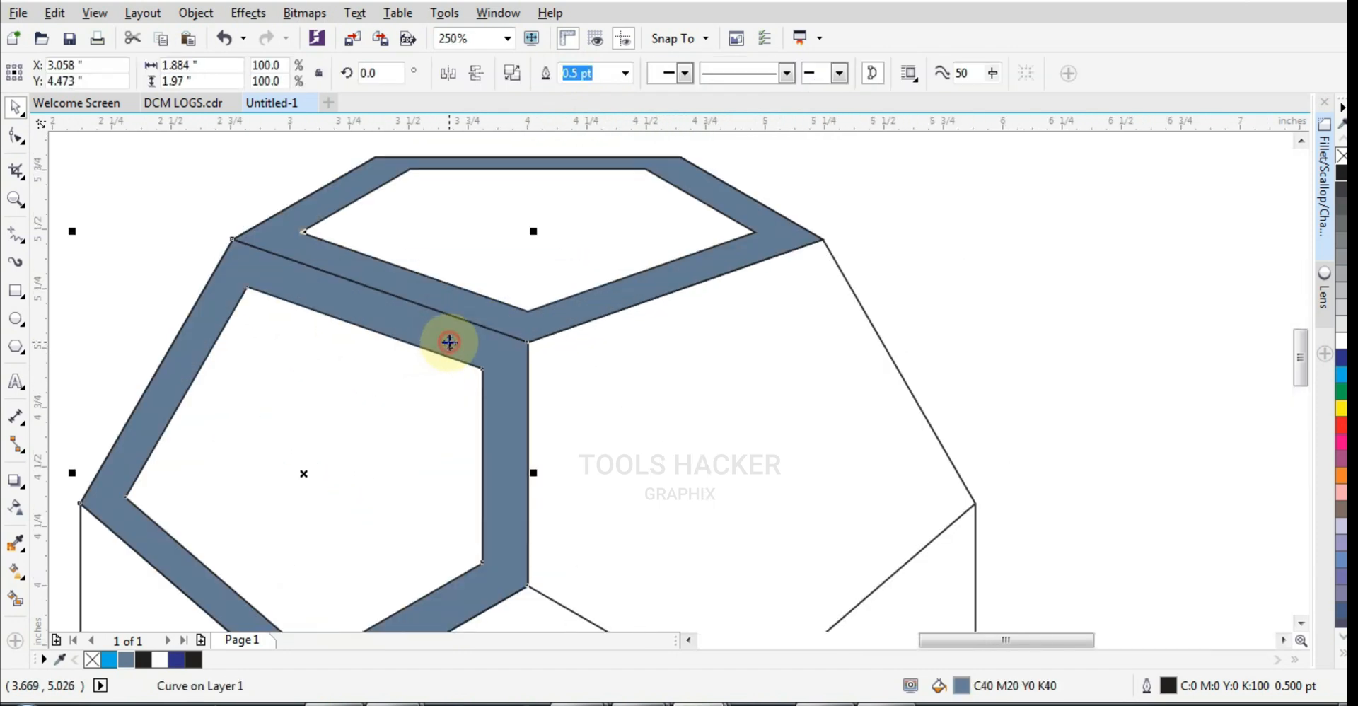
{"action": "scroll", "coordinate": [450, 329], "scroll_direction": "down", "scroll_amount": 2}
{"action": "scroll", "coordinate": [463, 348], "scroll_direction": "up", "scroll_amount": 1}
{"action": "left_click", "coordinate": [509, 297], "text": "shift"}
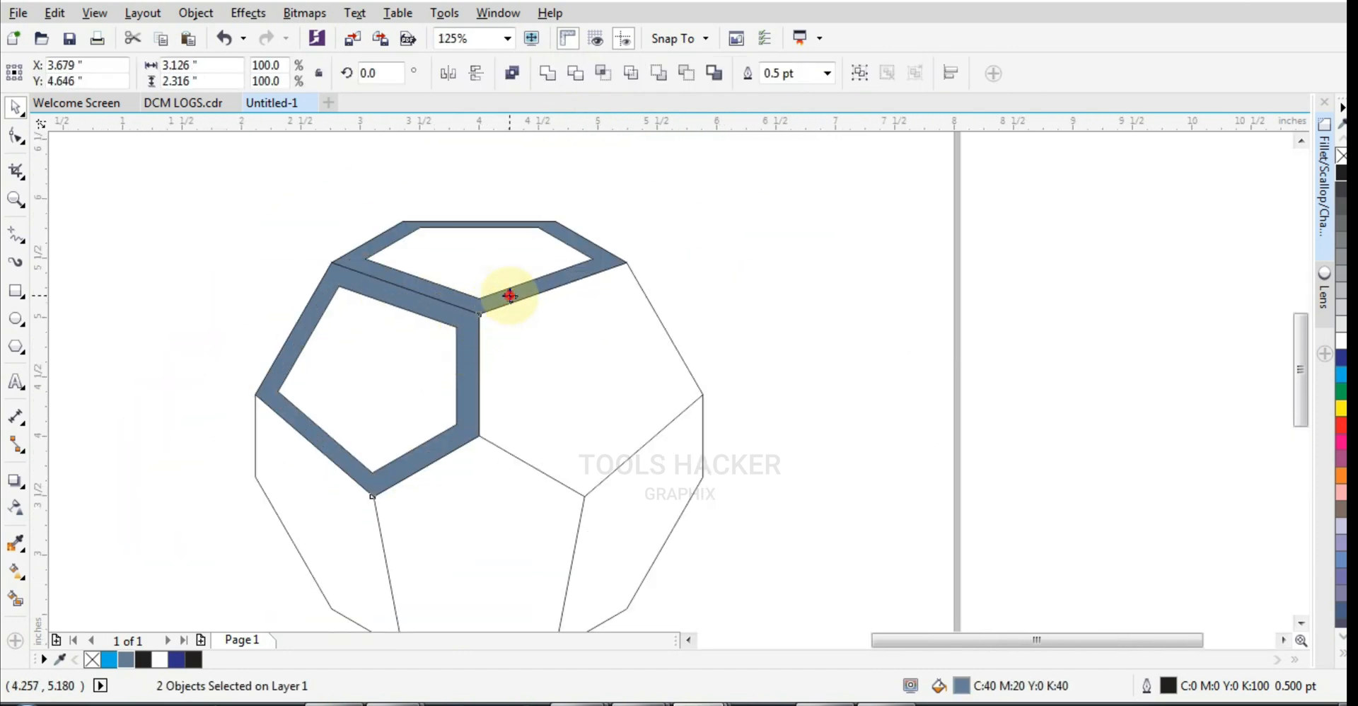
{"action": "left_click", "coordinate": [509, 296]}
{"action": "left_click_drag", "start_coordinate": [441, 358], "coordinate": [477, 436]}
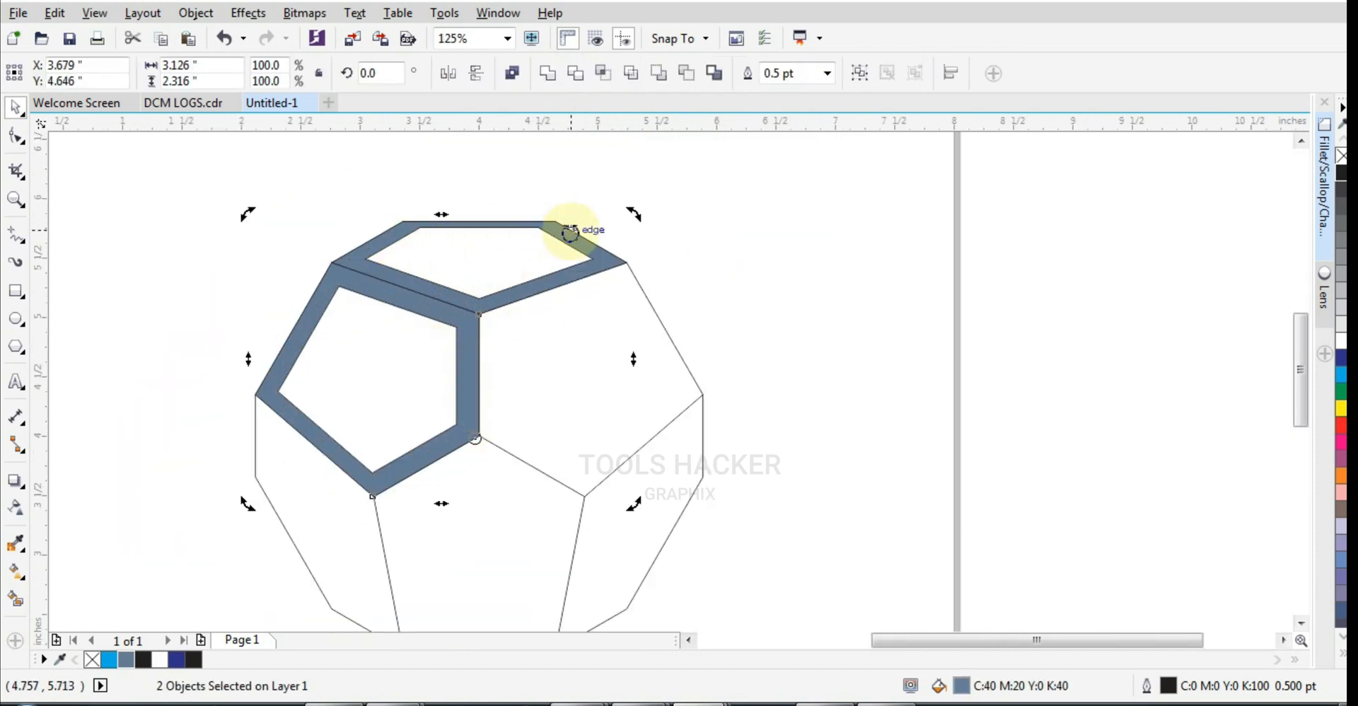
{"action": "mouse_move", "coordinate": [627, 219]}
{"action": "left_mouse_down"}
{"action": "mouse_move", "coordinate": [385, 307]}
{"action": "mouse_move", "coordinate": [524, 301]}
{"action": "left_mouse_up"}
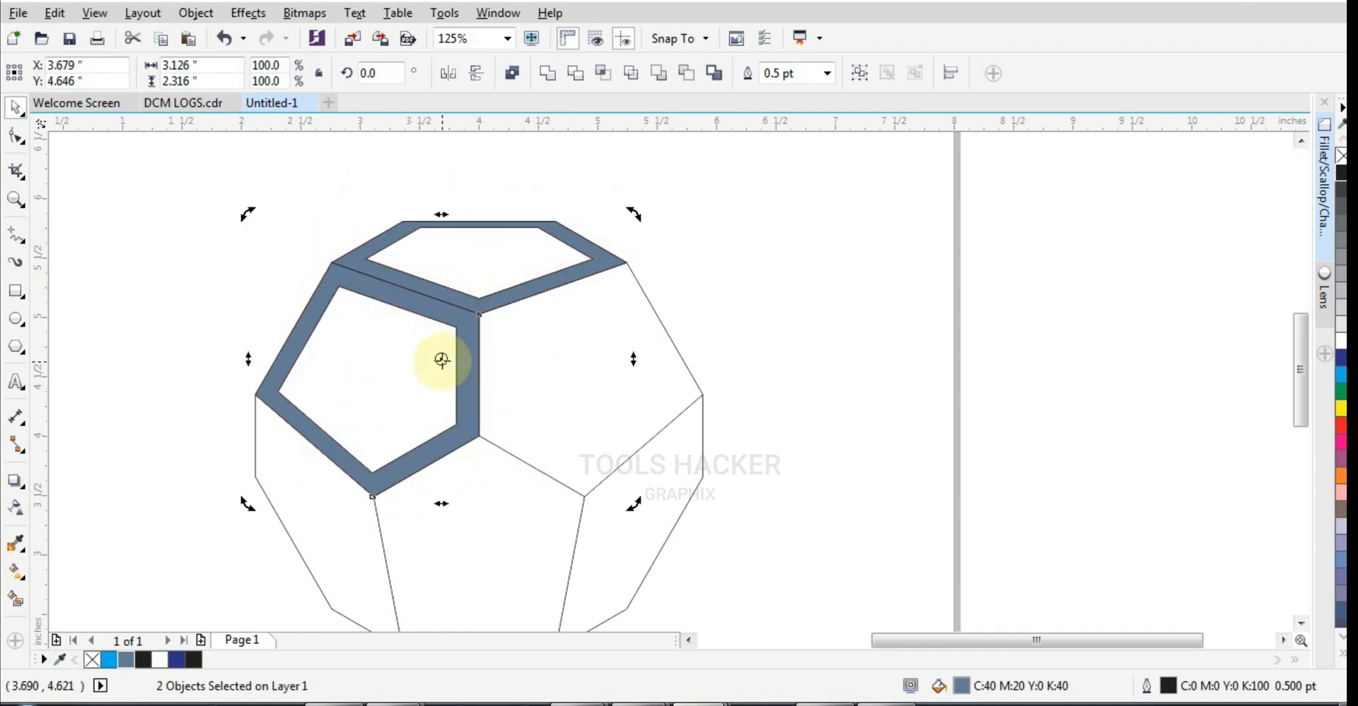
{"action": "left_click_drag", "start_coordinate": [441, 359], "coordinate": [479, 437]}
{"action": "left_click_drag", "start_coordinate": [633, 214], "coordinate": [401, 436]}
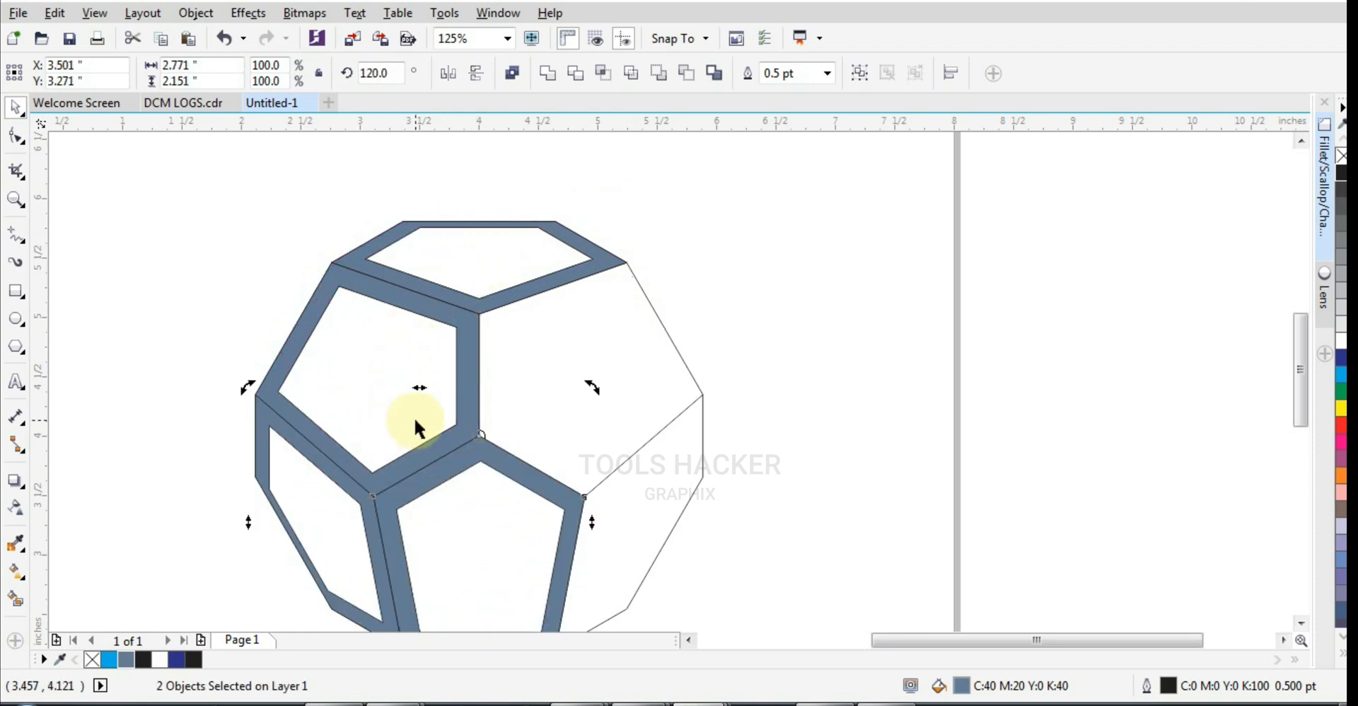
Recentre the copied frames' rotation point on the polygon's centre and rotate another copy onto the remaining right-hand faces
{"action": "left_click_drag", "start_coordinate": [246, 389], "coordinate": [369, 578]}
{"action": "key", "text": "ctrl+z"}
{"action": "left_click_drag", "start_coordinate": [419, 522], "coordinate": [480, 435]}
{"action": "left_click_drag", "start_coordinate": [249, 391], "coordinate": [511, 517]}
{"action": "scroll", "coordinate": [511, 516], "scroll_direction": "down", "scroll_amount": 2}
{"action": "left_click", "coordinate": [634, 459]}
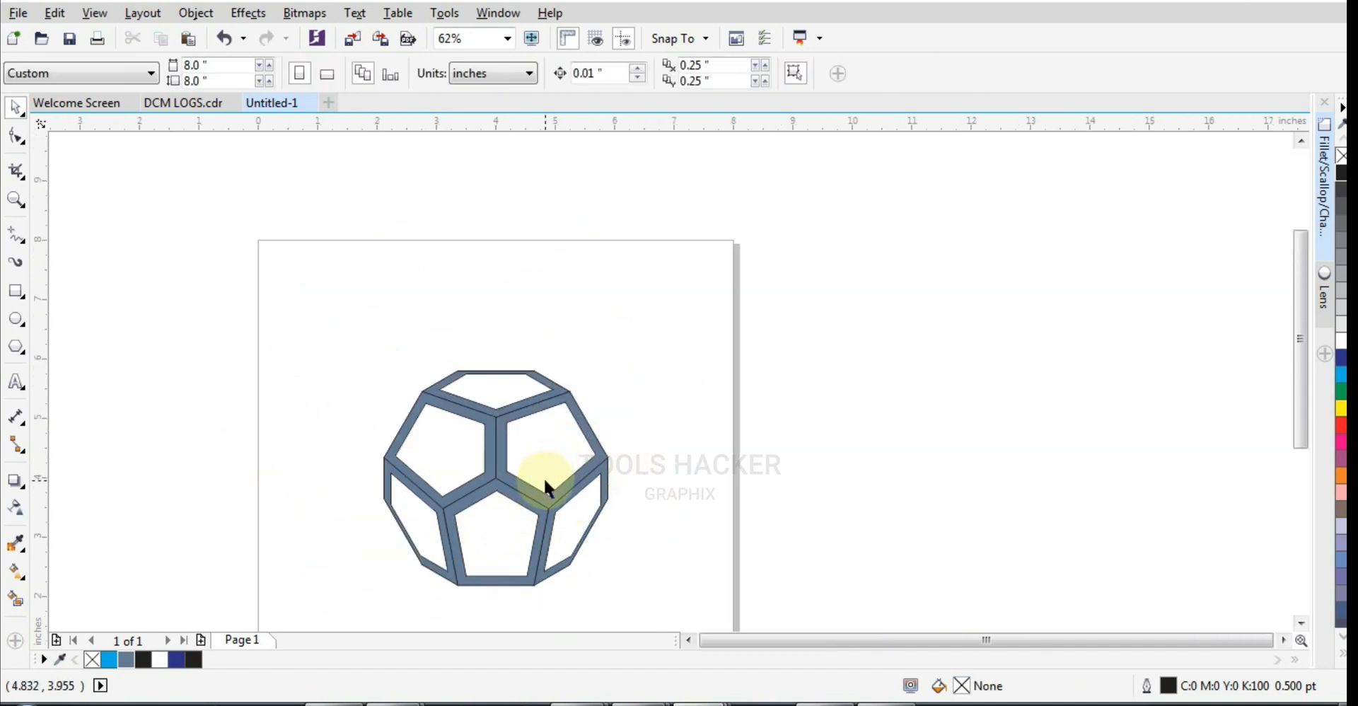
Select all the objects of the ball design and remove their outlines
{"action": "scroll", "coordinate": [530, 486], "scroll_direction": "down", "scroll_amount": 1}
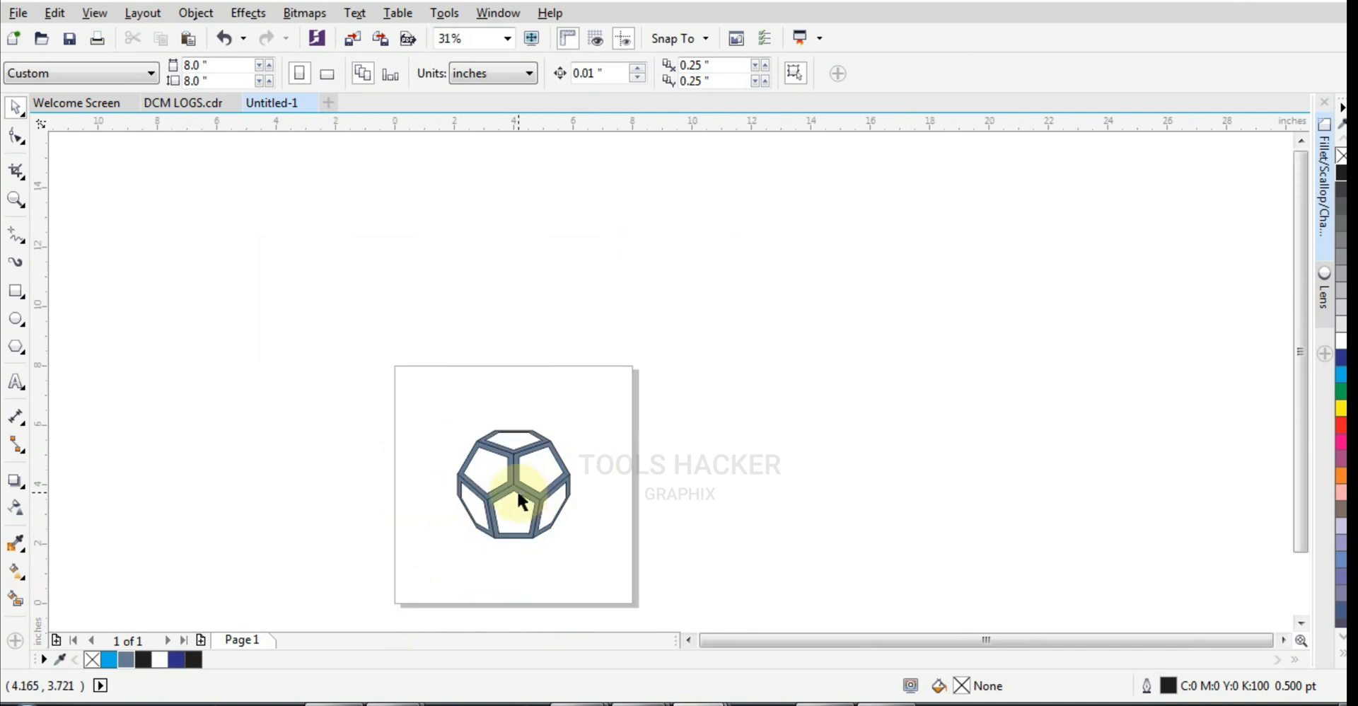
{"action": "scroll", "coordinate": [516, 489], "scroll_direction": "up", "scroll_amount": 1}
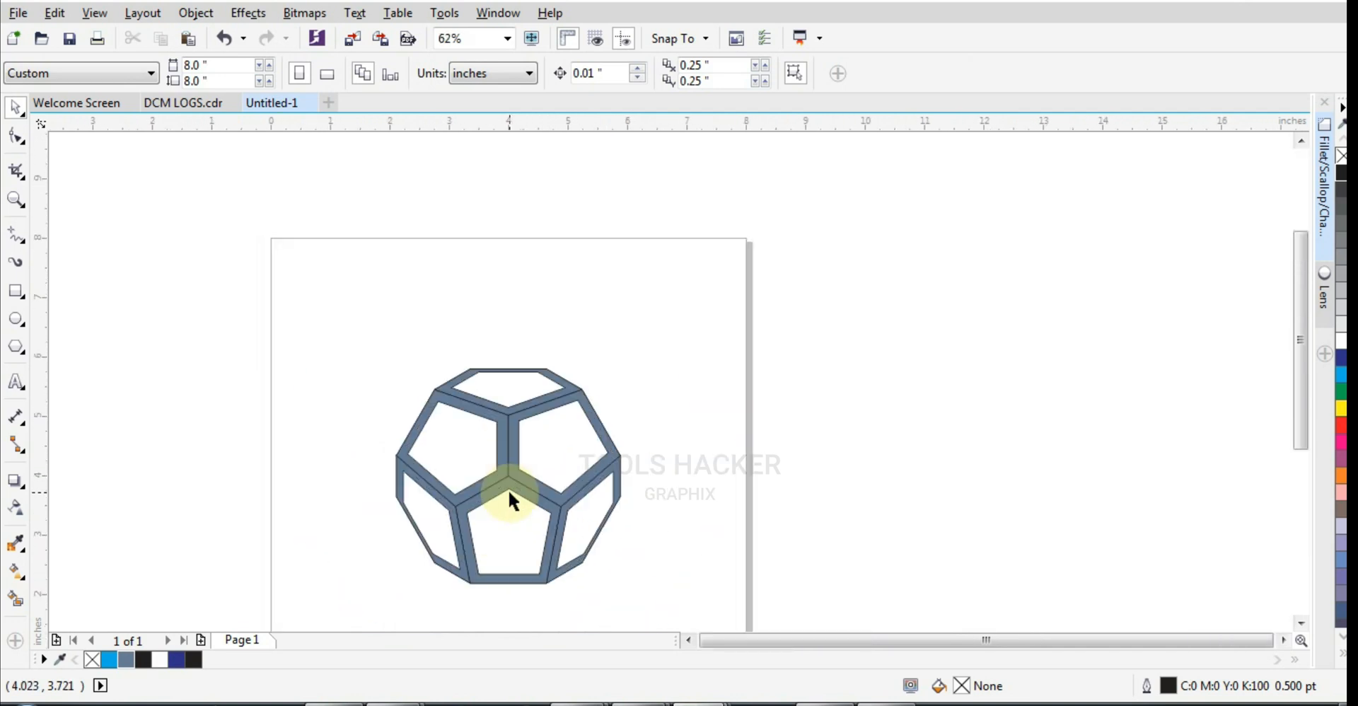
{"action": "scroll", "coordinate": [496, 465], "scroll_direction": "up", "scroll_amount": 1}
{"action": "scroll", "coordinate": [380, 464], "scroll_direction": "down", "scroll_amount": 1}
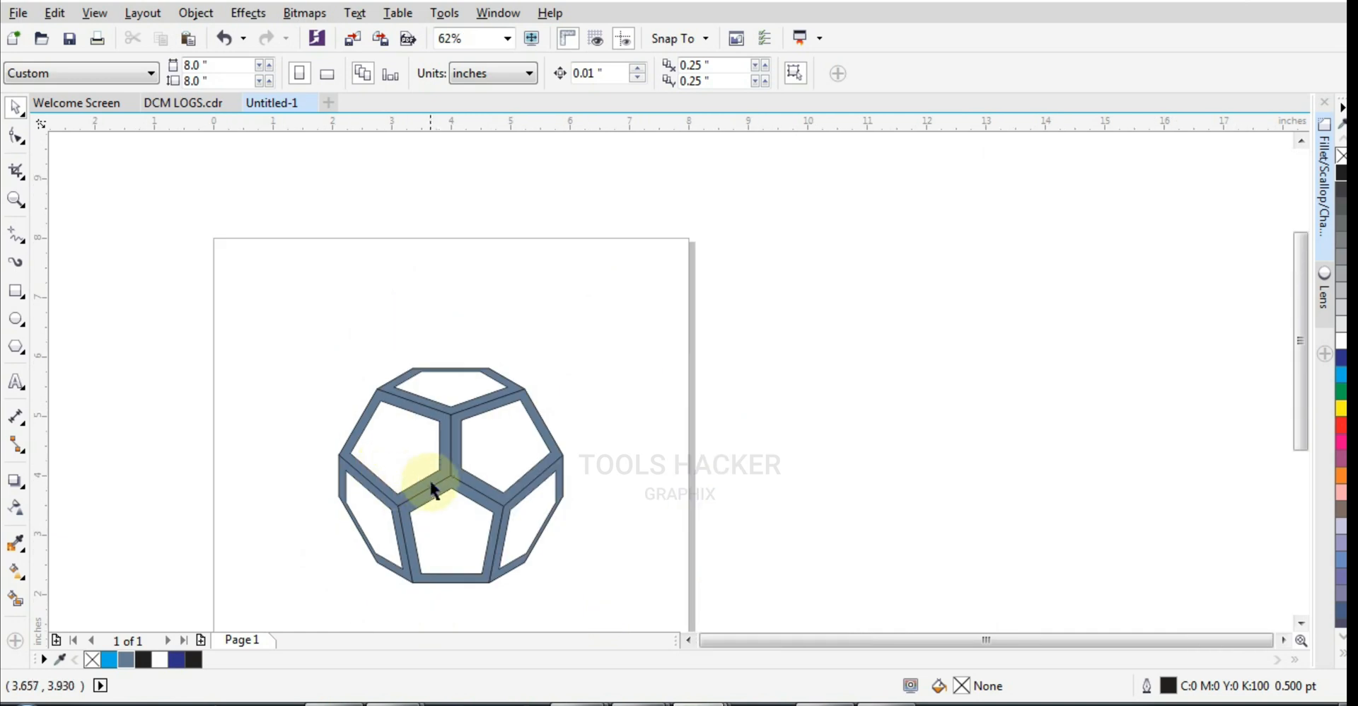
{"action": "left_click_drag", "start_coordinate": [690, 315], "coordinate": [304, 628]}
{"action": "right_click", "coordinate": [1341, 155]}
{"action": "left_click", "coordinate": [908, 318]}
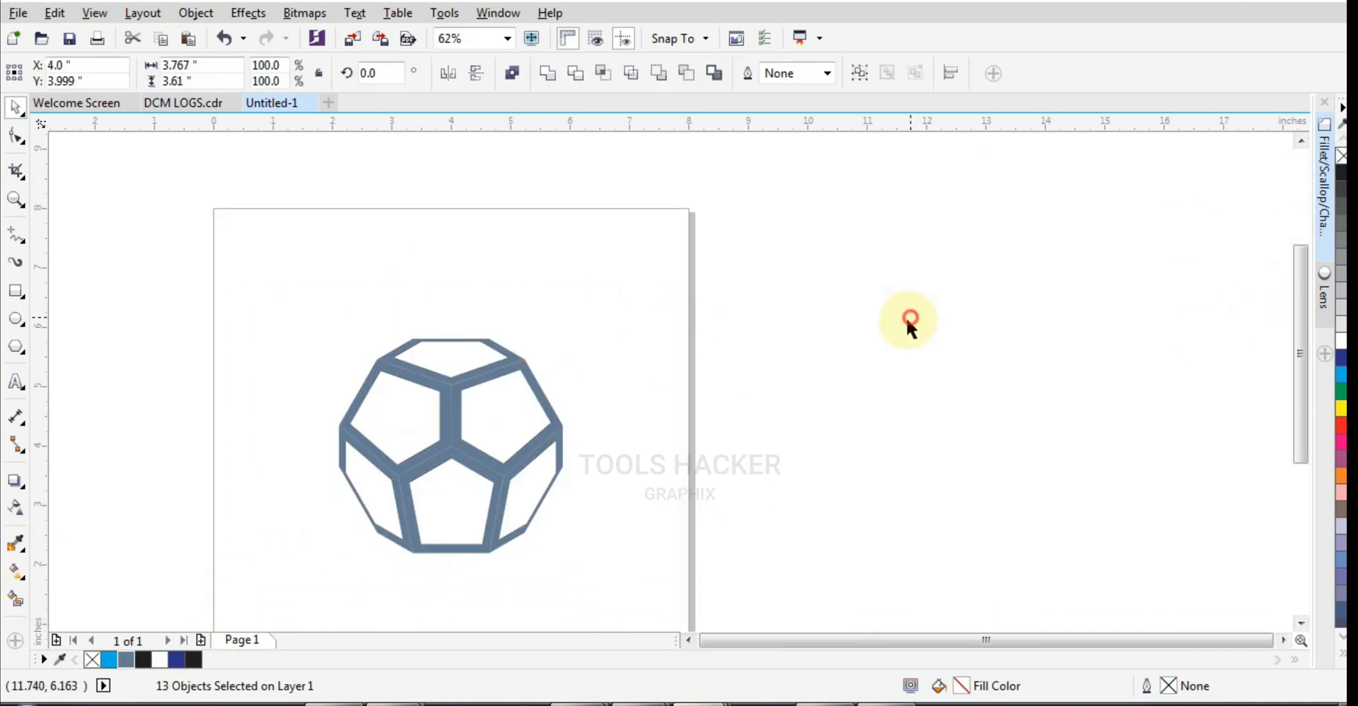
Fill the bottom central pentagonal frame with black C0 M0 Y0 K100
{"action": "left_click", "coordinate": [453, 465]}
{"action": "right_click", "coordinate": [1340, 171]}
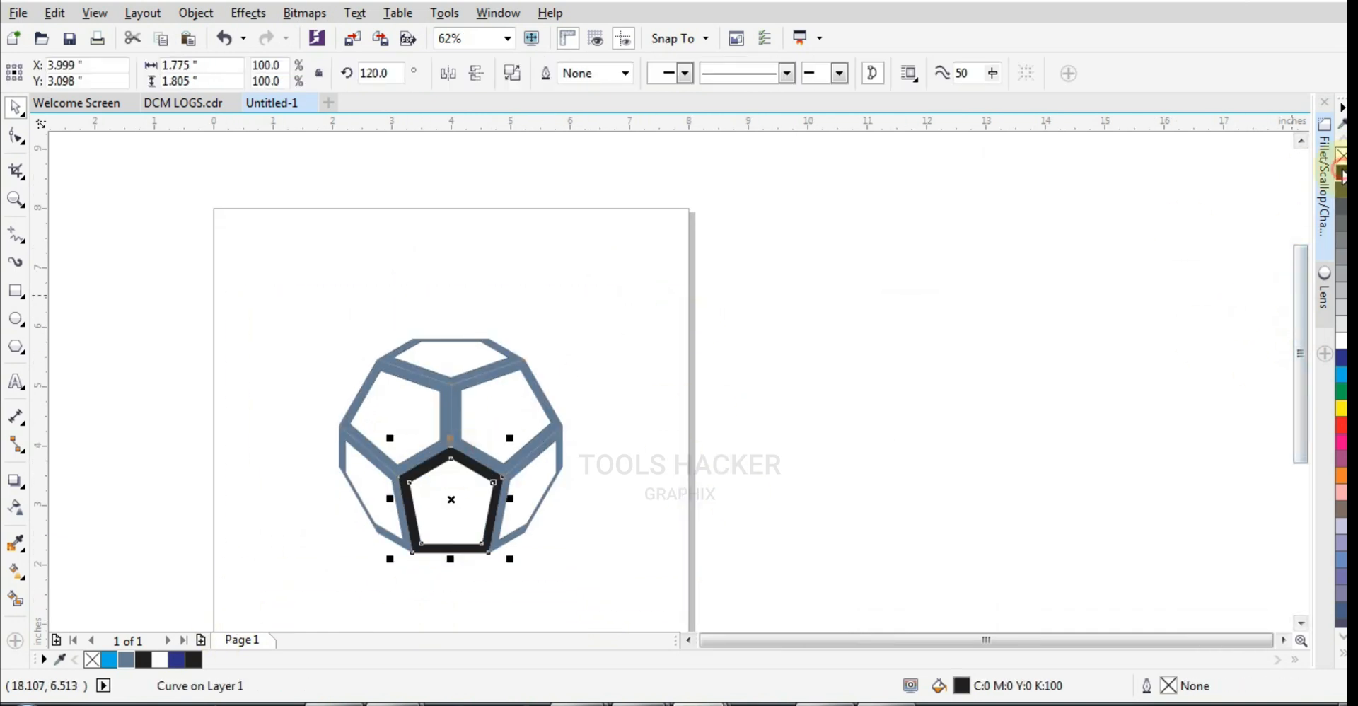
Fill the ball's lower right side frame with 40% black and repeat the same fill on the lower left side frame
{"action": "key", "text": "Escape"}
{"action": "left_click", "coordinate": [527, 466]}
{"action": "scroll", "coordinate": [527, 467], "scroll_direction": "up", "scroll_amount": 2}
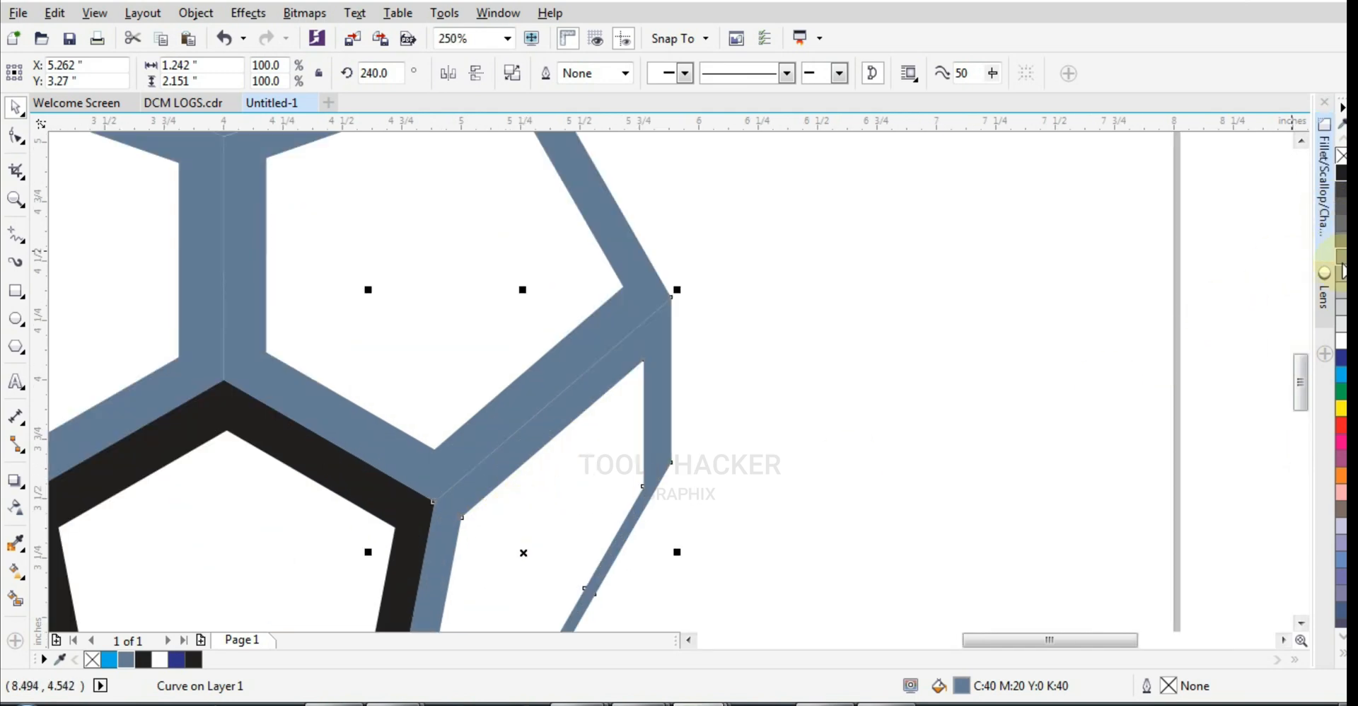
{"action": "left_click", "coordinate": [1340, 290]}
{"action": "scroll", "coordinate": [812, 412], "scroll_direction": "down", "scroll_amount": 2}
{"action": "left_click", "coordinate": [1341, 275]}
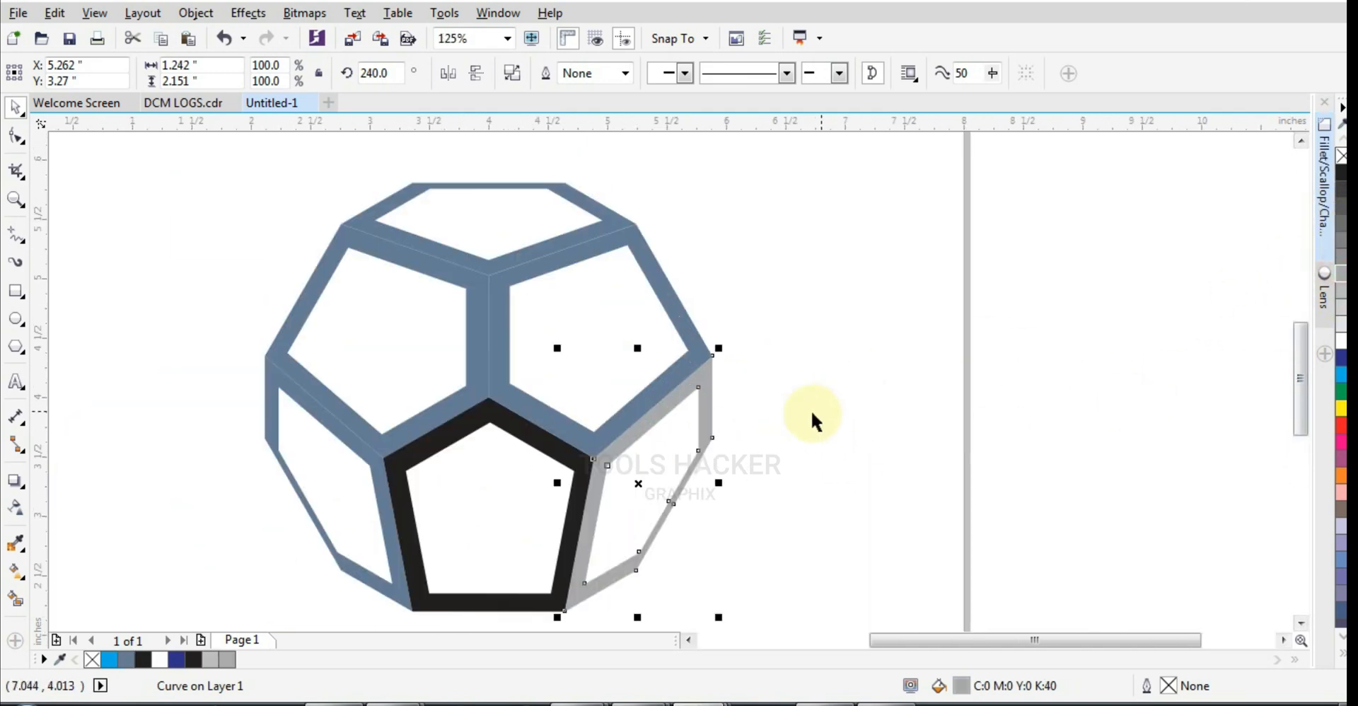
{"action": "scroll", "coordinate": [813, 417], "scroll_direction": "up", "scroll_amount": 1}
{"action": "left_click", "coordinate": [368, 450]}
{"action": "key", "text": "ctrl+r"}
{"action": "scroll", "coordinate": [508, 504], "scroll_direction": "down", "scroll_amount": 1}
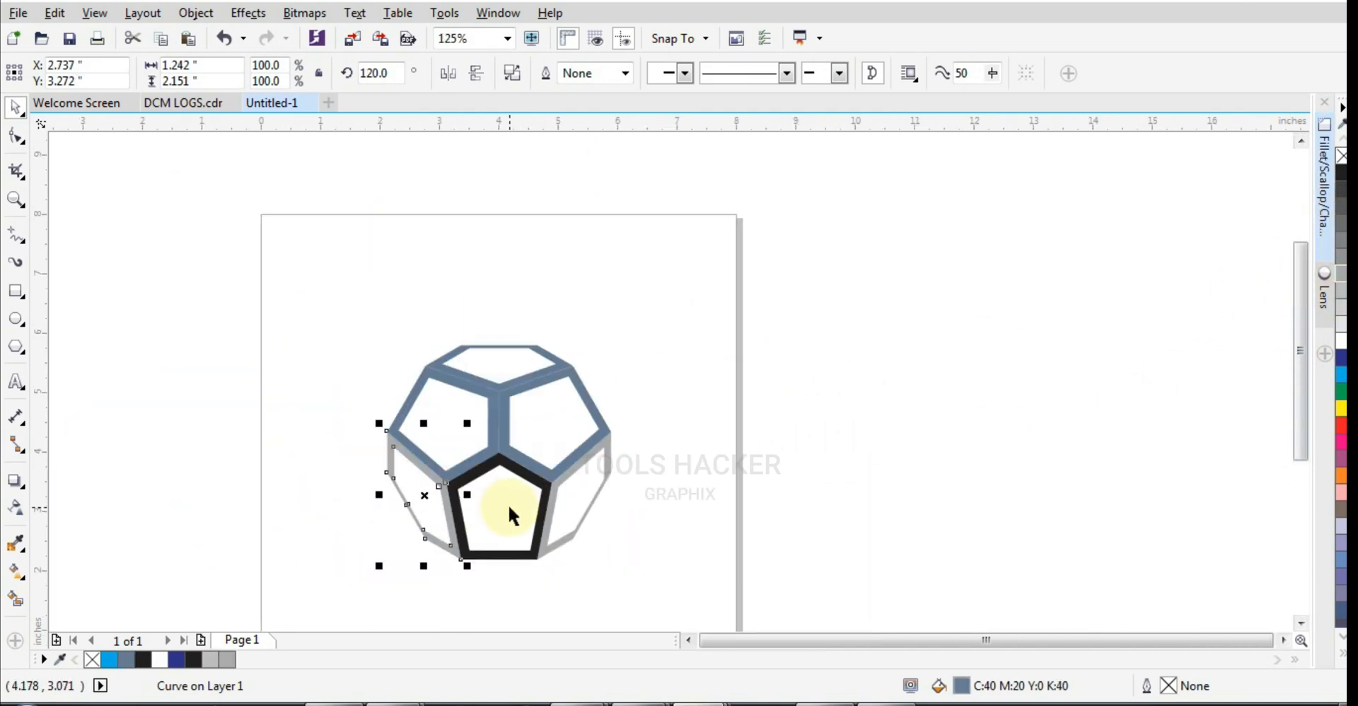
Fill the upper left pentagonal frame with 30% black and repeat the fill on the upper right pentagonal frame
{"action": "scroll", "coordinate": [495, 425], "scroll_direction": "up", "scroll_amount": 1}
{"action": "left_click", "coordinate": [497, 431]}
{"action": "left_click", "coordinate": [1341, 290]}
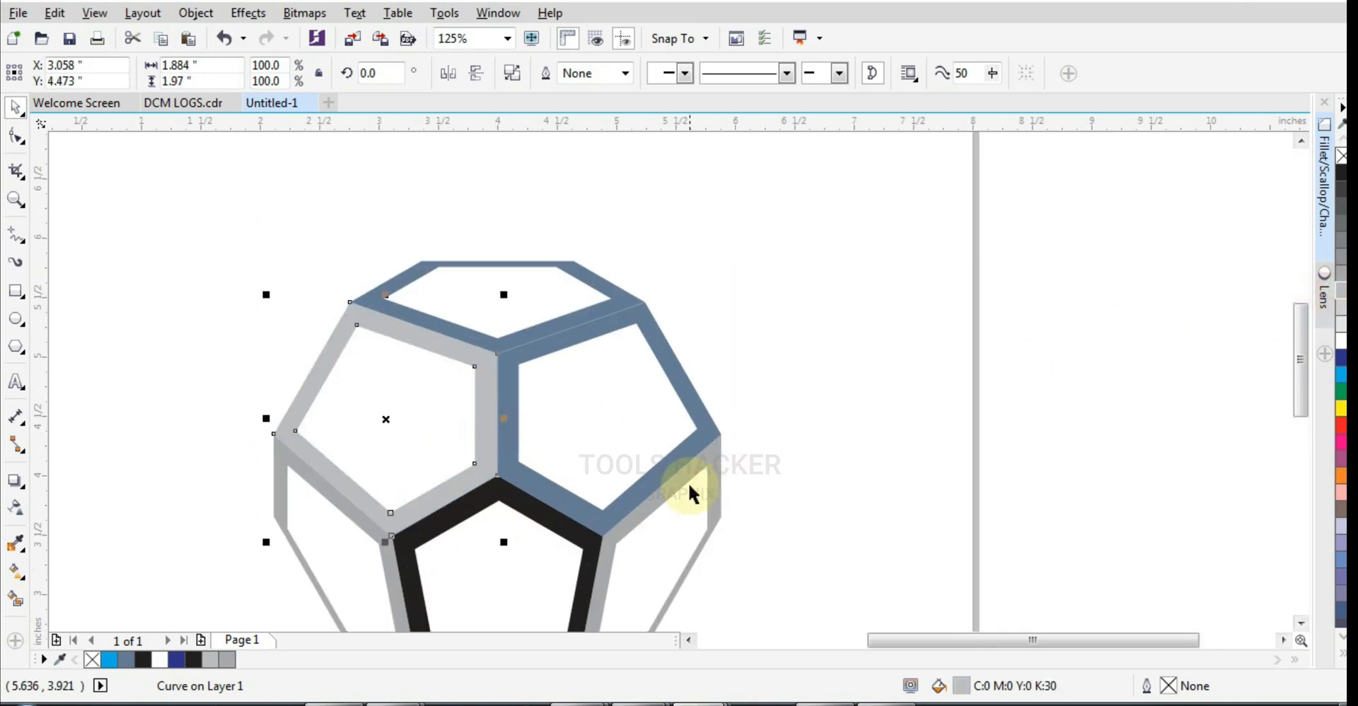
{"action": "left_click", "coordinate": [569, 515]}
{"action": "key", "text": "ctrl+r"}
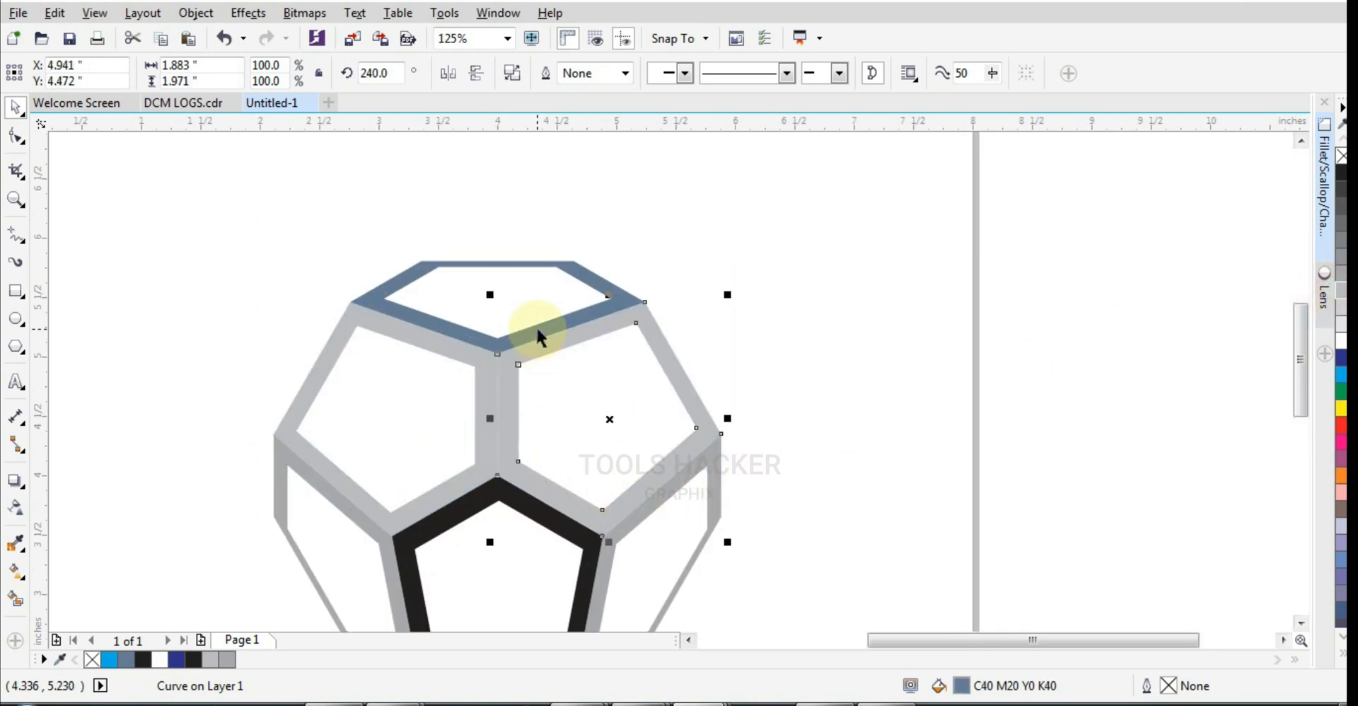
Fill the ball's topmost frame with 10% black and deselect it
{"action": "left_click", "coordinate": [536, 325]}
{"action": "left_click", "coordinate": [1341, 329]}
{"action": "left_click", "coordinate": [795, 384]}
{"action": "scroll", "coordinate": [587, 387], "scroll_direction": "down", "scroll_amount": 1}
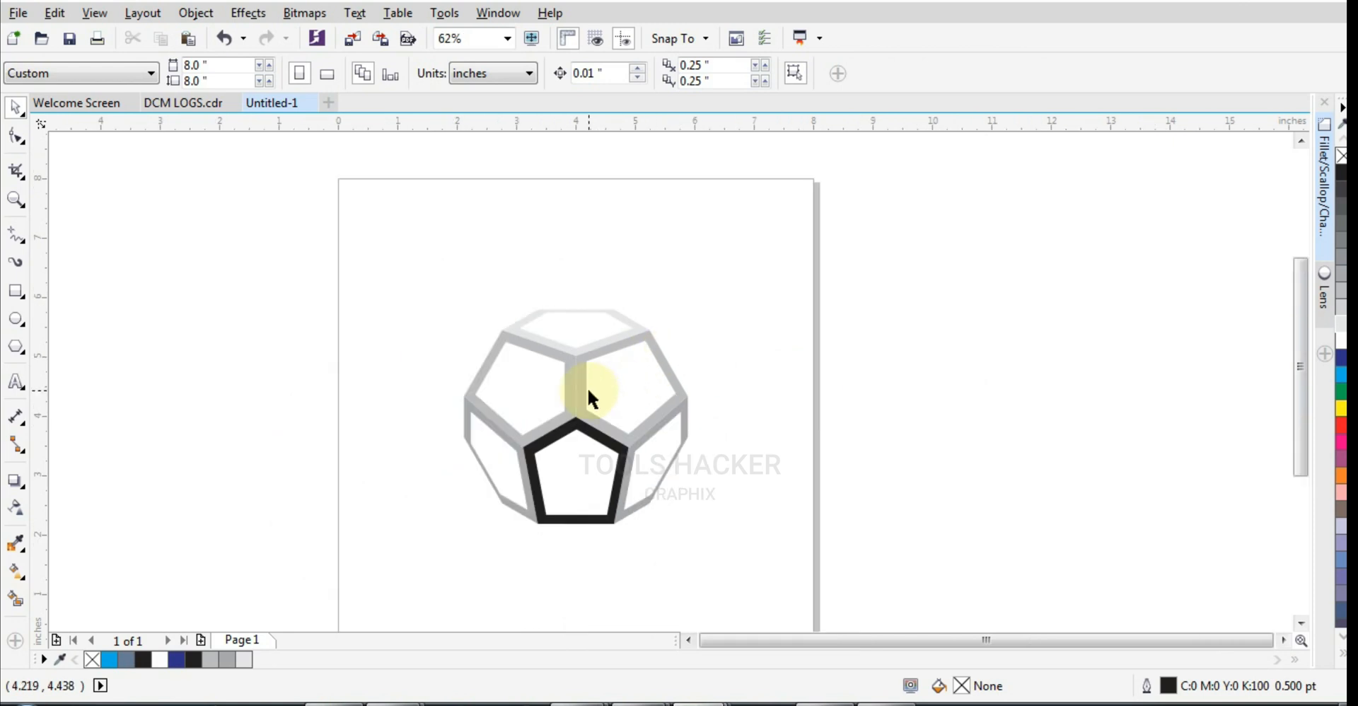
Group all the objects of the ball and place a vertically mirrored copy of the group behind it
{"action": "left_click_drag", "start_coordinate": [741, 273], "coordinate": [433, 553]}
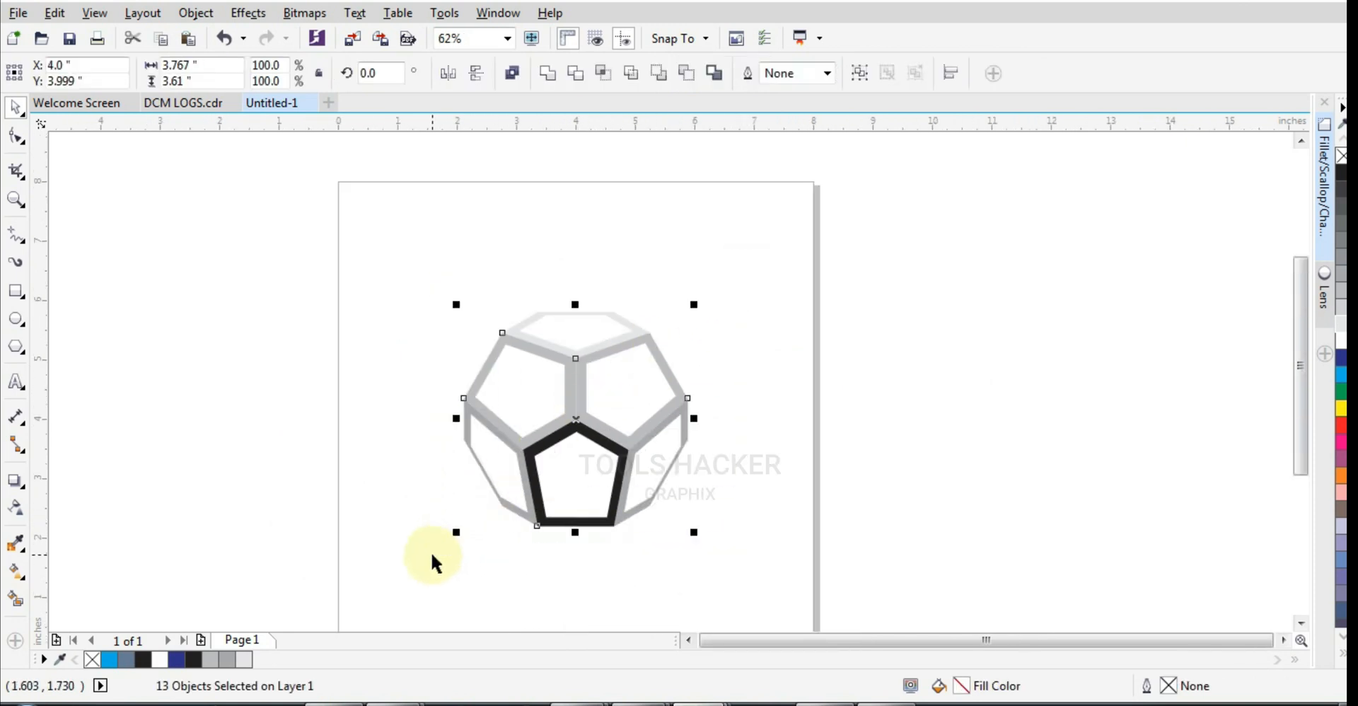
{"action": "scroll", "coordinate": [647, 422], "scroll_direction": "up", "scroll_amount": 1}
{"action": "key", "text": "ctrl+g"}
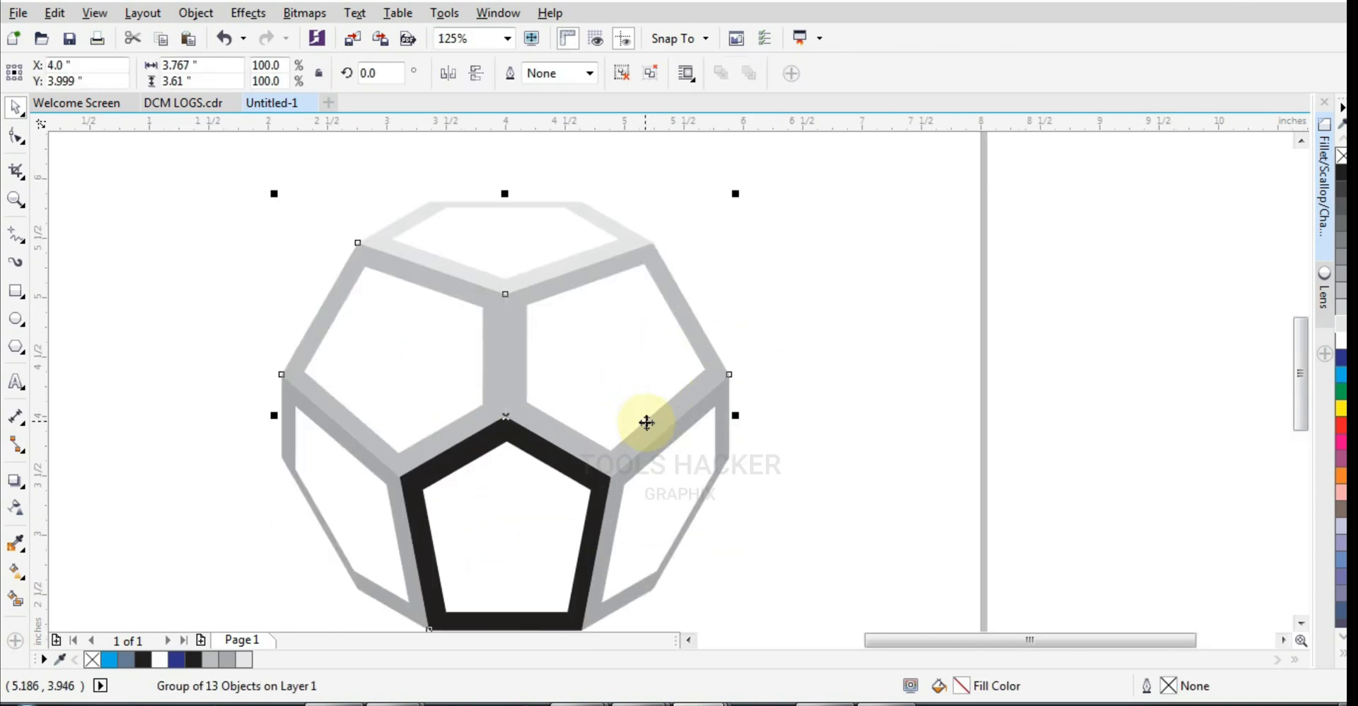
{"action": "left_click", "coordinate": [476, 74]}
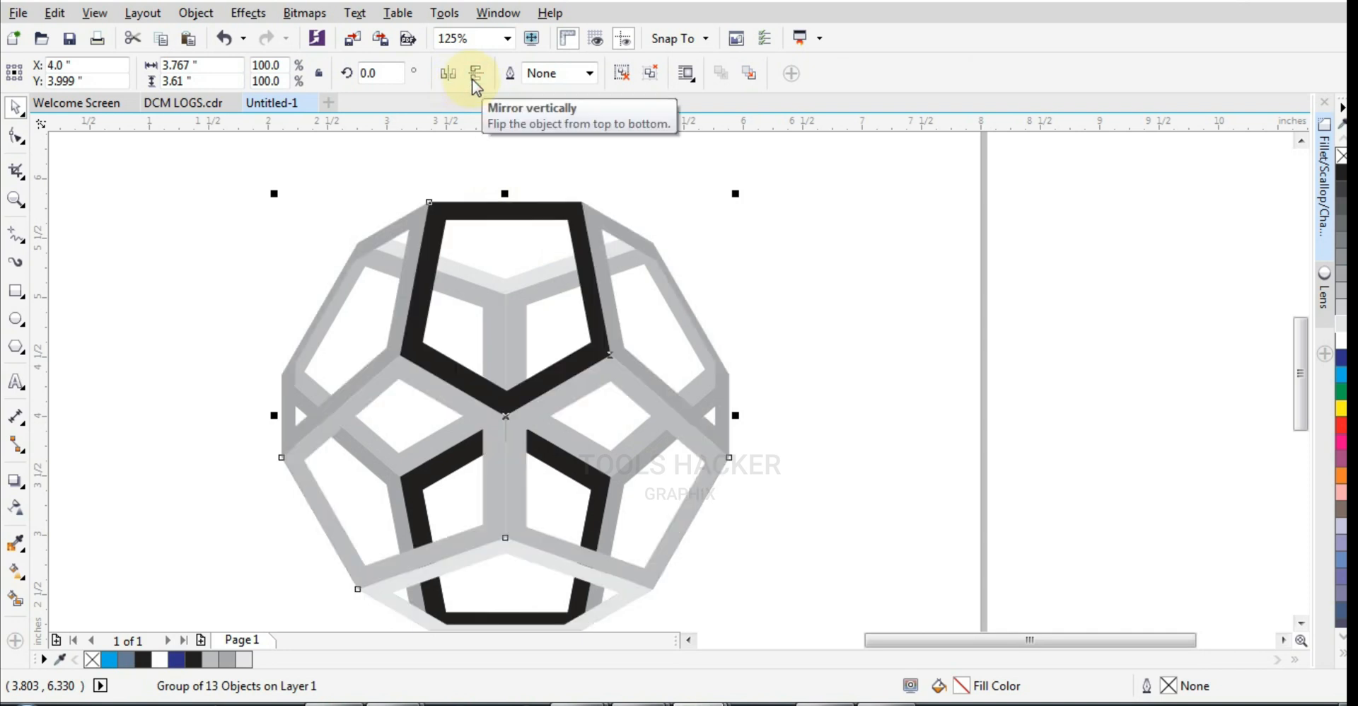
{"action": "left_click", "coordinate": [470, 80]}
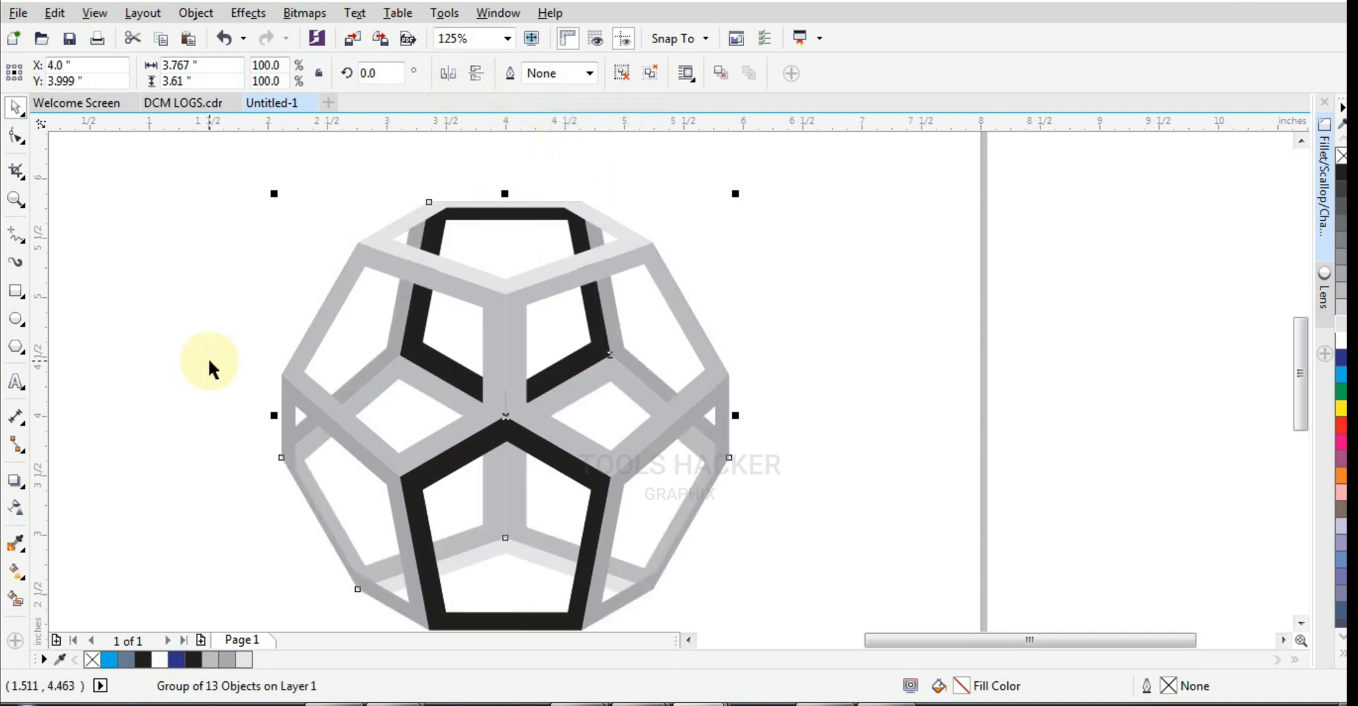
Try to select the black pentagonal frame inside the mirrored rear group
{"action": "left_click", "coordinate": [847, 346]}
{"action": "left_click", "coordinate": [437, 360], "text": "ctrl"}
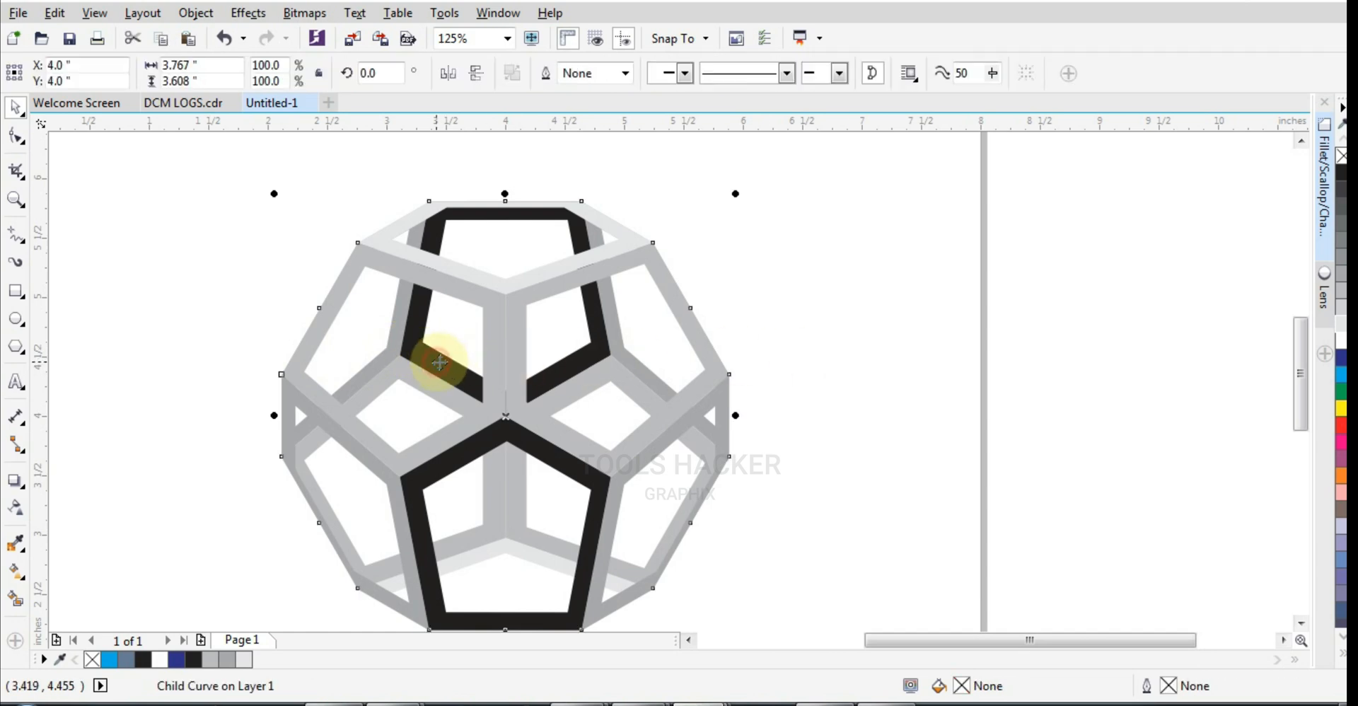
{"action": "left_click", "coordinate": [439, 236], "text": "ctrl"}
{"action": "left_click", "coordinate": [446, 233], "text": "ctrl"}
{"action": "left_click", "coordinate": [445, 233], "text": "ctrl"}
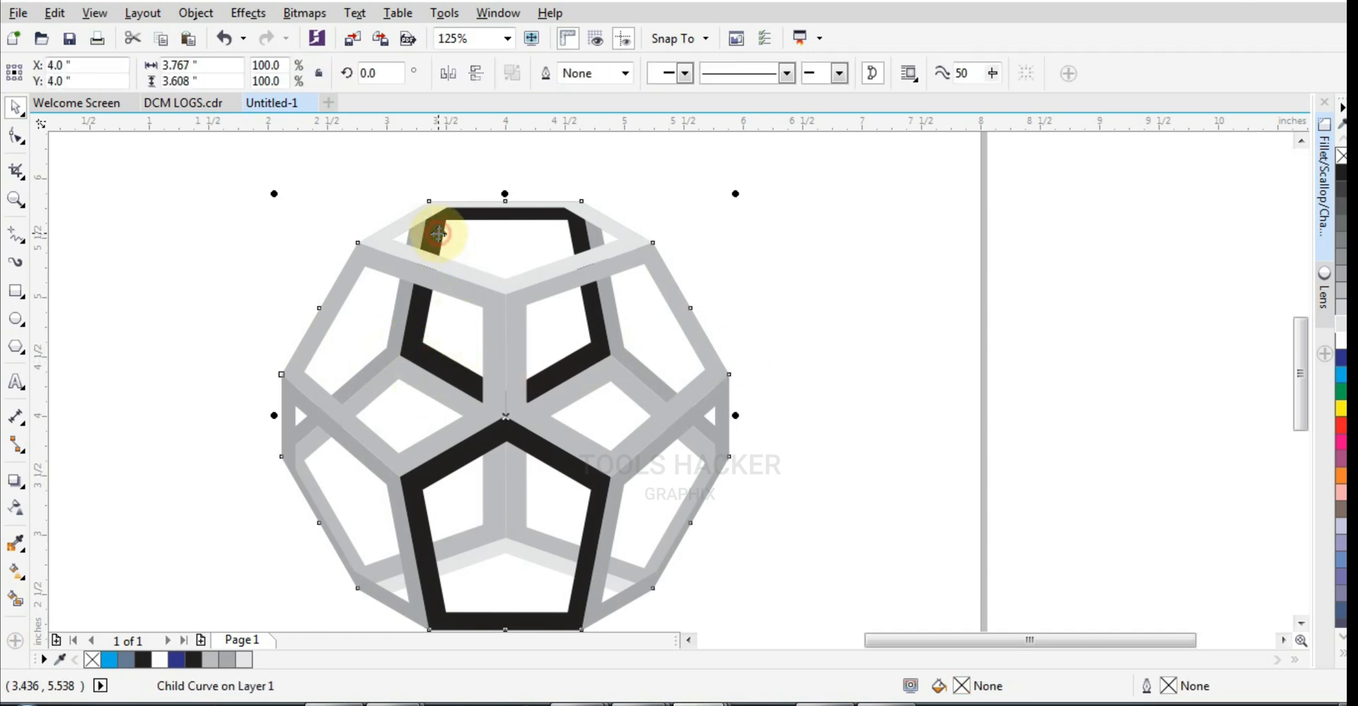
{"action": "left_click", "coordinate": [447, 230], "text": "ctrl"}
Select the upright ball group and send it behind the mirrored copy
{"action": "left_click", "coordinate": [458, 223]}
{"action": "left_click", "coordinate": [587, 236]}
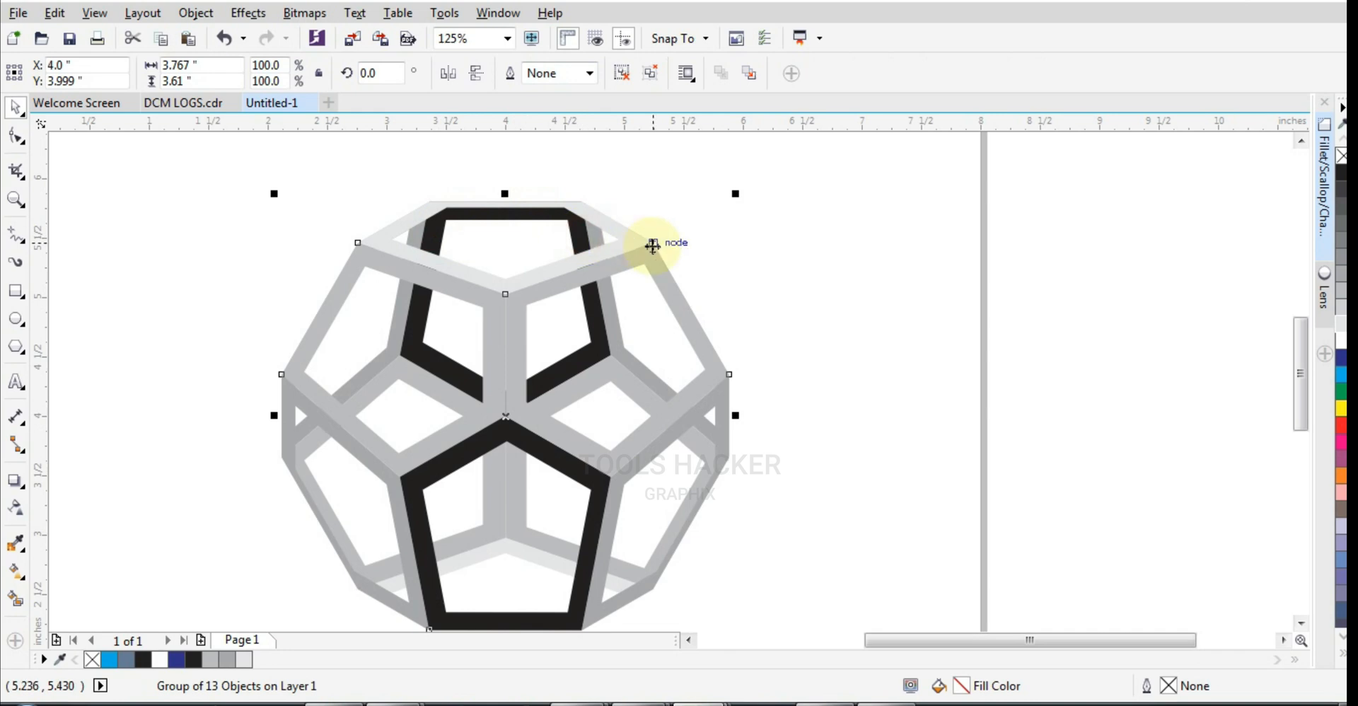
{"action": "key", "text": "Delete"}
{"action": "key", "text": "ctrl+z"}
{"action": "key", "text": "shift+Page_Down"}
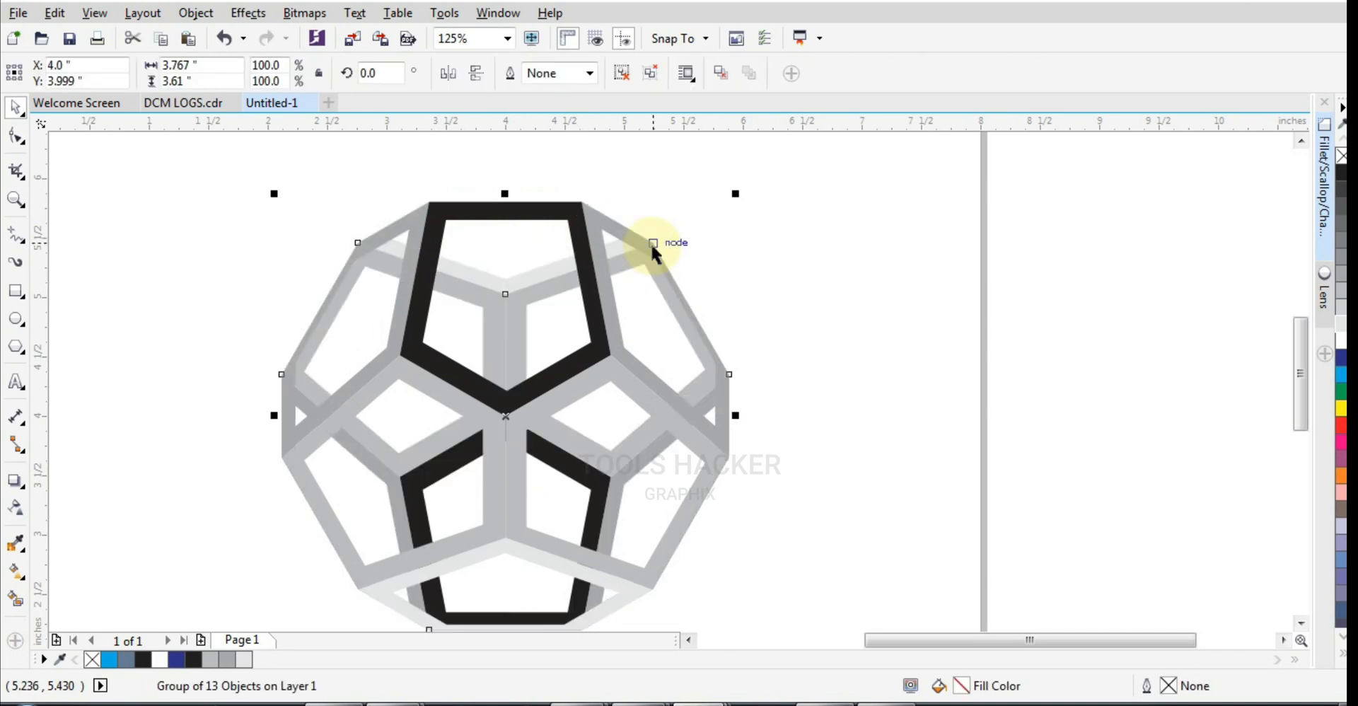
Fill the black pentagonal frame inside the mirrored group with 40% black
{"action": "left_click", "coordinate": [724, 257]}
{"action": "left_click", "coordinate": [590, 285], "text": "ctrl"}
{"action": "left_click", "coordinate": [1340, 283]}
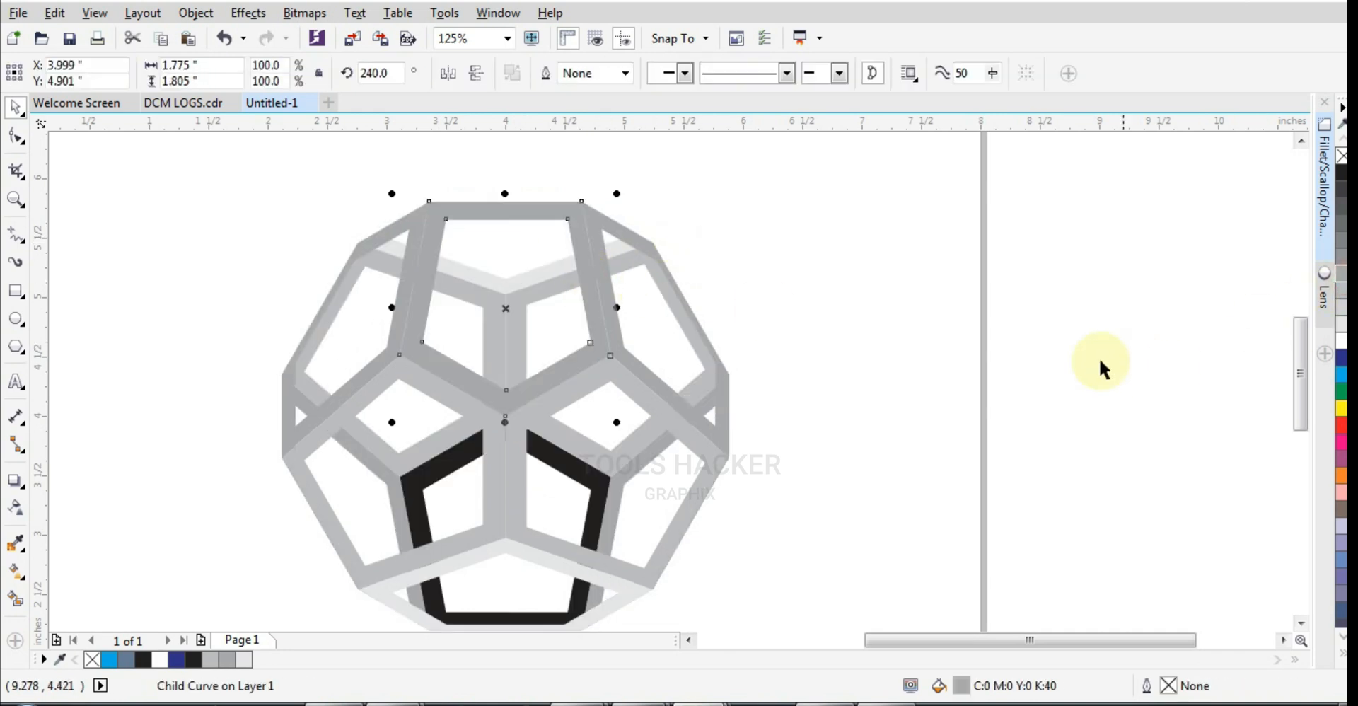
Fill the mirrored group's upper right and upper left side frames with 20% black
{"action": "left_click", "coordinate": [649, 368], "text": "ctrl"}
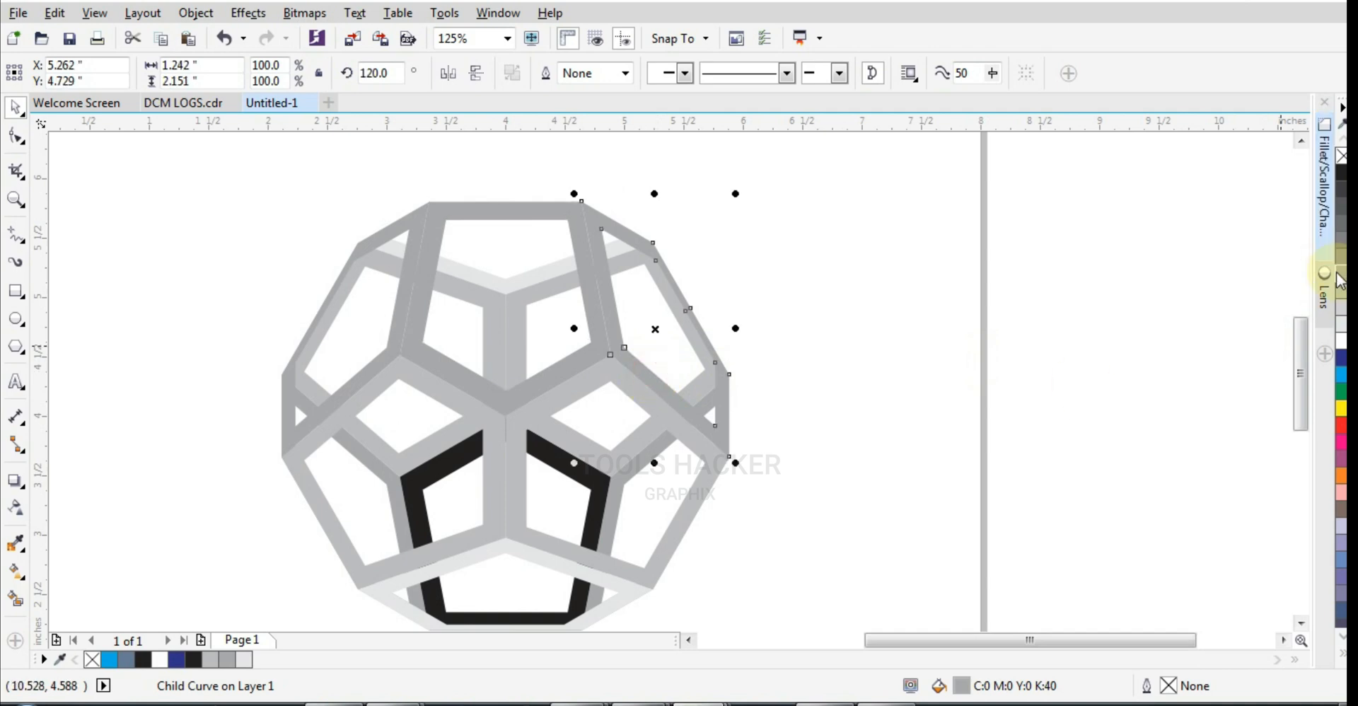
{"action": "left_click", "coordinate": [1341, 307]}
{"action": "left_click", "coordinate": [399, 338], "text": "ctrl"}
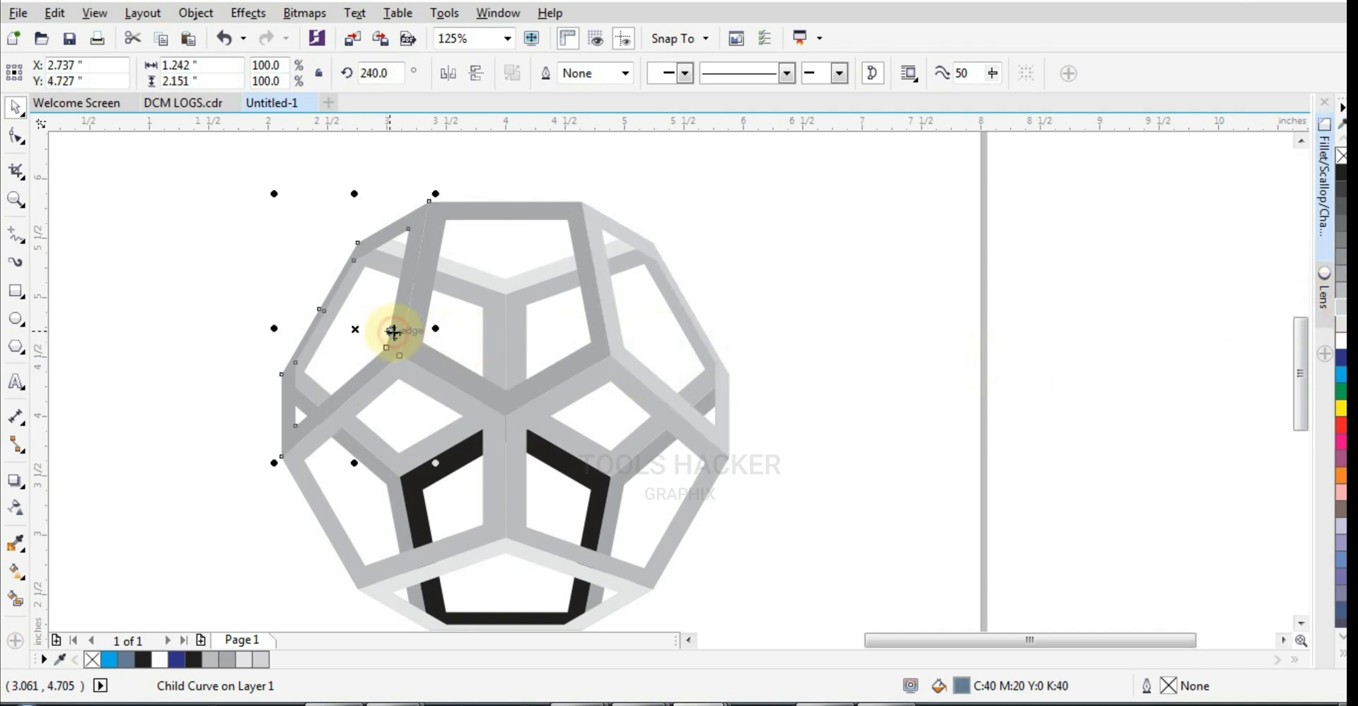
{"action": "left_click", "coordinate": [1341, 307]}
{"action": "left_click", "coordinate": [814, 357]}
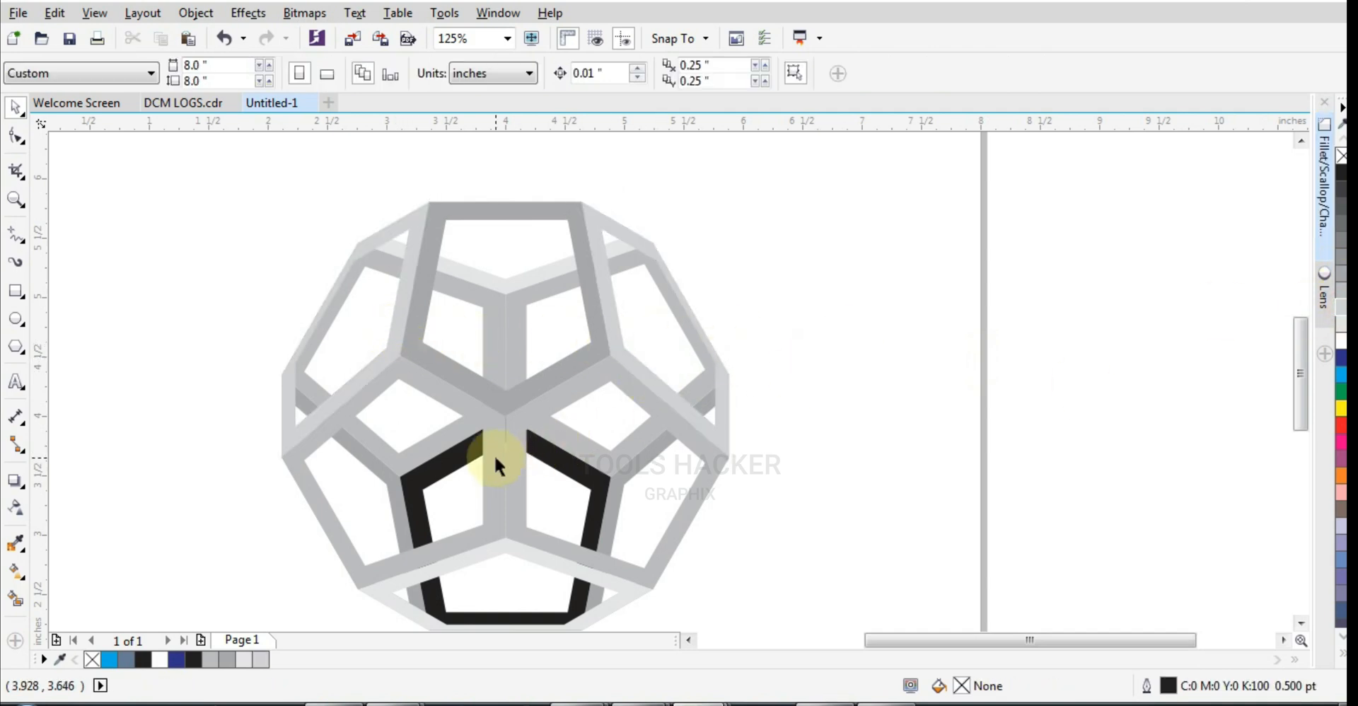
Fill the mirrored group's two lower pentagonal frames with 10% black
{"action": "left_click", "coordinate": [496, 467], "text": "ctrl"}
{"action": "left_click", "coordinate": [1342, 336]}
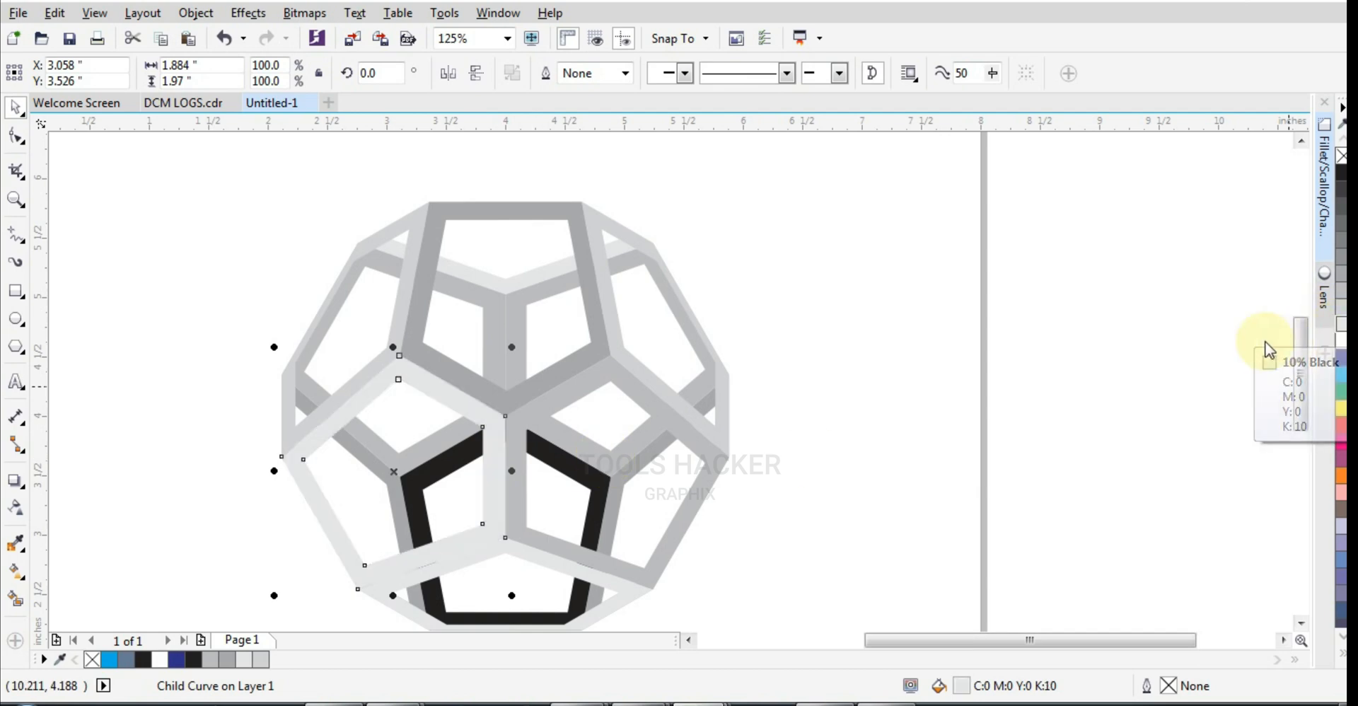
{"action": "left_click", "coordinate": [647, 411], "text": "ctrl"}
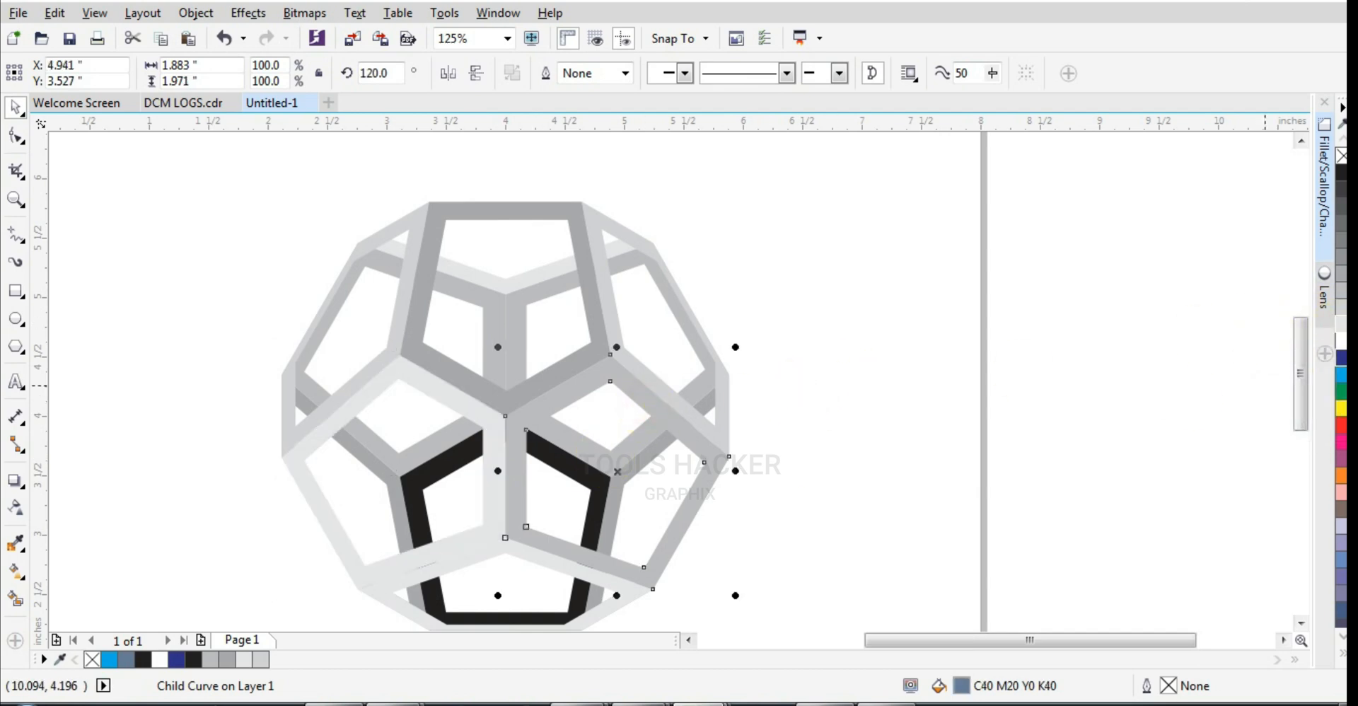
{"action": "left_click", "coordinate": [1341, 336]}
Send the recoloured mirrored group to the back, behind the upright ball, and deselect it
{"action": "left_click", "coordinate": [621, 381]}
{"action": "key", "text": "shift+Page_Down"}
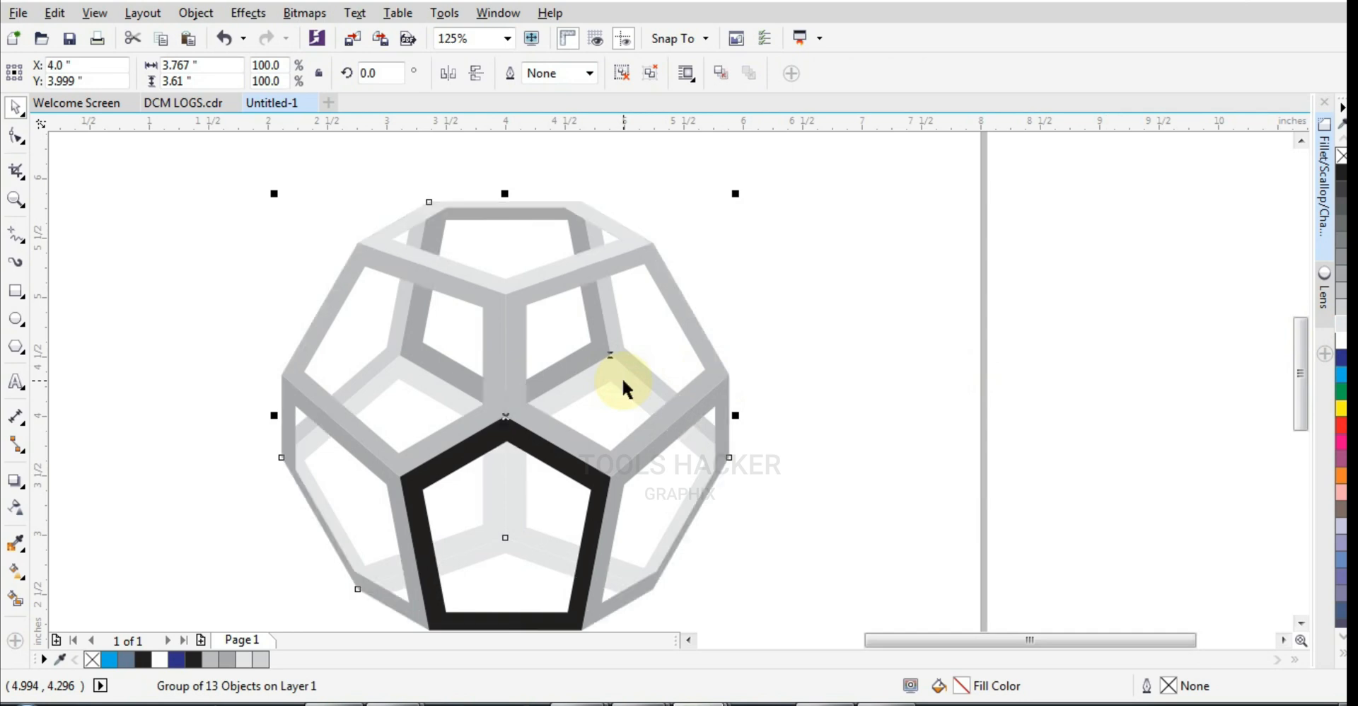
{"action": "left_click", "coordinate": [875, 375]}
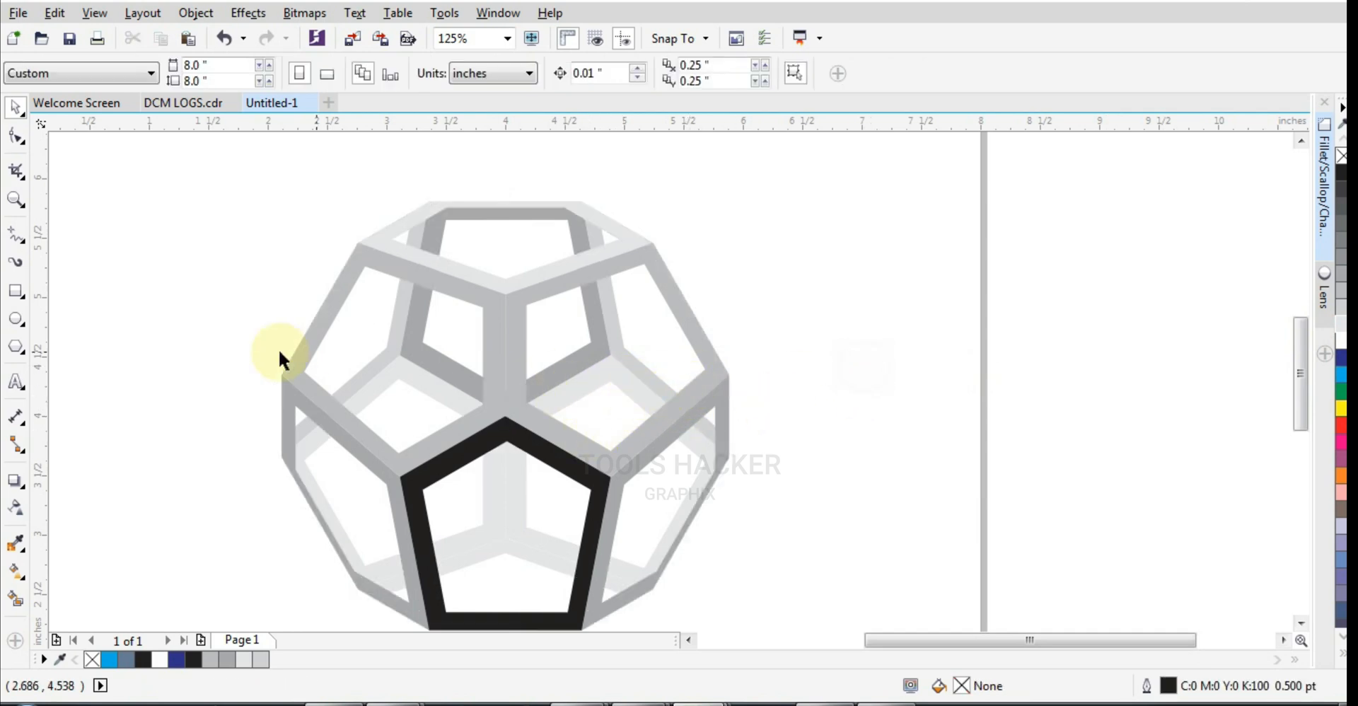
Recolour the front black pentagonal frame of the upright ball with 80% black
{"action": "scroll", "coordinate": [558, 247], "scroll_direction": "down", "scroll_amount": 2}
{"action": "scroll", "coordinate": [549, 263], "scroll_direction": "up", "scroll_amount": 1}
{"action": "left_click_drag", "start_coordinate": [706, 175], "coordinate": [401, 429]}
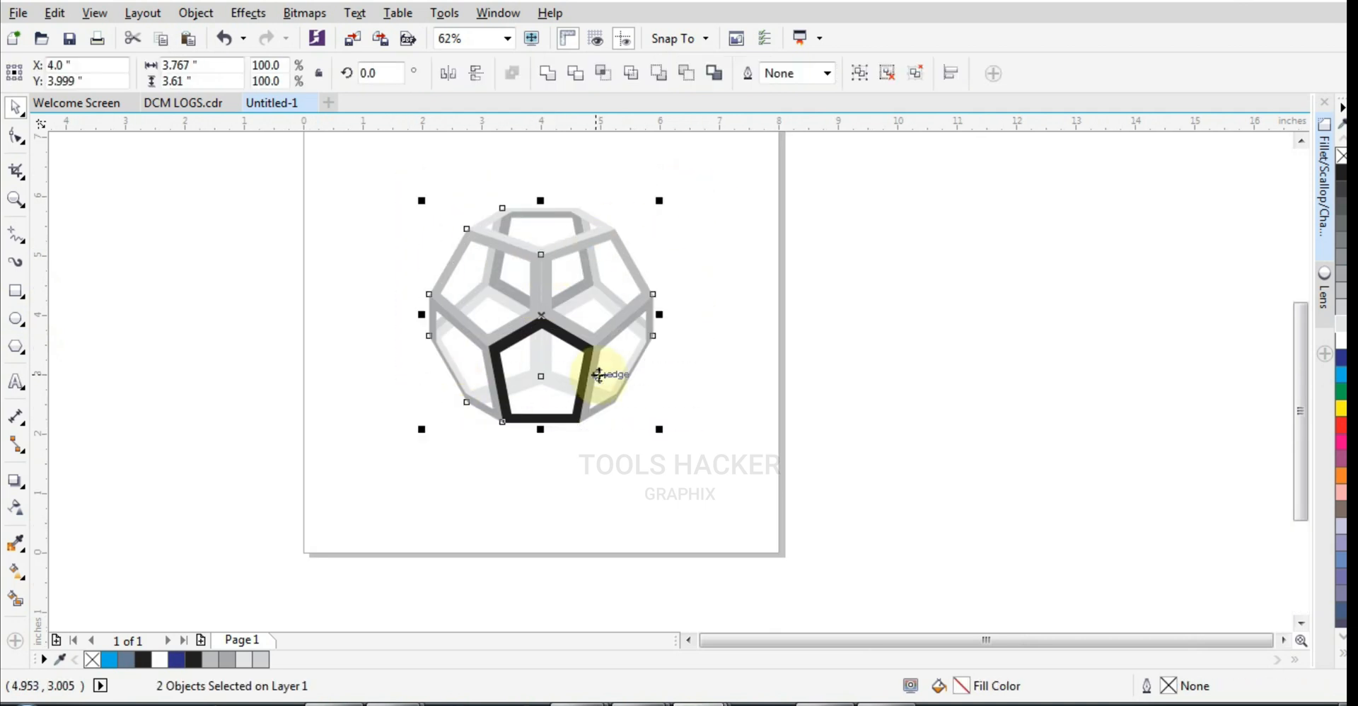
{"action": "scroll", "coordinate": [598, 376], "scroll_direction": "up", "scroll_amount": 1}
{"action": "left_click", "coordinate": [703, 371]}
{"action": "left_click", "coordinate": [595, 345]}
{"action": "left_click", "coordinate": [1341, 241]}
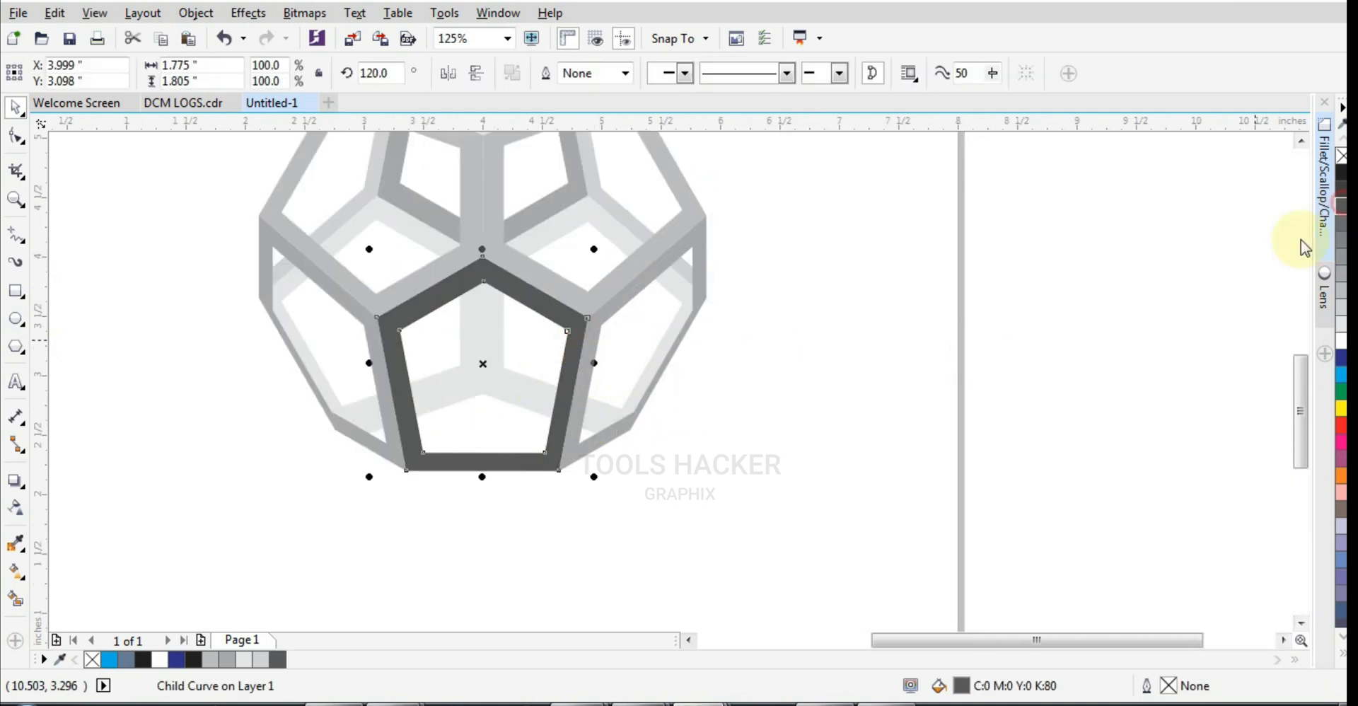
{"action": "scroll", "coordinate": [778, 397], "scroll_direction": "down", "scroll_amount": 2}
{"action": "left_click", "coordinate": [778, 396]}
{"action": "scroll", "coordinate": [691, 386], "scroll_direction": "up", "scroll_amount": 2}
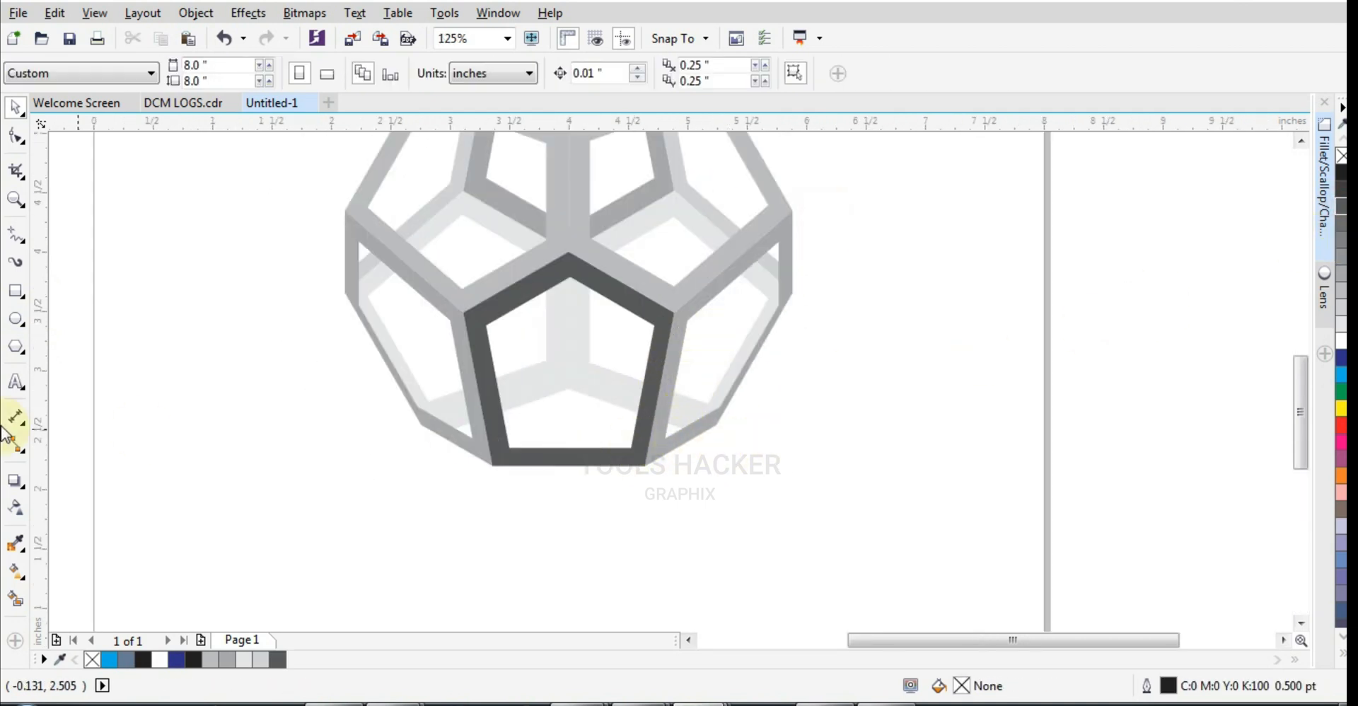
Select both ball groups and move them off the page to its right, to about X 10.1 inches
{"action": "left_click", "coordinate": [15, 293]}
{"action": "scroll", "coordinate": [455, 318], "scroll_direction": "down", "scroll_amount": 2}
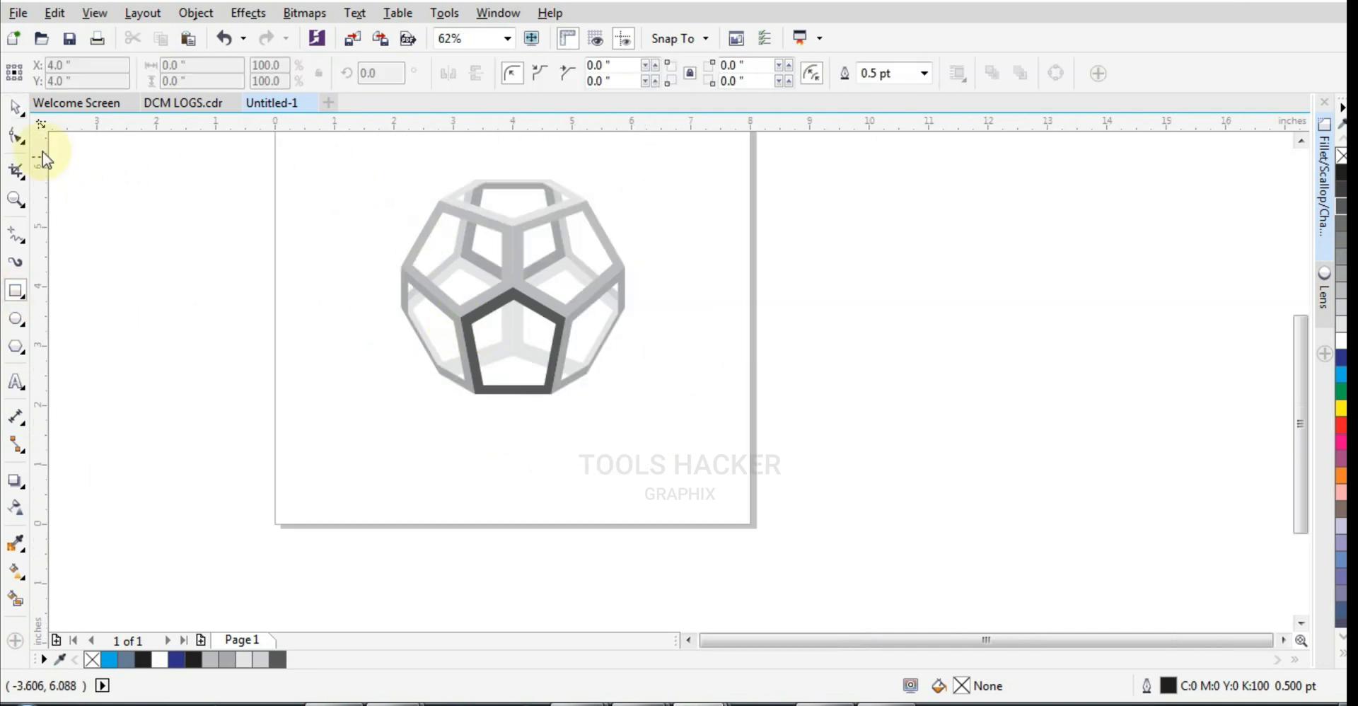
{"action": "left_click", "coordinate": [14, 106]}
{"action": "left_click_drag", "start_coordinate": [358, 158], "coordinate": [672, 417]}
{"action": "left_click_drag", "start_coordinate": [566, 342], "coordinate": [924, 349]}
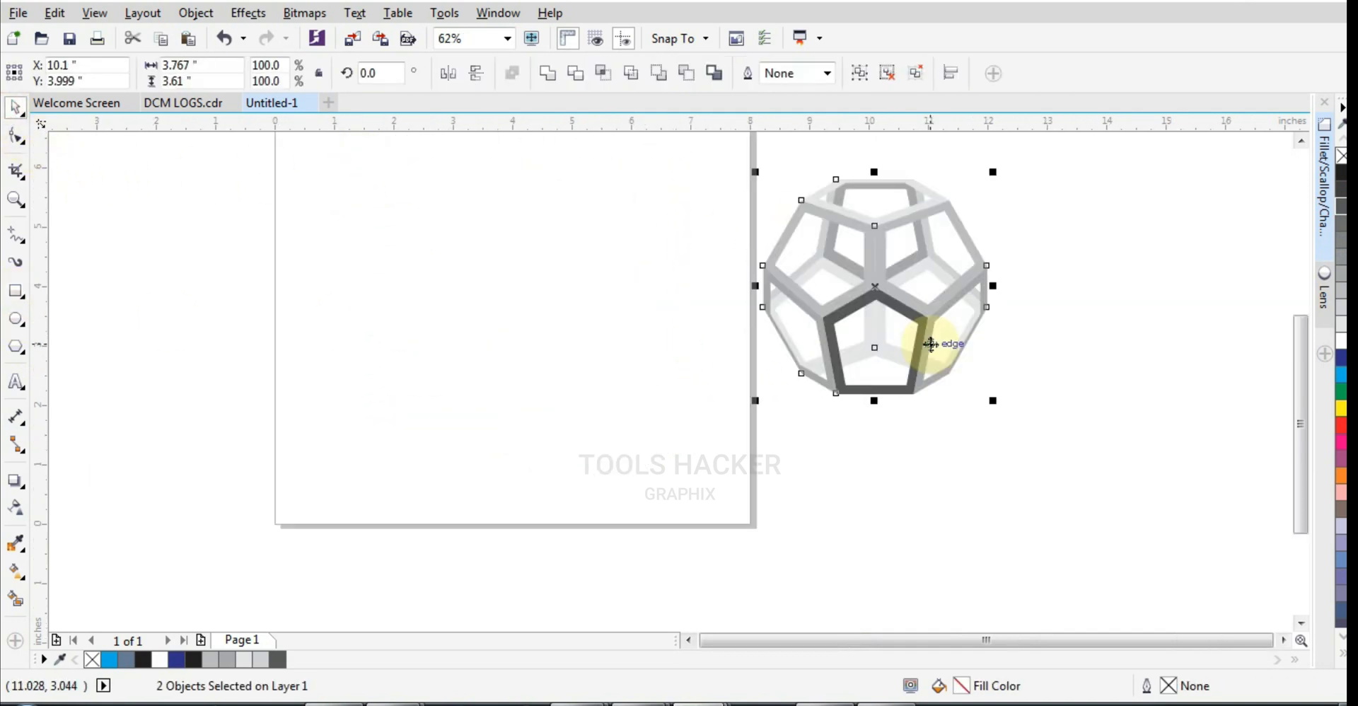
Draw a polygon about 0.75 inch wide on the empty page and set its number of sides to 6
{"action": "left_click", "coordinate": [19, 320]}
{"action": "left_click", "coordinate": [15, 347]}
{"action": "left_click", "coordinate": [39, 342]}
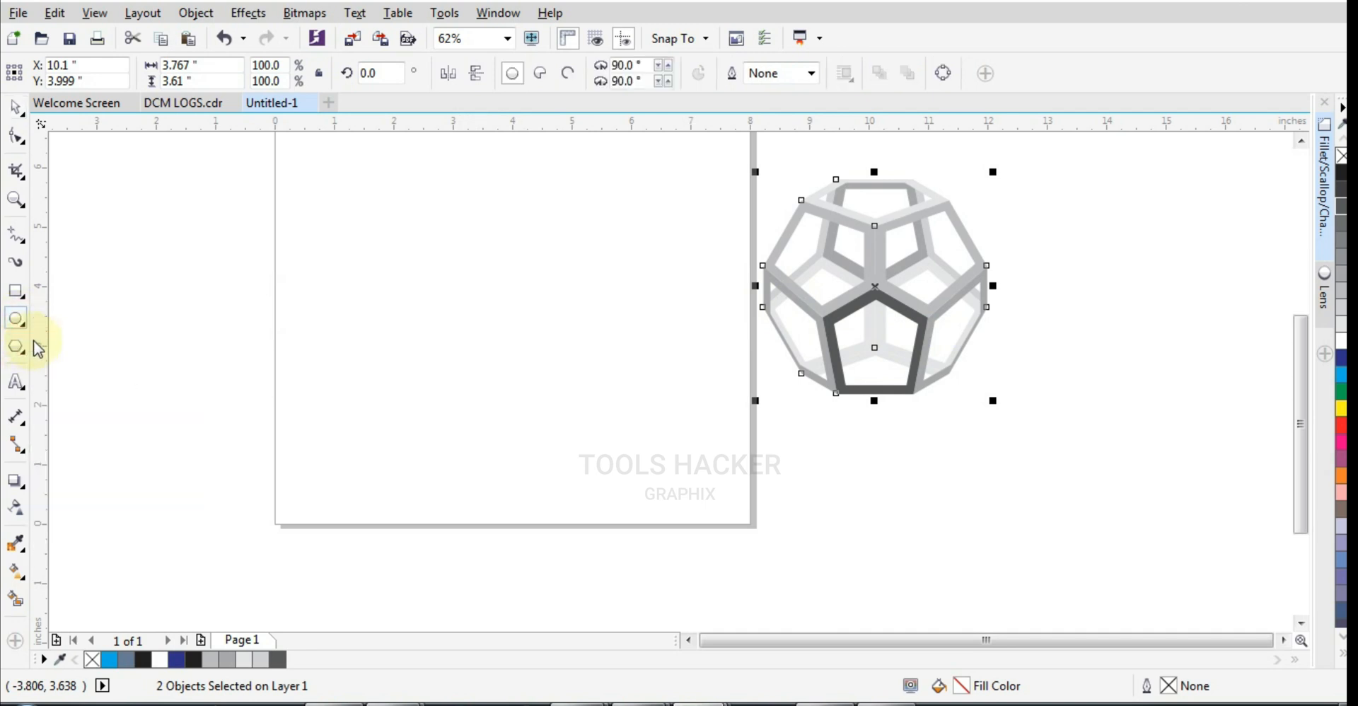
{"action": "left_click_drag", "start_coordinate": [416, 241], "coordinate": [459, 292]}
{"action": "scroll", "coordinate": [459, 234], "scroll_direction": "up", "scroll_amount": 2}
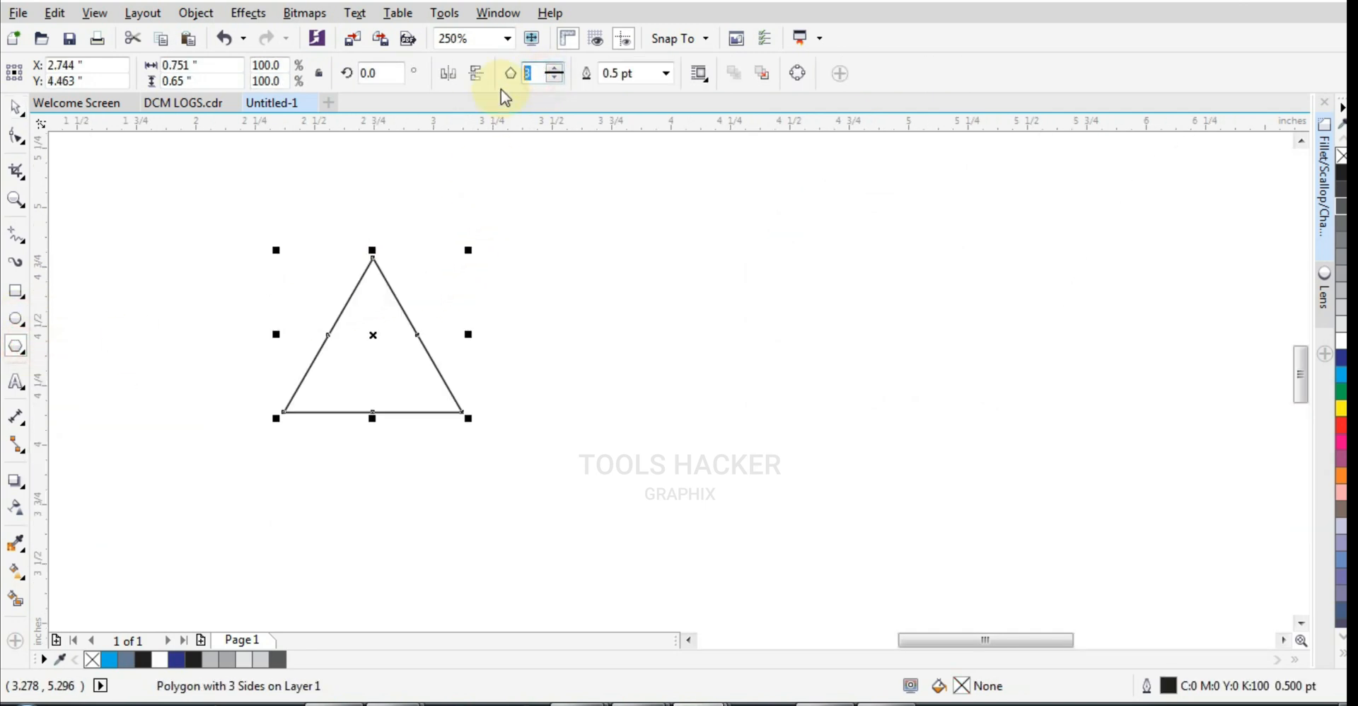
{"action": "type", "text": "6"}
{"action": "key", "text": "Return"}
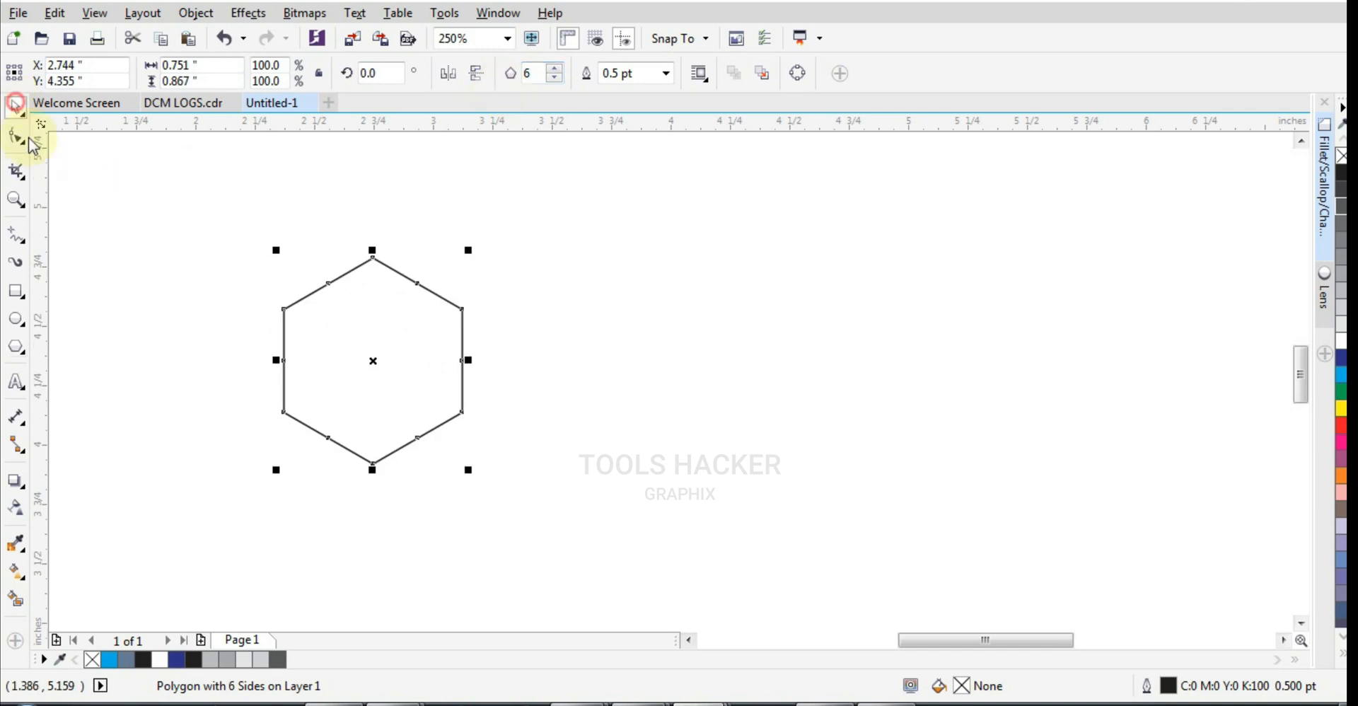
Fill the hexagon with black and place a horizontally mirrored copy against its right edge
{"action": "left_click", "coordinate": [15, 106]}
{"action": "left_click", "coordinate": [1341, 173]}
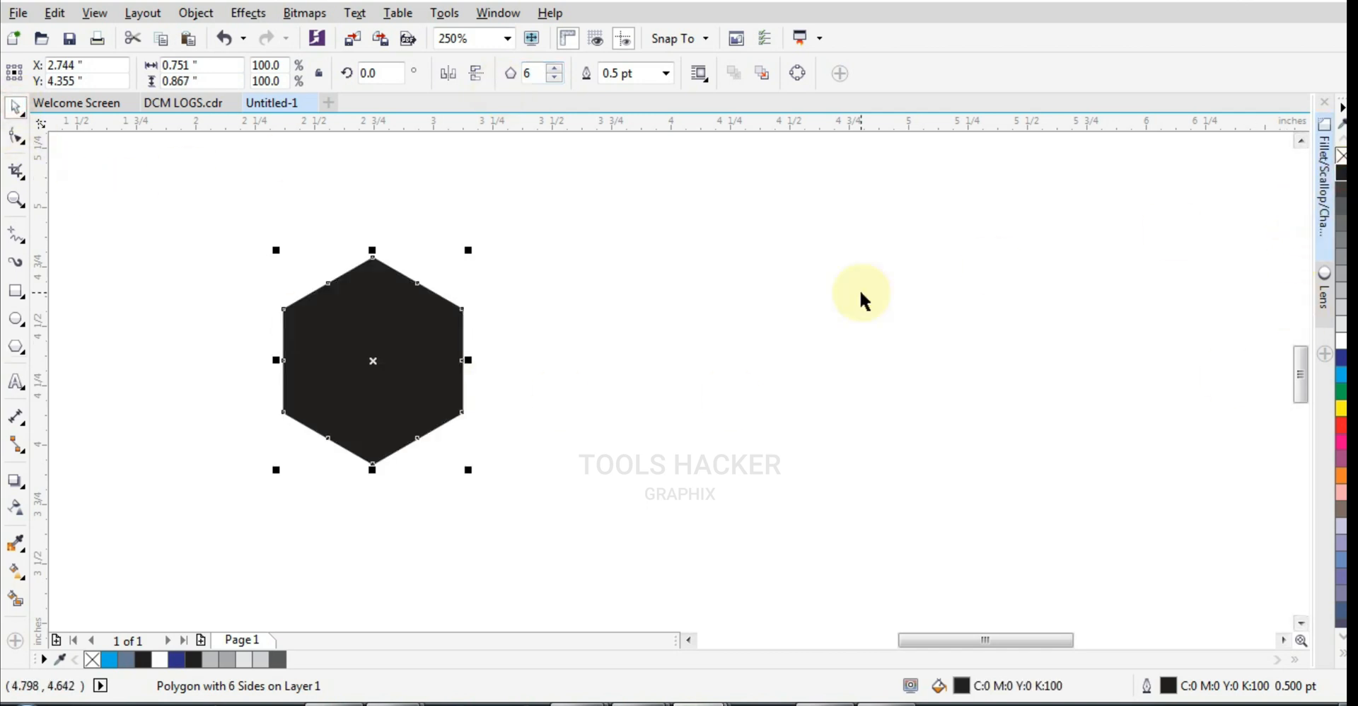
{"action": "left_click_drag", "start_coordinate": [275, 360], "coordinate": [584, 370]}
{"action": "right_click", "coordinate": [583, 369]}
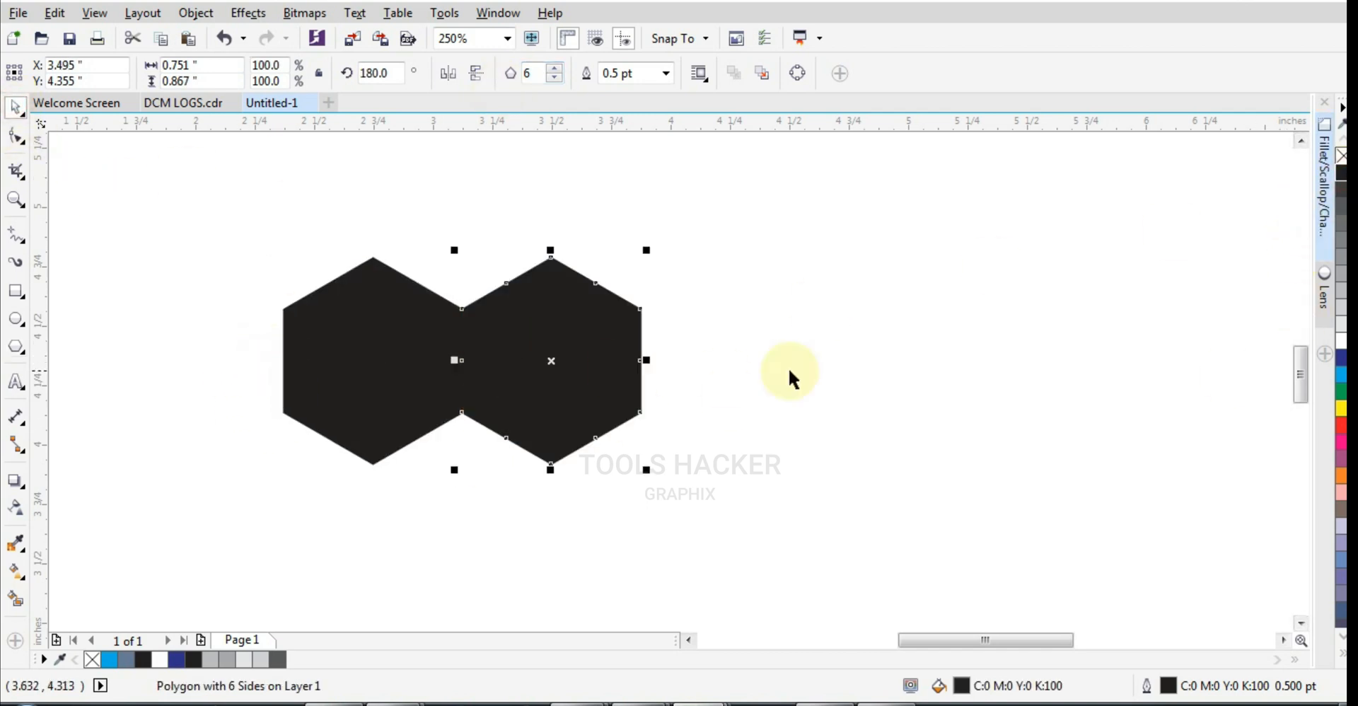
Fill the copied hexagon with white
{"action": "left_click", "coordinate": [1341, 342]}
{"action": "scroll", "coordinate": [396, 424], "scroll_direction": "down", "scroll_amount": 1}
{"action": "scroll", "coordinate": [461, 419], "scroll_direction": "up", "scroll_amount": 1}
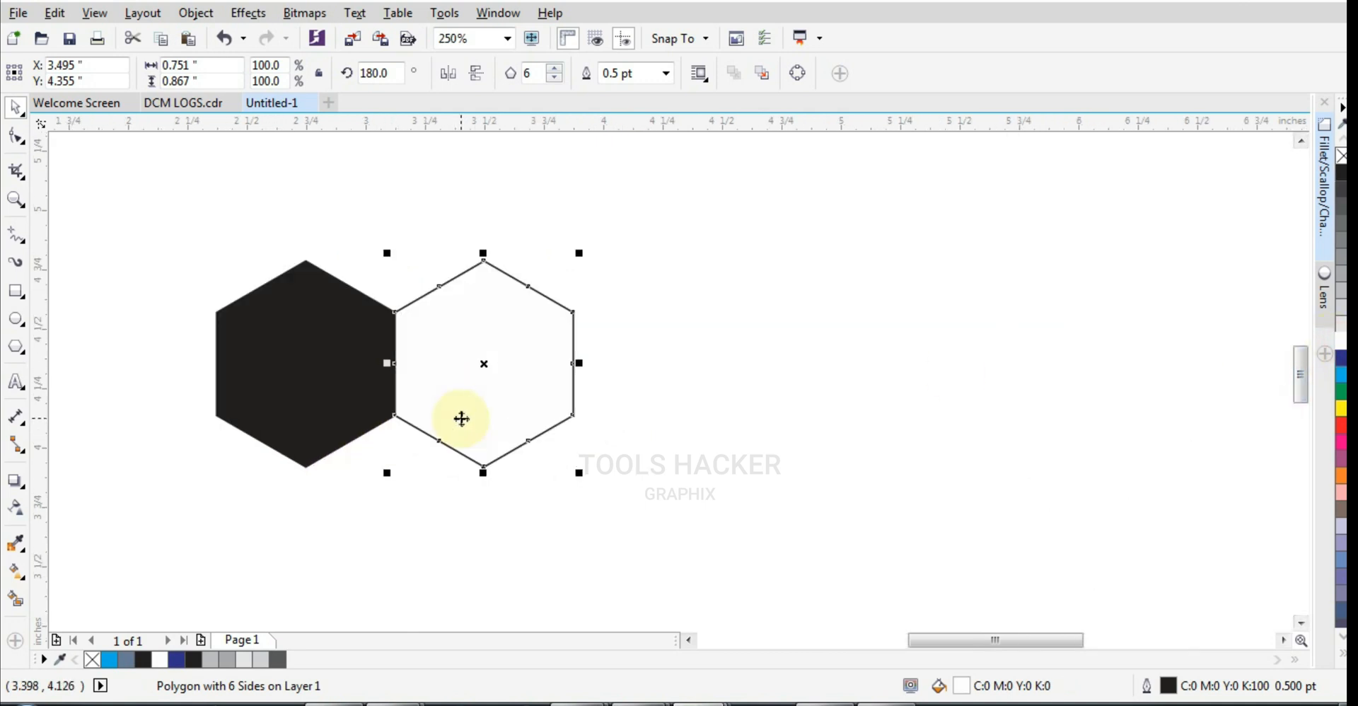
Select the black and white hexagons together and place a horizontally mirrored copy of the pair against their right edge
{"action": "left_click", "coordinate": [326, 408], "text": "shift"}
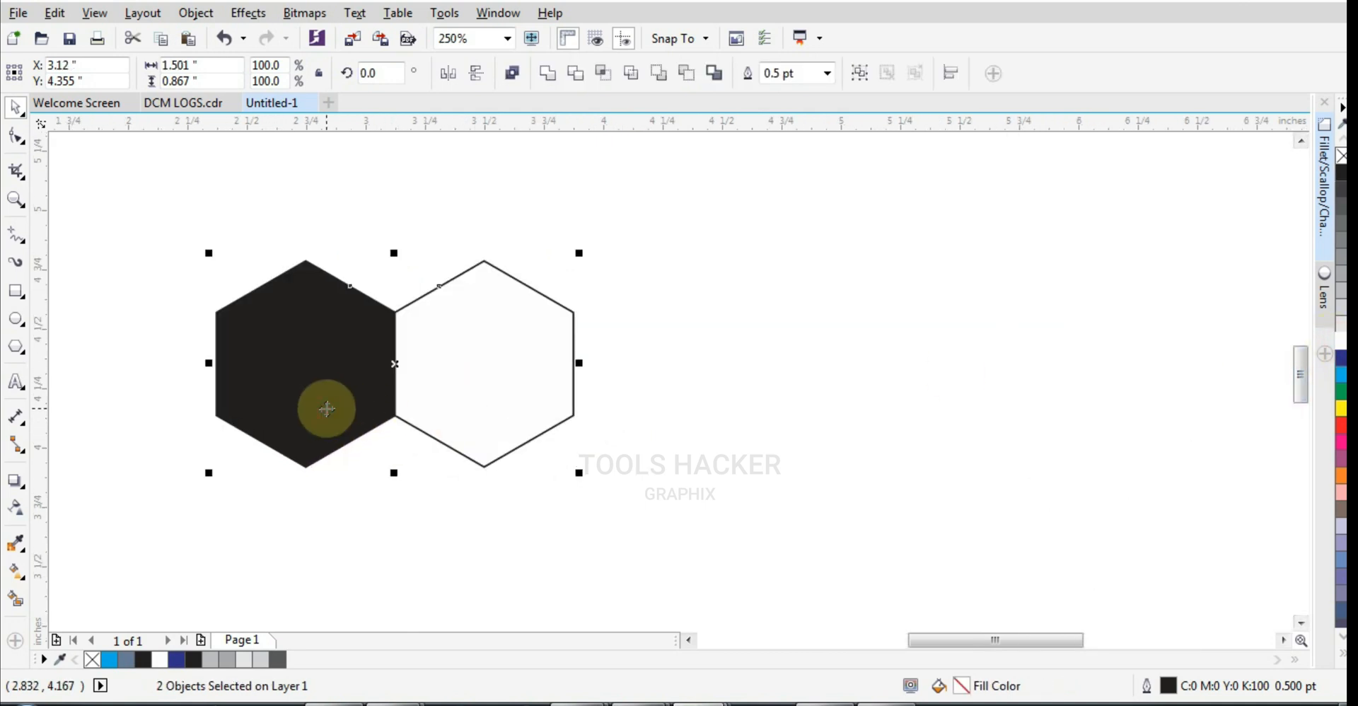
{"action": "left_click_drag", "start_coordinate": [209, 363], "coordinate": [705, 368]}
{"action": "right_click", "coordinate": [705, 367]}
{"action": "scroll", "coordinate": [295, 407], "scroll_direction": "down", "scroll_amount": 1}
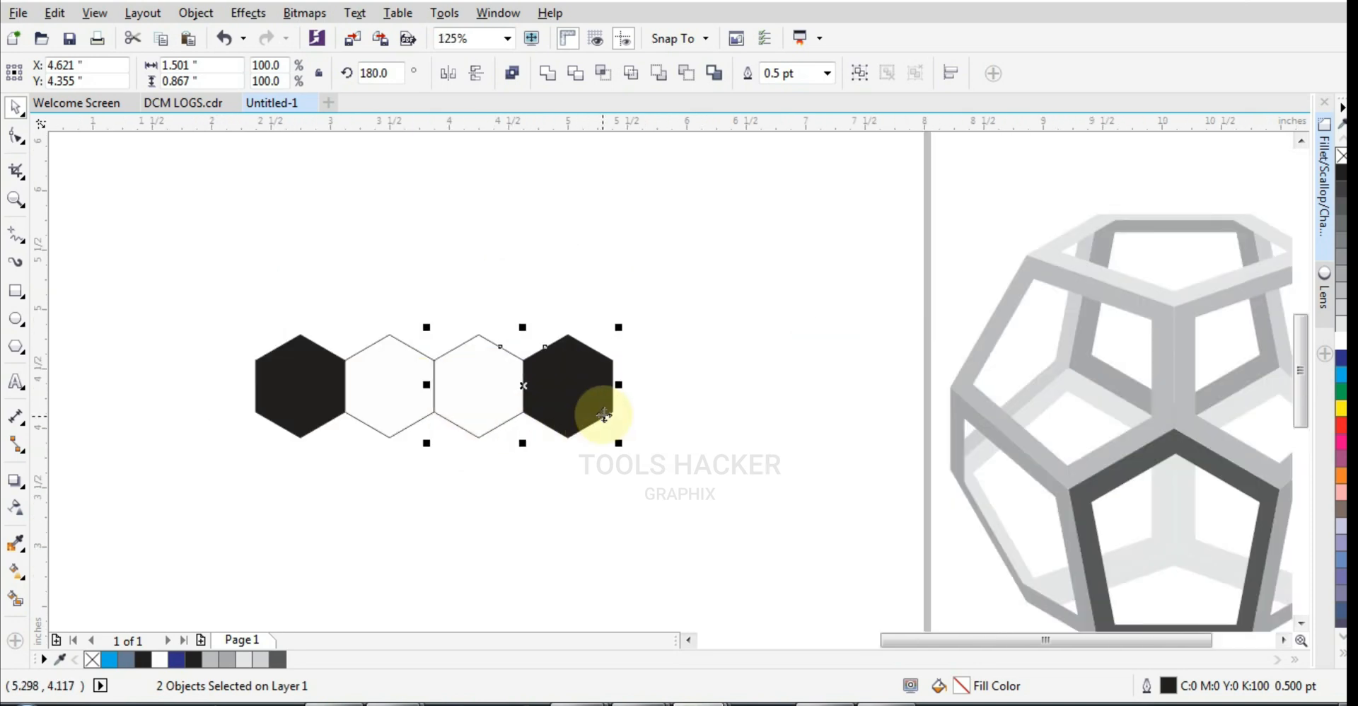
Flip the copied pair horizontally and move the row of four alternating hexagons to the upper part of the page
{"action": "left_click", "coordinate": [517, 79]}
{"action": "left_click_drag", "start_coordinate": [694, 294], "coordinate": [135, 470]}
{"action": "scroll", "coordinate": [736, 481], "scroll_direction": "down", "scroll_amount": 1}
{"action": "left_click_drag", "start_coordinate": [674, 432], "coordinate": [563, 346]}
{"action": "scroll", "coordinate": [563, 345], "scroll_direction": "up", "scroll_amount": 1}
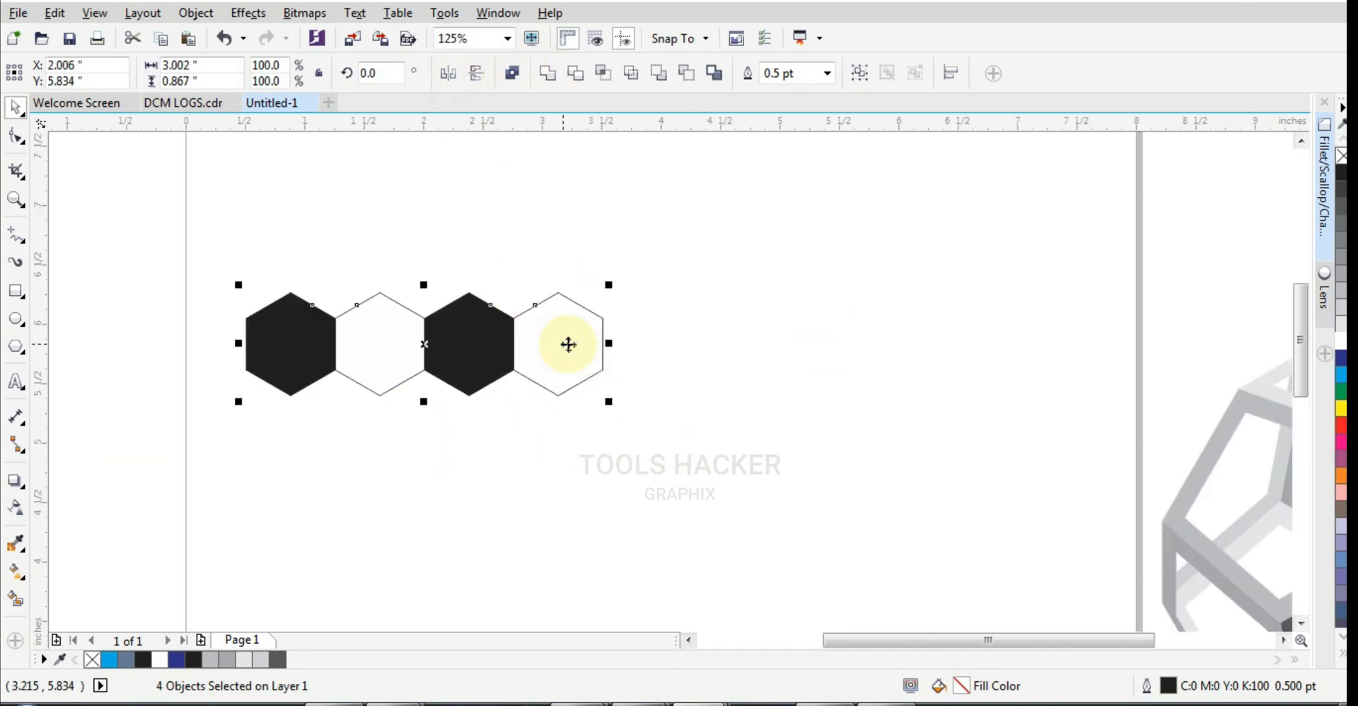
Place a copy of the four-hexagon row against its right edge and flip it horizontally so black and white keep alternating
{"action": "left_click_drag", "start_coordinate": [242, 343], "coordinate": [620, 357]}
{"action": "right_click", "coordinate": [620, 357]}
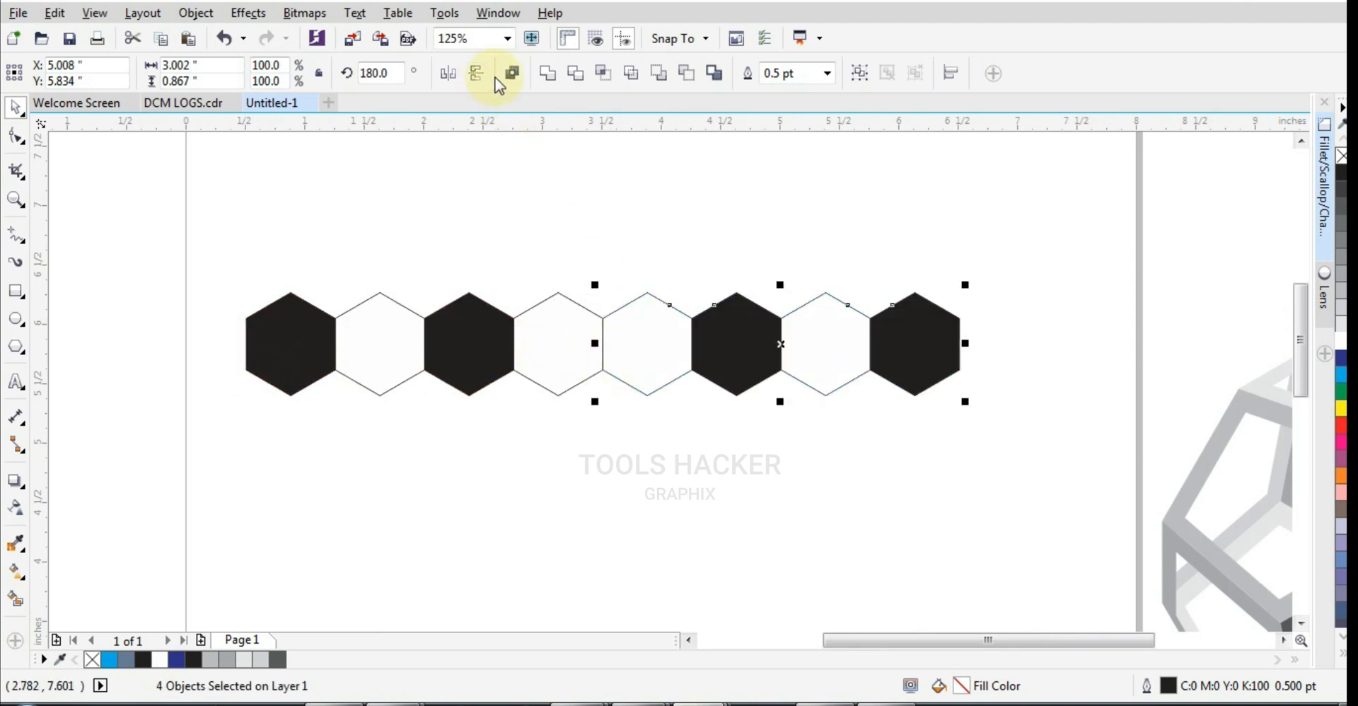
{"action": "left_click", "coordinate": [447, 73]}
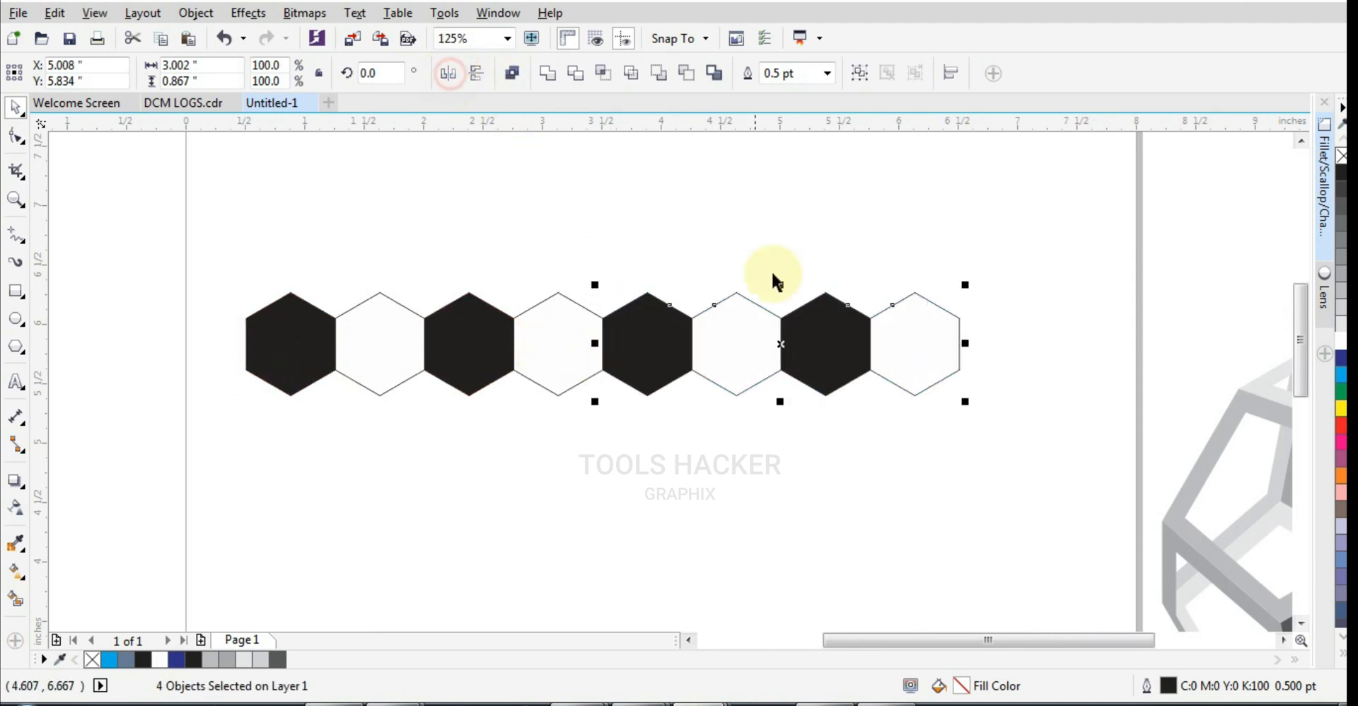
Try to place a copy of the eight-hexagon row beneath it, shifted half a hexagon so the rows interlock
{"action": "left_click_drag", "start_coordinate": [181, 189], "coordinate": [996, 486]}
{"action": "scroll", "coordinate": [540, 329], "scroll_direction": "down", "scroll_amount": 1}
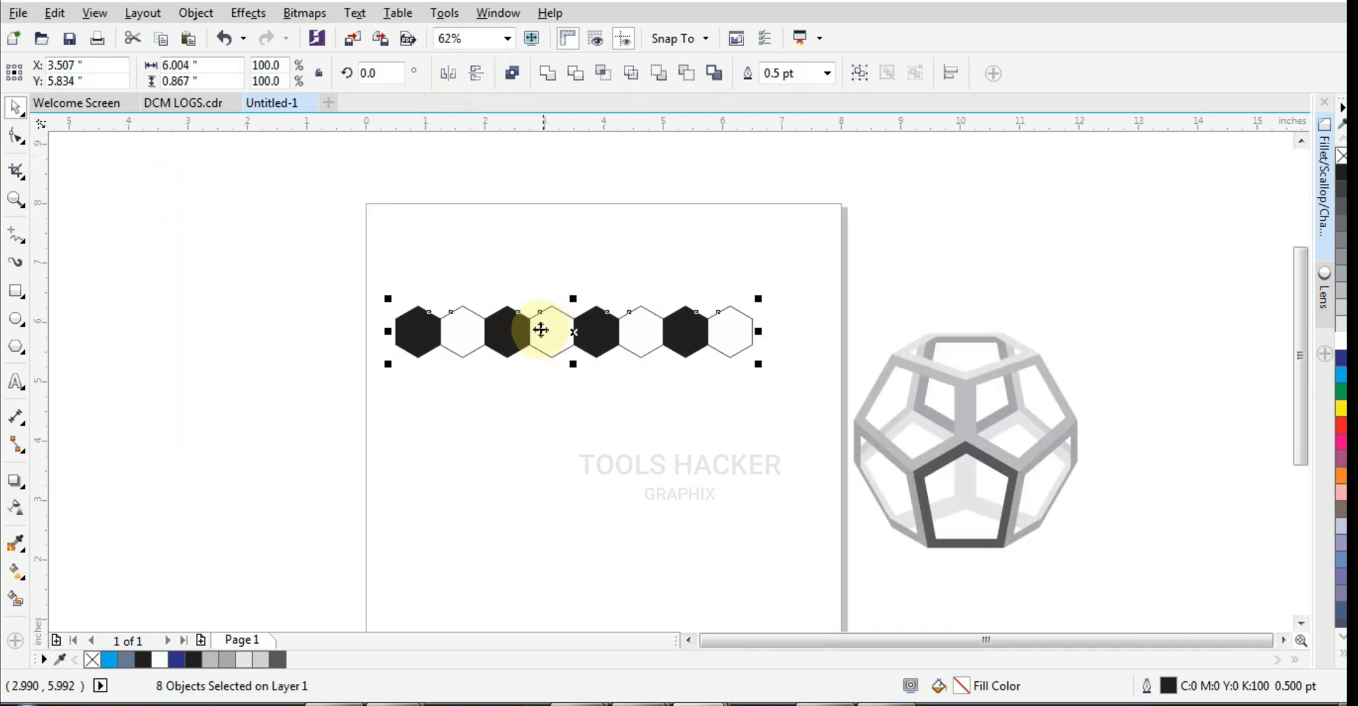
{"action": "scroll", "coordinate": [536, 343], "scroll_direction": "up", "scroll_amount": 2}
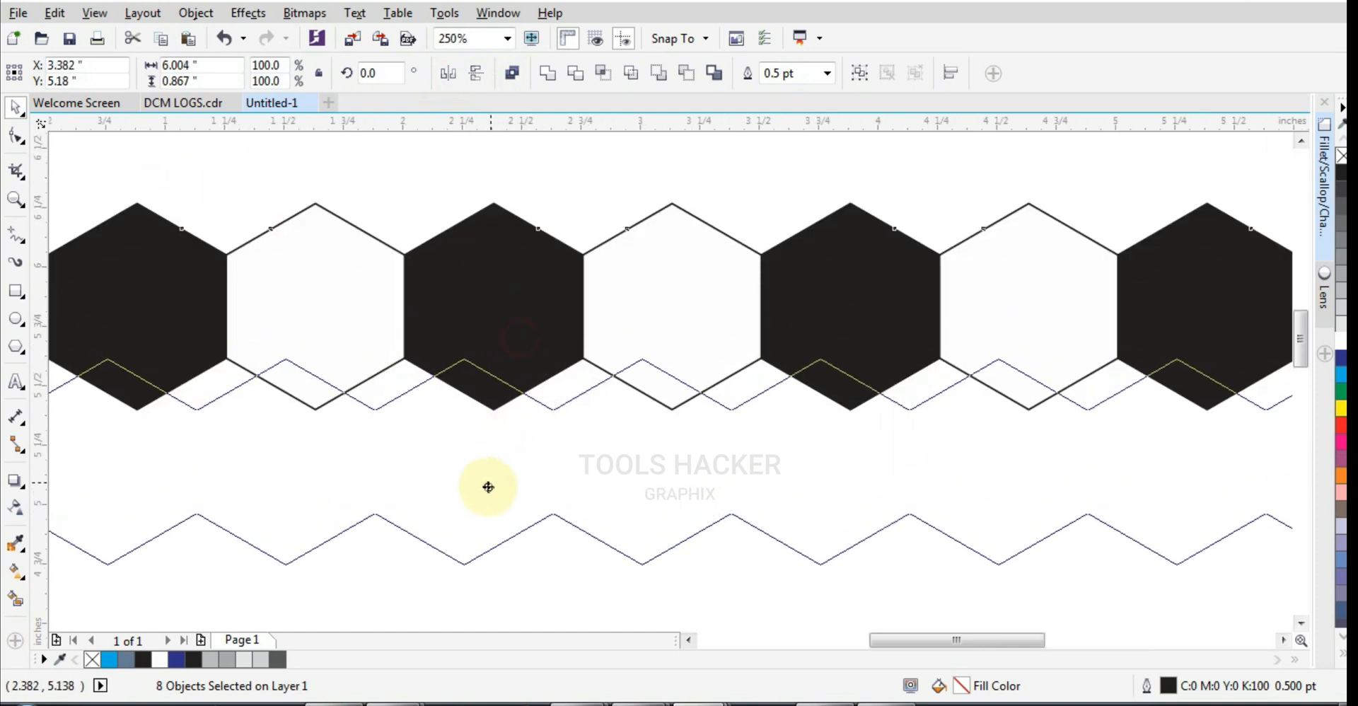
{"action": "scroll", "coordinate": [433, 396], "scroll_direction": "up", "scroll_amount": 1}
{"action": "left_click_drag", "start_coordinate": [432, 398], "coordinate": [431, 397]}
{"action": "scroll", "coordinate": [443, 455], "scroll_direction": "down", "scroll_amount": 3}
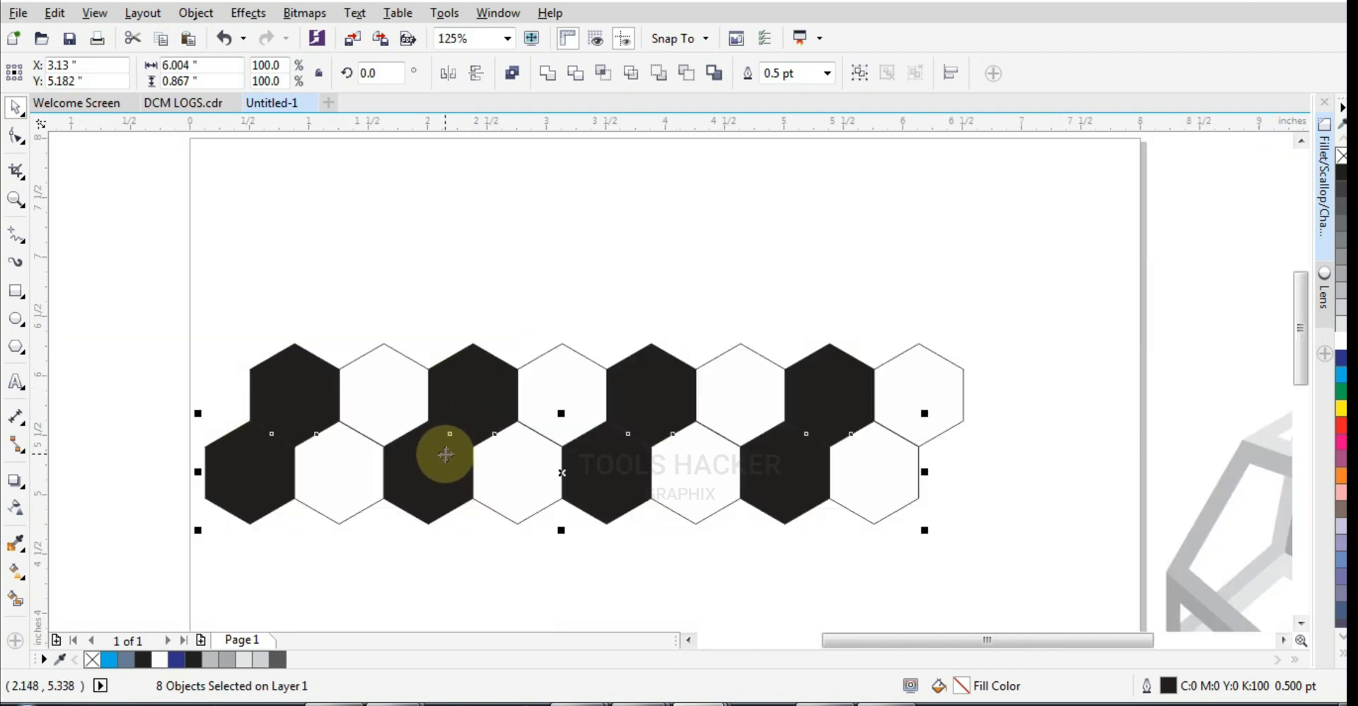
{"action": "scroll", "coordinate": [506, 418], "scroll_direction": "up", "scroll_amount": 1}
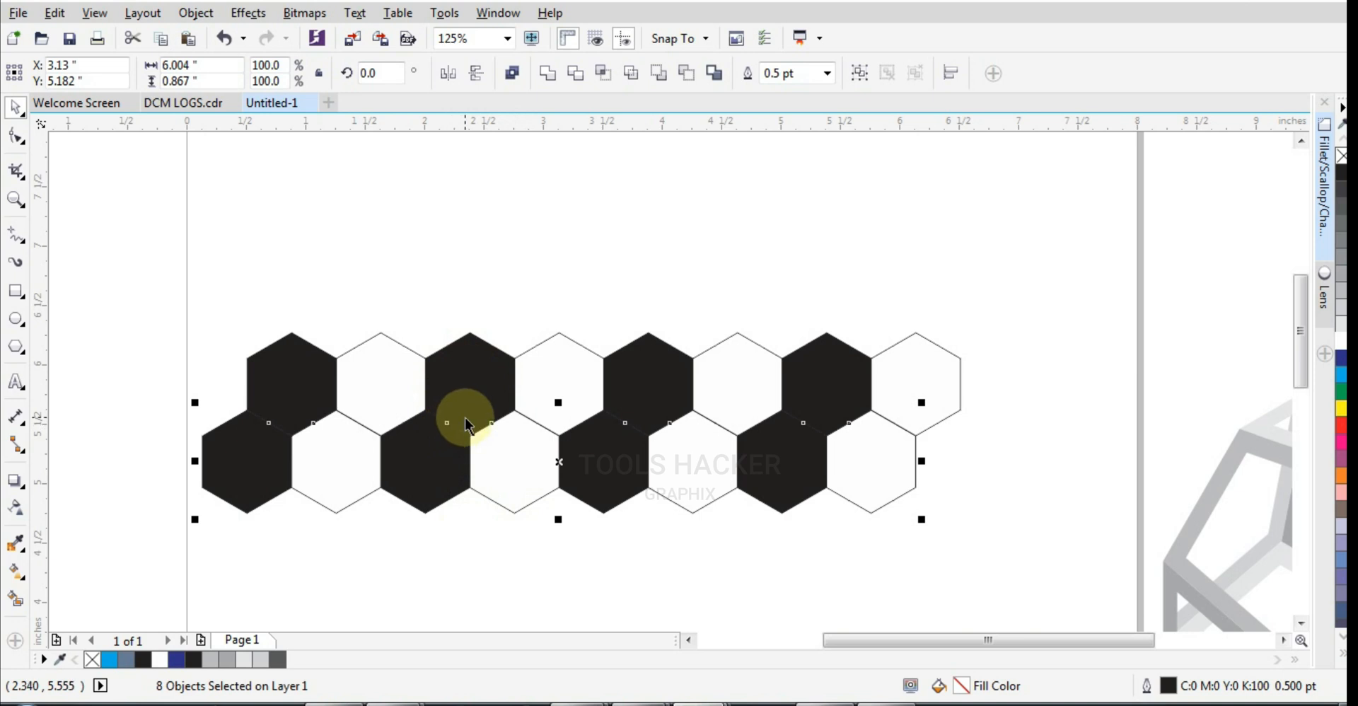
Nudge the lower hexagon row away from the upper one and delete it
{"action": "key", "text": "Left"}
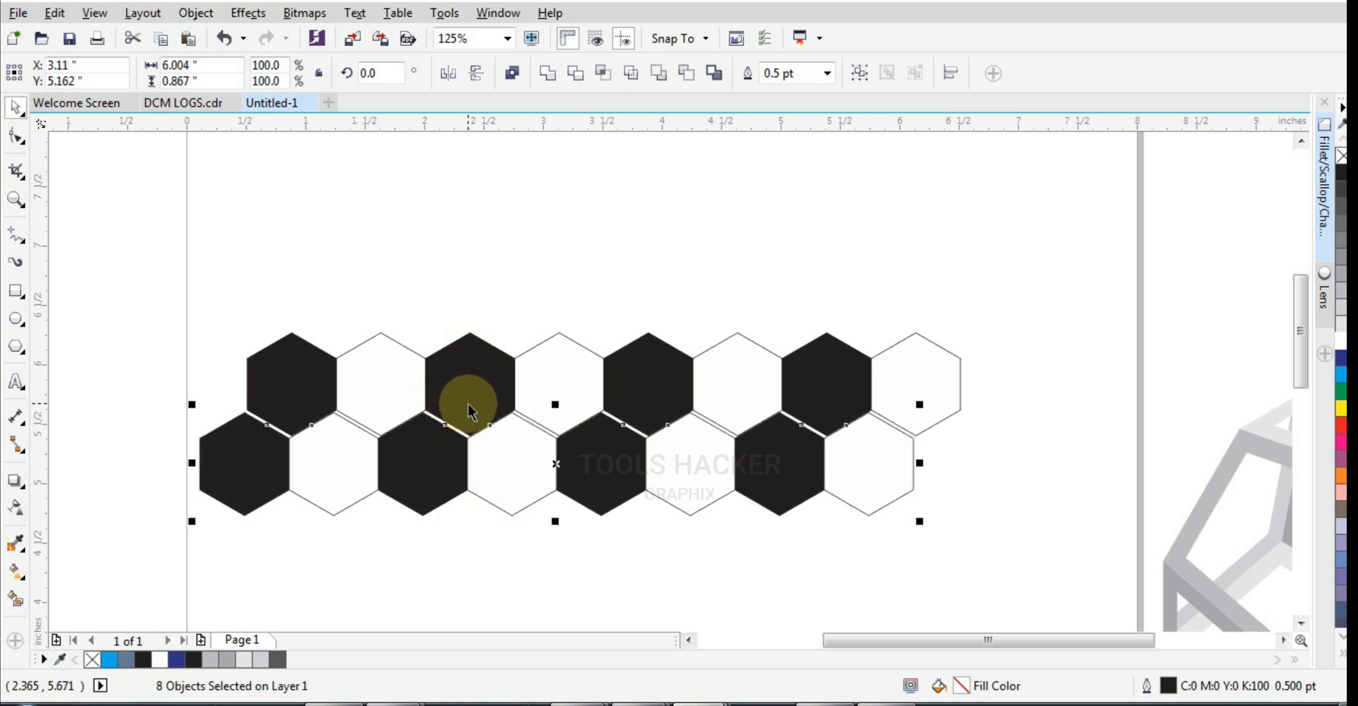
{"action": "key", "text": "Right"}
{"action": "key", "text": "Right"}
{"action": "key", "text": "Down"}
{"action": "key", "text": "Down"}
{"action": "key", "text": "Down"}
{"action": "key", "text": "Down"}
{"action": "key", "text": "Down"}
{"action": "key", "text": "Down"}
{"action": "key", "text": "Down"}
{"action": "key", "text": "Down"}
{"action": "key", "text": "Down"}
{"action": "key", "text": "Down"}
{"action": "key", "text": "Down"}
{"action": "key", "text": "Down"}
{"action": "key", "text": "Down"}
{"action": "key", "text": "Down"}
{"action": "key", "text": "Down"}
{"action": "key", "text": "Down"}
{"action": "key", "text": "Down"}
{"action": "key", "text": "Down"}
{"action": "key", "text": "Down"}
{"action": "key", "text": "Down"}
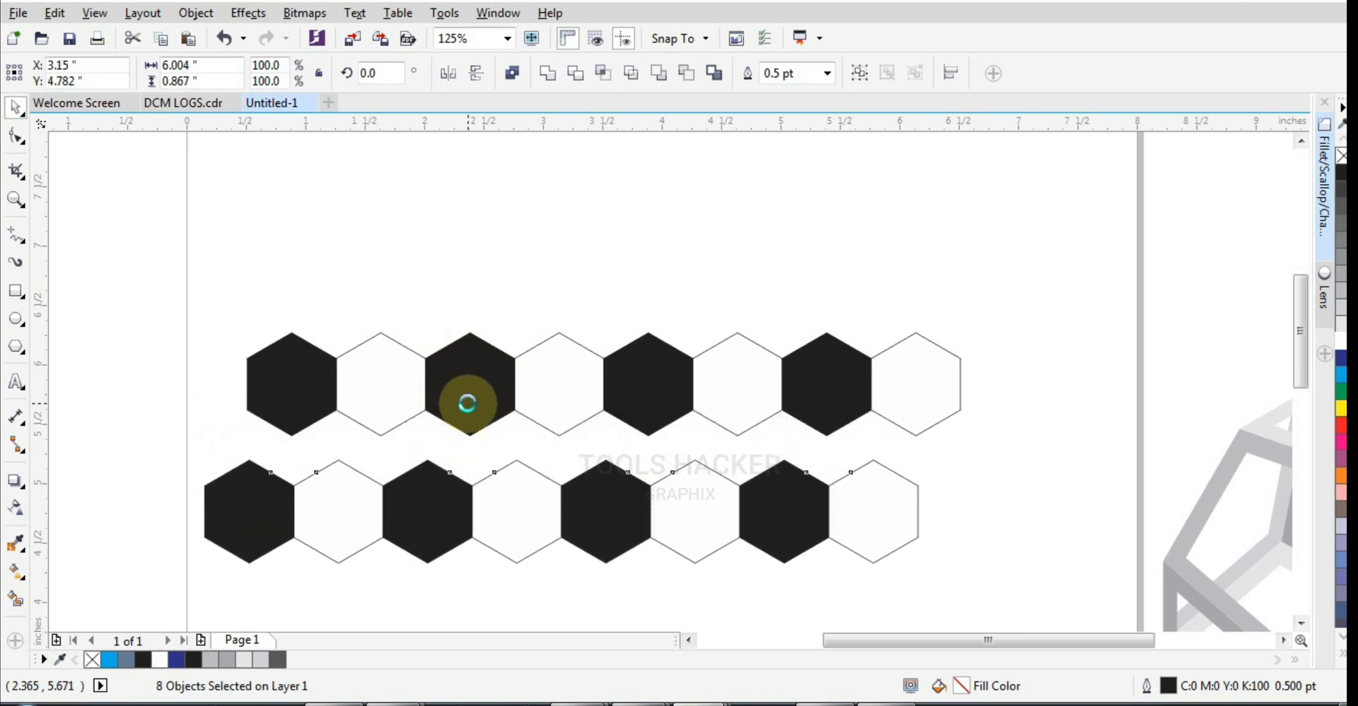
{"action": "key", "text": "Delete"}
{"action": "key", "text": "ctrl+z"}
{"action": "key", "text": "ctrl+z"}
{"action": "key", "text": "ctrl+z"}
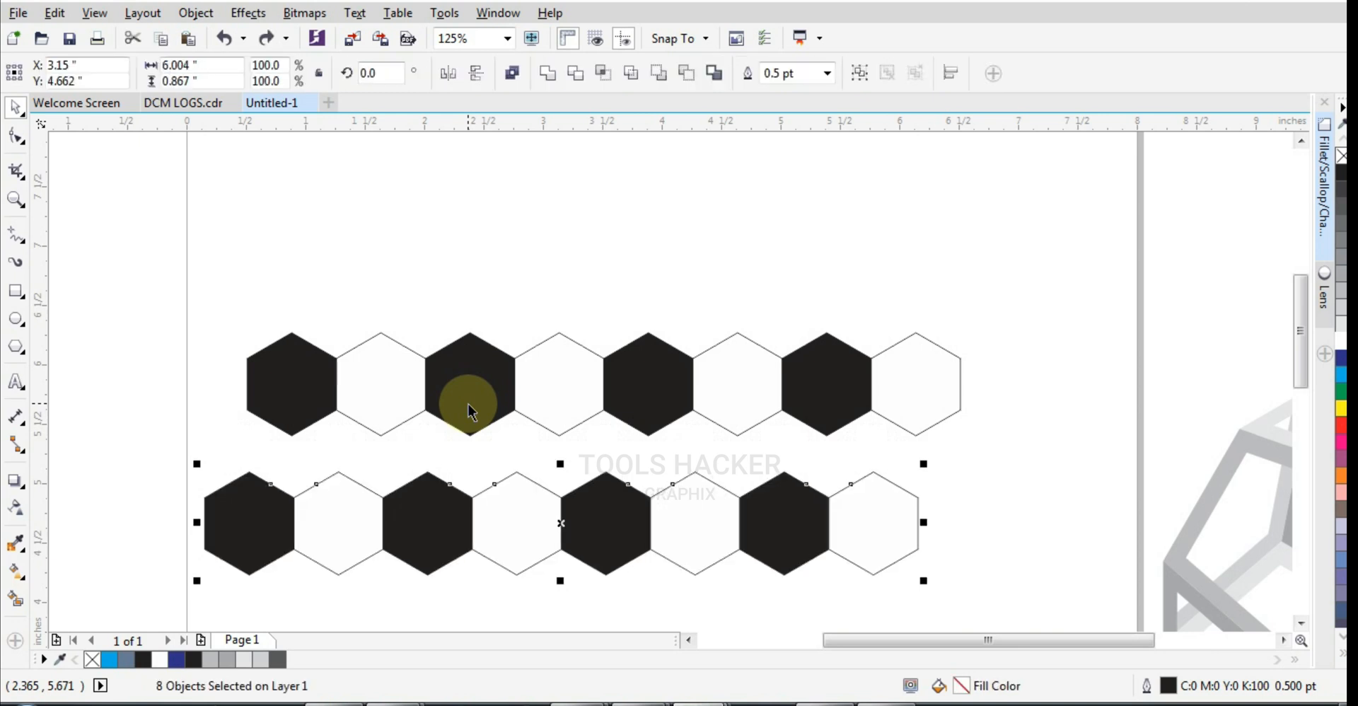
{"action": "key", "text": "Delete"}
Select the eight-hexagon row and snap a copy beneath it, shifted half a hexagon to the left
{"action": "left_click_drag", "start_coordinate": [173, 242], "coordinate": [955, 483]}
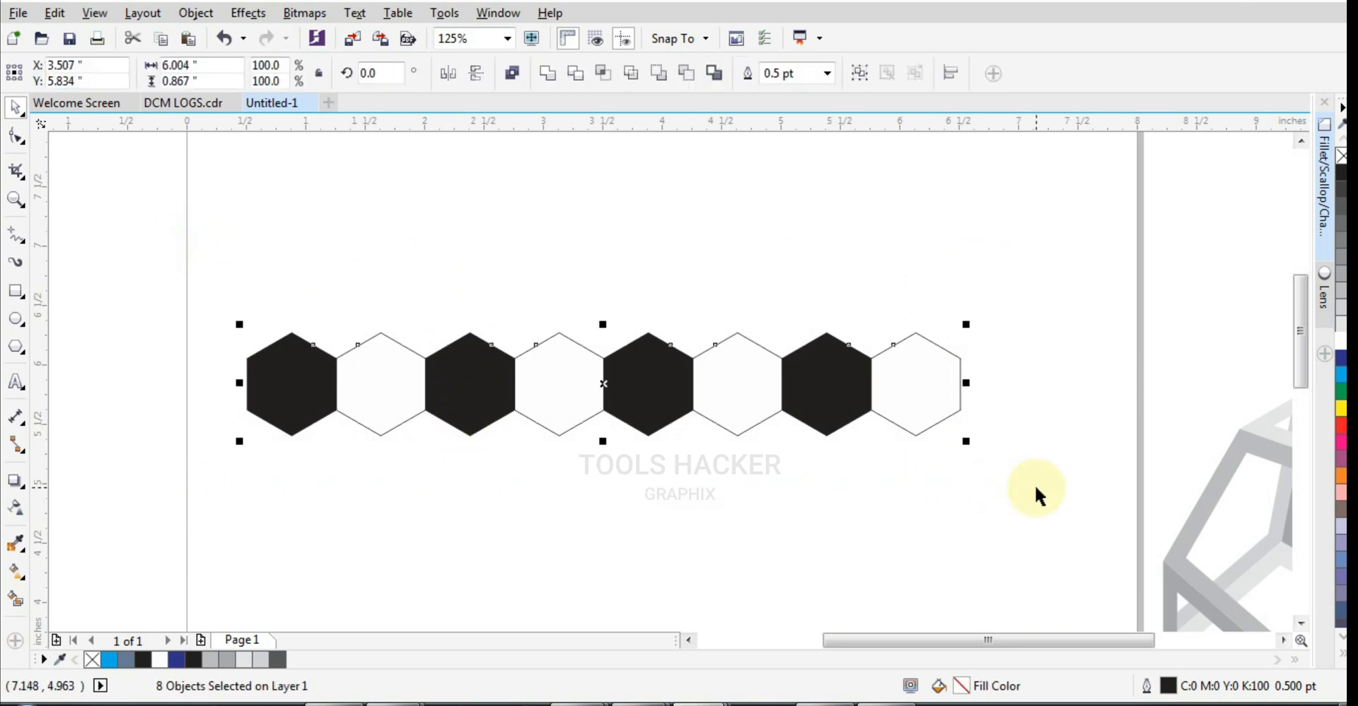
{"action": "left_click_drag", "start_coordinate": [847, 388], "coordinate": [694, 410]}
{"action": "scroll", "coordinate": [814, 460], "scroll_direction": "up", "scroll_amount": 2}
{"action": "scroll", "coordinate": [700, 354], "scroll_direction": "up", "scroll_amount": 1}
{"action": "scroll", "coordinate": [454, 419], "scroll_direction": "up", "scroll_amount": 1}
{"action": "left_click_drag", "start_coordinate": [461, 426], "coordinate": [469, 432]}
{"action": "scroll", "coordinate": [523, 462], "scroll_direction": "down", "scroll_amount": 6}
{"action": "scroll", "coordinate": [545, 460], "scroll_direction": "up", "scroll_amount": 2}
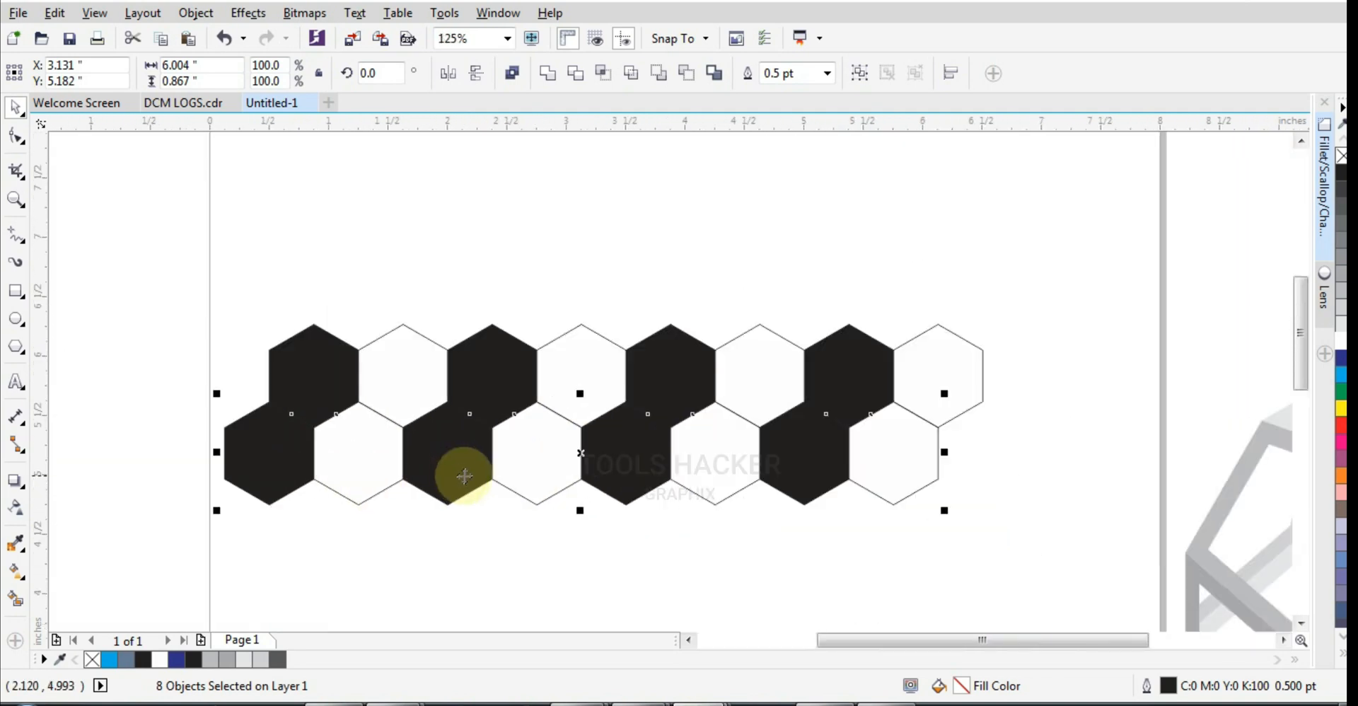
Select both hexagon rows and snap a copy of them directly underneath, interlocking with the second row
{"action": "left_click_drag", "start_coordinate": [189, 230], "coordinate": [1173, 559]}
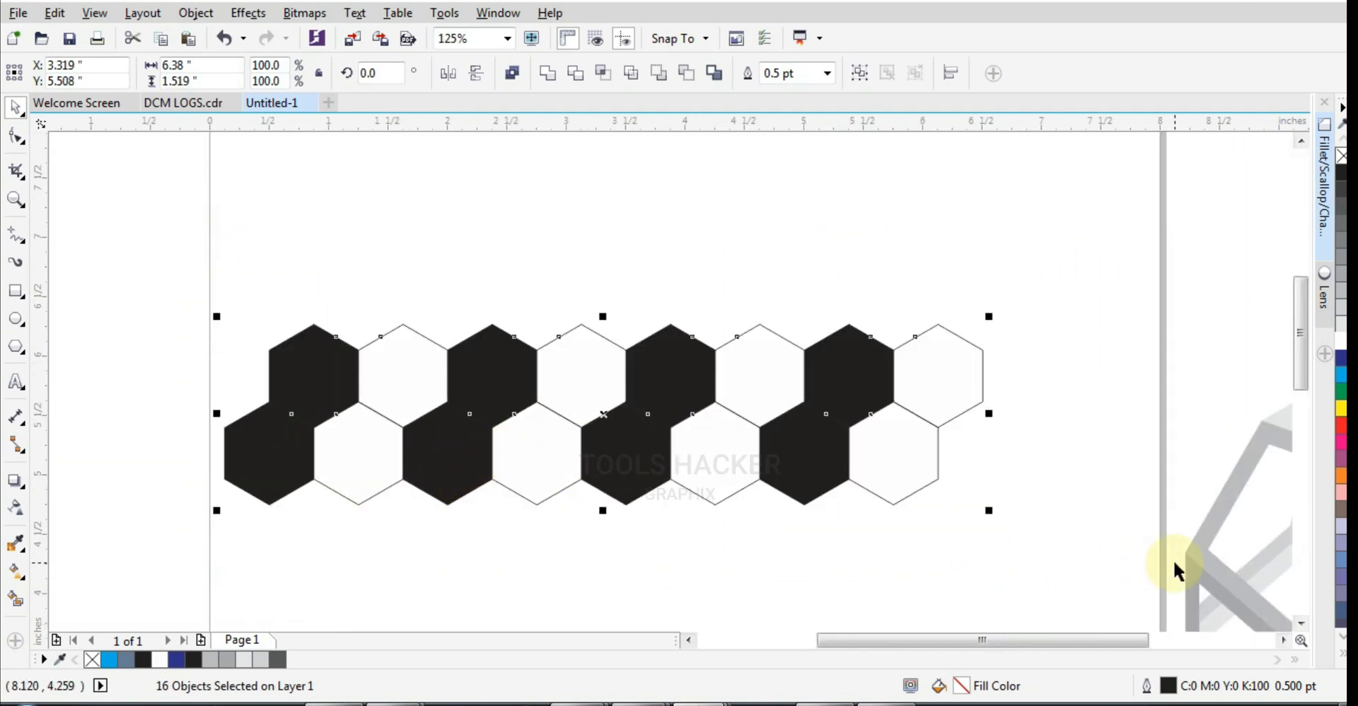
{"action": "left_click_drag", "start_coordinate": [684, 375], "coordinate": [683, 529]}
{"action": "scroll", "coordinate": [669, 490], "scroll_direction": "up", "scroll_amount": 2}
{"action": "key", "text": "ctrl+z"}
{"action": "scroll", "coordinate": [675, 418], "scroll_direction": "down", "scroll_amount": 2}
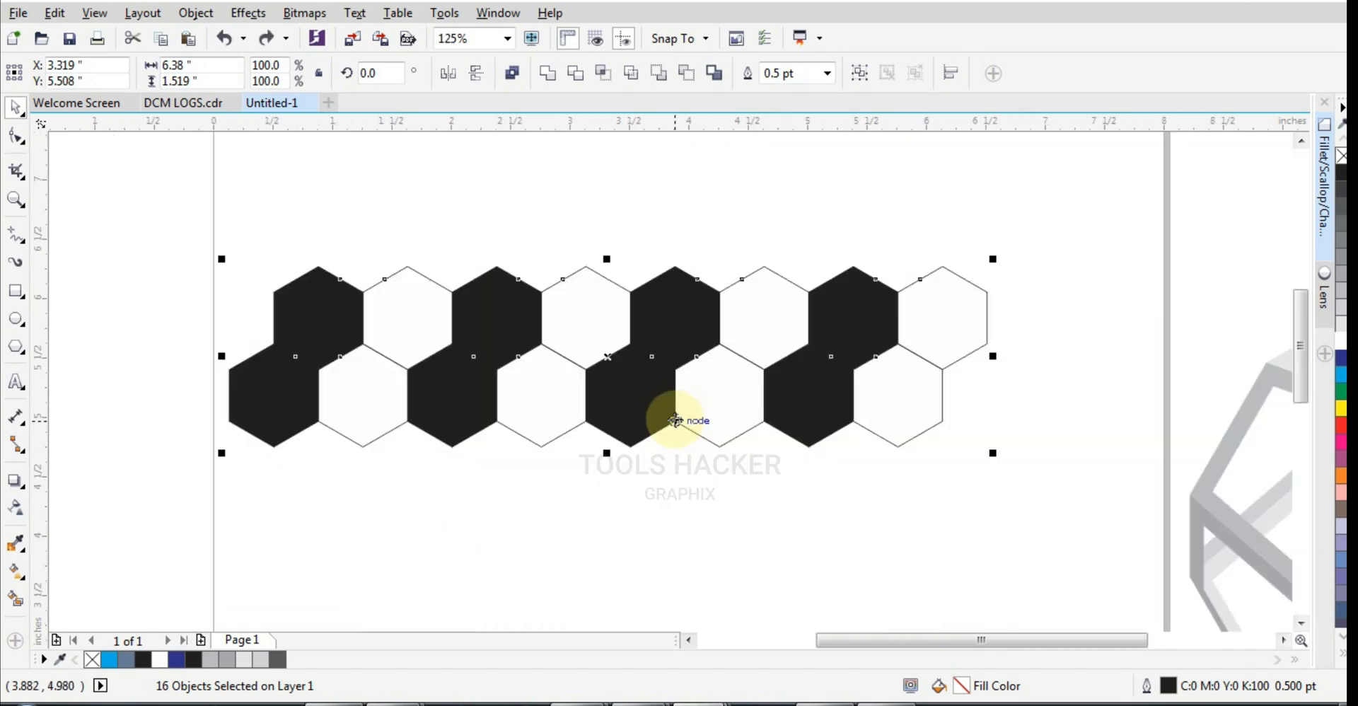
{"action": "left_click_drag", "start_coordinate": [675, 420], "coordinate": [679, 453]}
{"action": "scroll", "coordinate": [693, 440], "scroll_direction": "up", "scroll_amount": 3}
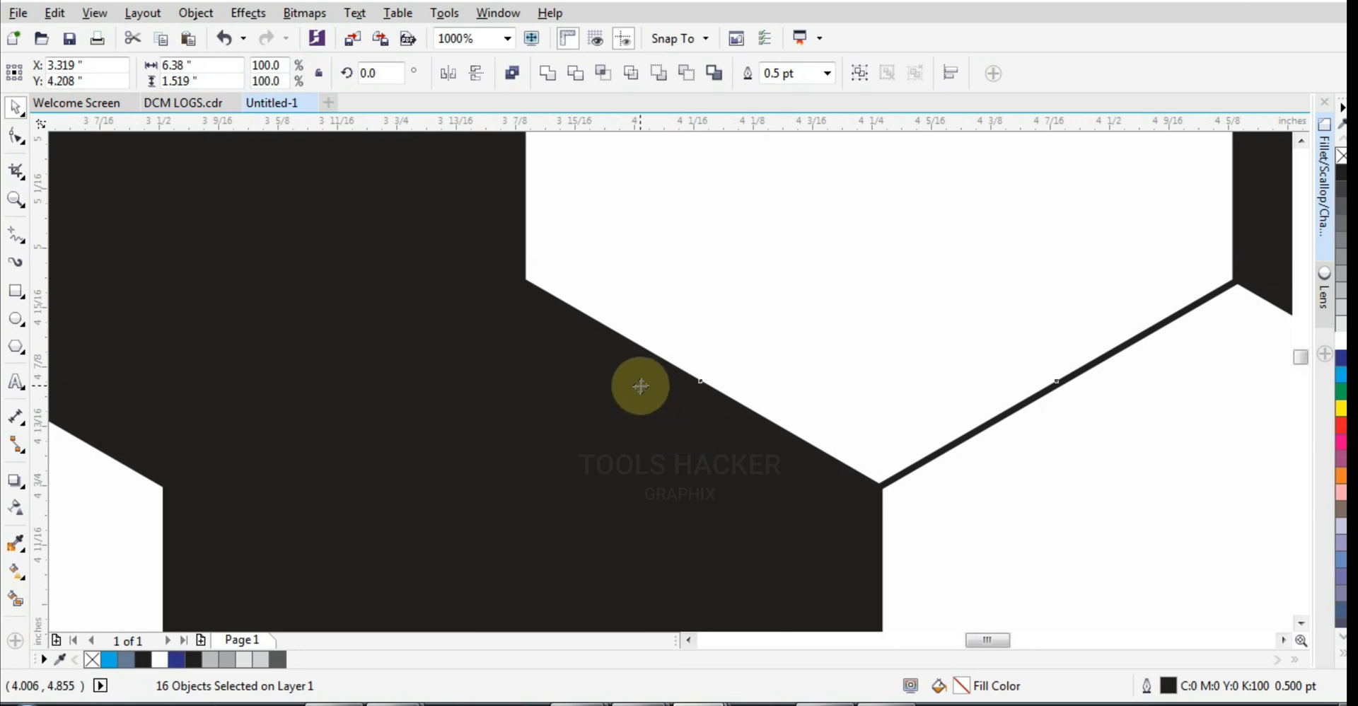
{"action": "left_click_drag", "start_coordinate": [639, 385], "coordinate": [697, 455]}
{"action": "scroll", "coordinate": [697, 457], "scroll_direction": "down", "scroll_amount": 4}
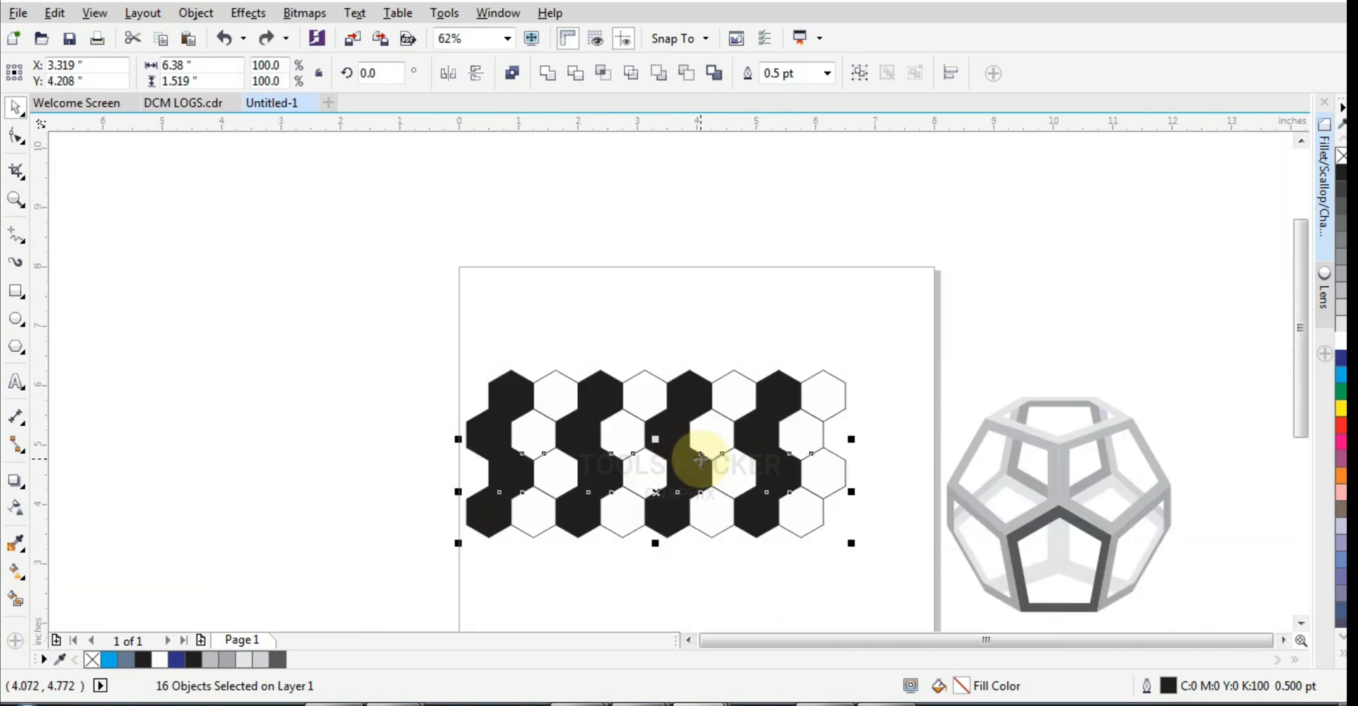
Fill all black hexagons in the second and fourth rows with white
{"action": "left_click", "coordinate": [645, 297]}
{"action": "left_click", "coordinate": [501, 435]}
{"action": "left_click_drag", "start_coordinate": [501, 435], "coordinate": [749, 437]}
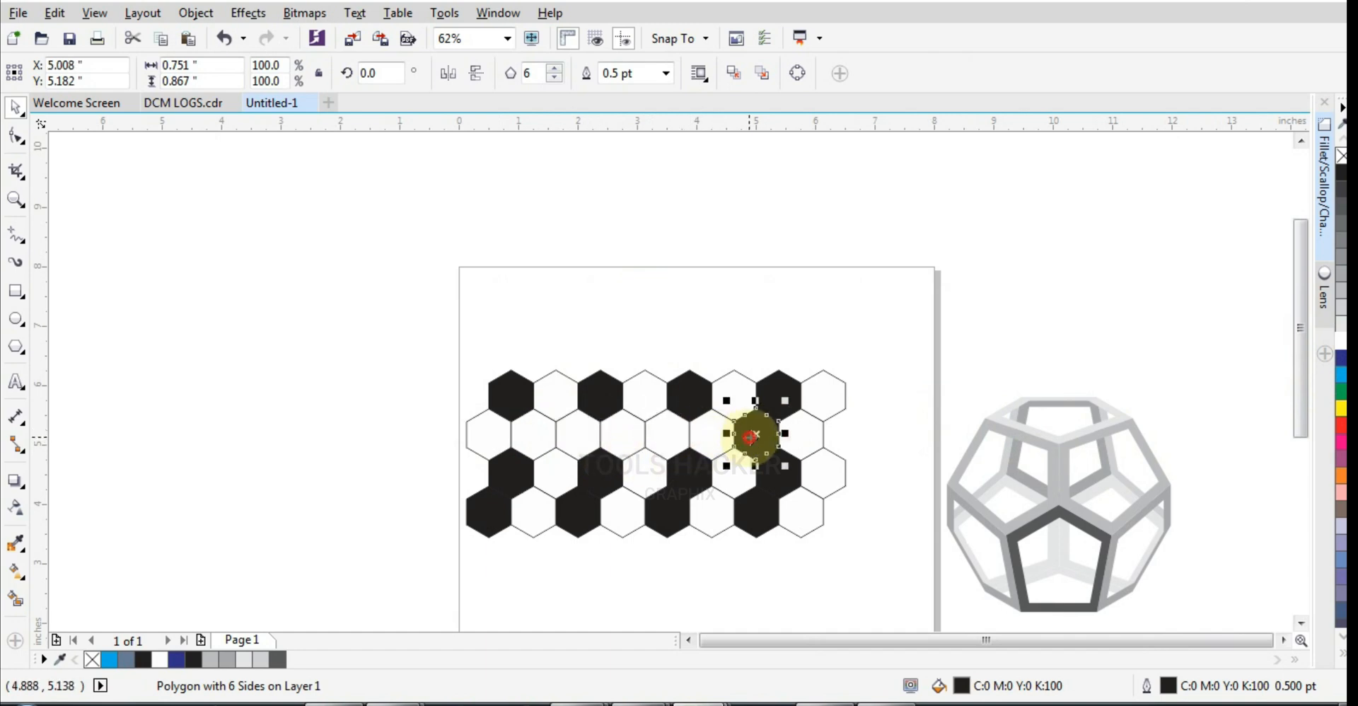
{"action": "left_click_drag", "start_coordinate": [664, 516], "coordinate": [499, 510]}
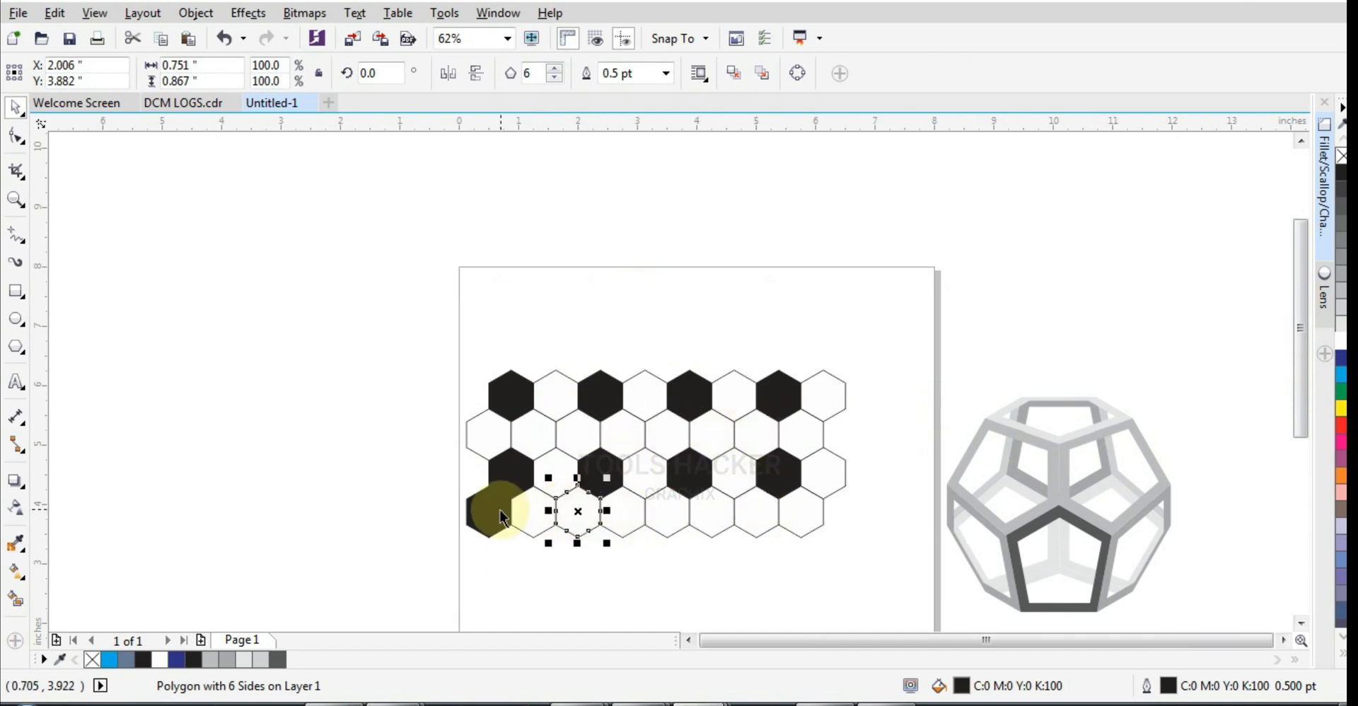
{"action": "left_click", "coordinate": [694, 554]}
{"action": "scroll", "coordinate": [691, 486], "scroll_direction": "down", "scroll_amount": 1}
{"action": "scroll", "coordinate": [684, 494], "scroll_direction": "up", "scroll_amount": 1}
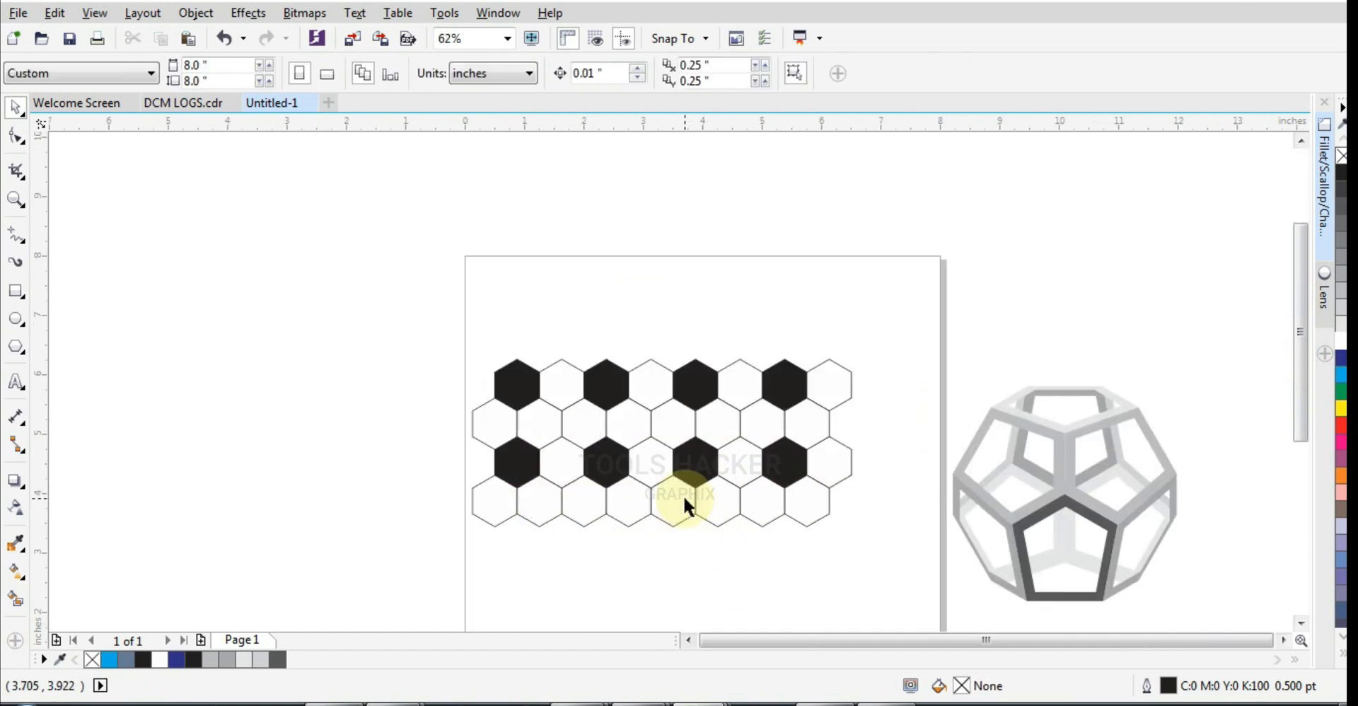
Select the top three hexagon rows and snap a copy beneath the fourth row to extend the pattern
{"action": "left_click_drag", "start_coordinate": [394, 329], "coordinate": [907, 508]}
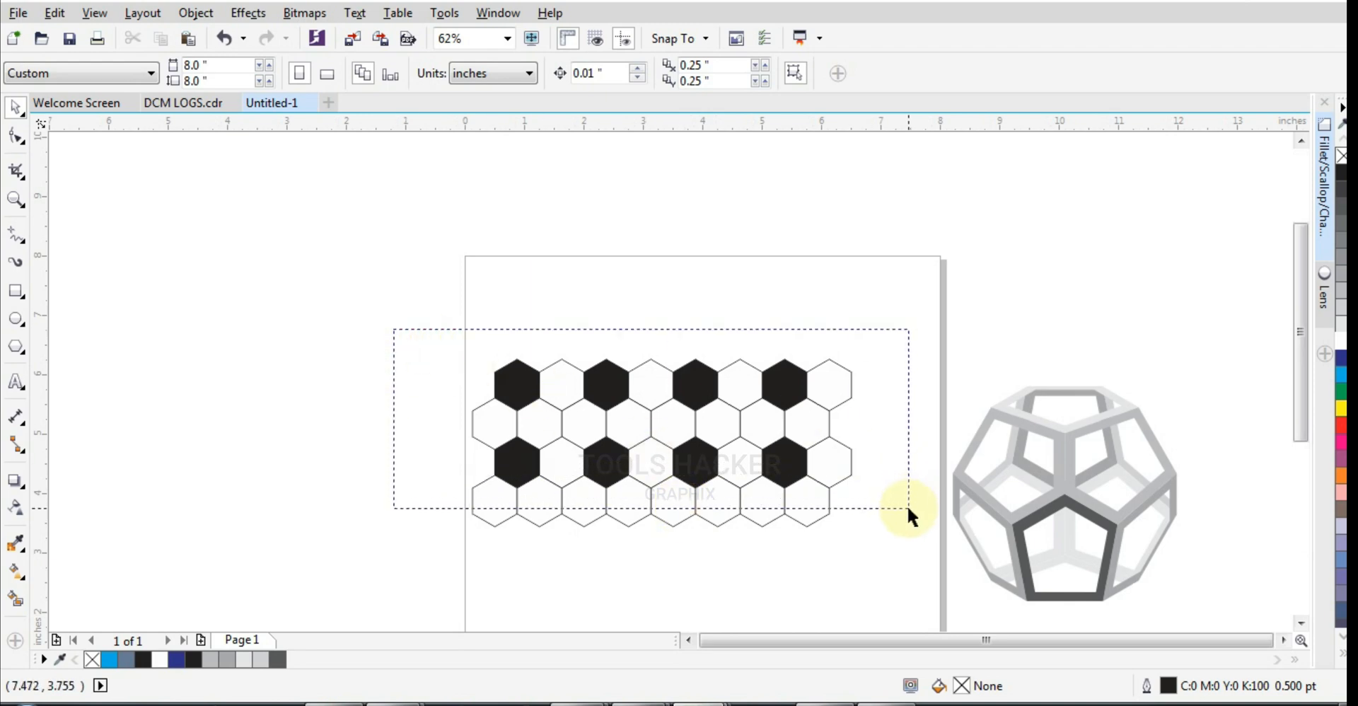
{"action": "left_click_drag", "start_coordinate": [785, 460], "coordinate": [785, 541]}
{"action": "right_click", "coordinate": [785, 541]}
{"action": "scroll", "coordinate": [779, 482], "scroll_direction": "up", "scroll_amount": 3}
{"action": "scroll", "coordinate": [807, 449], "scroll_direction": "down", "scroll_amount": 2}
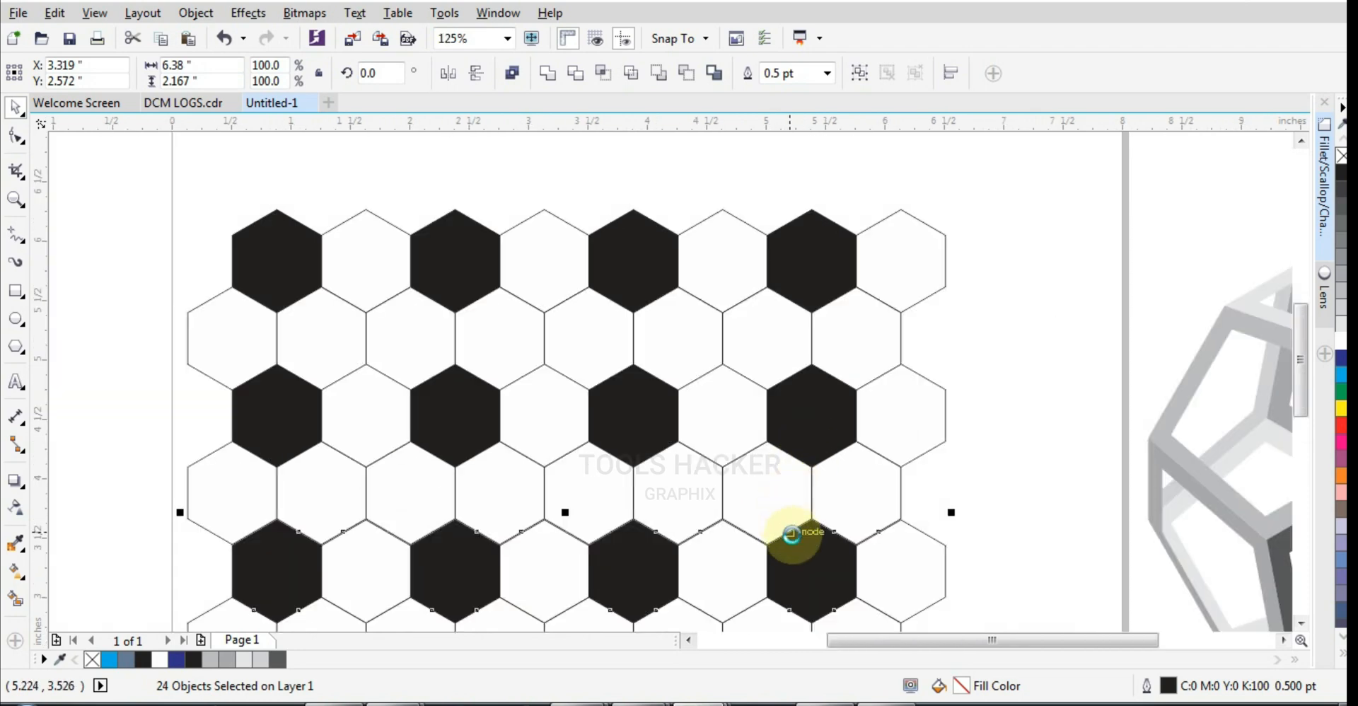
{"action": "scroll", "coordinate": [795, 541], "scroll_direction": "up", "scroll_amount": 3}
{"action": "scroll", "coordinate": [856, 519], "scroll_direction": "down", "scroll_amount": 4}
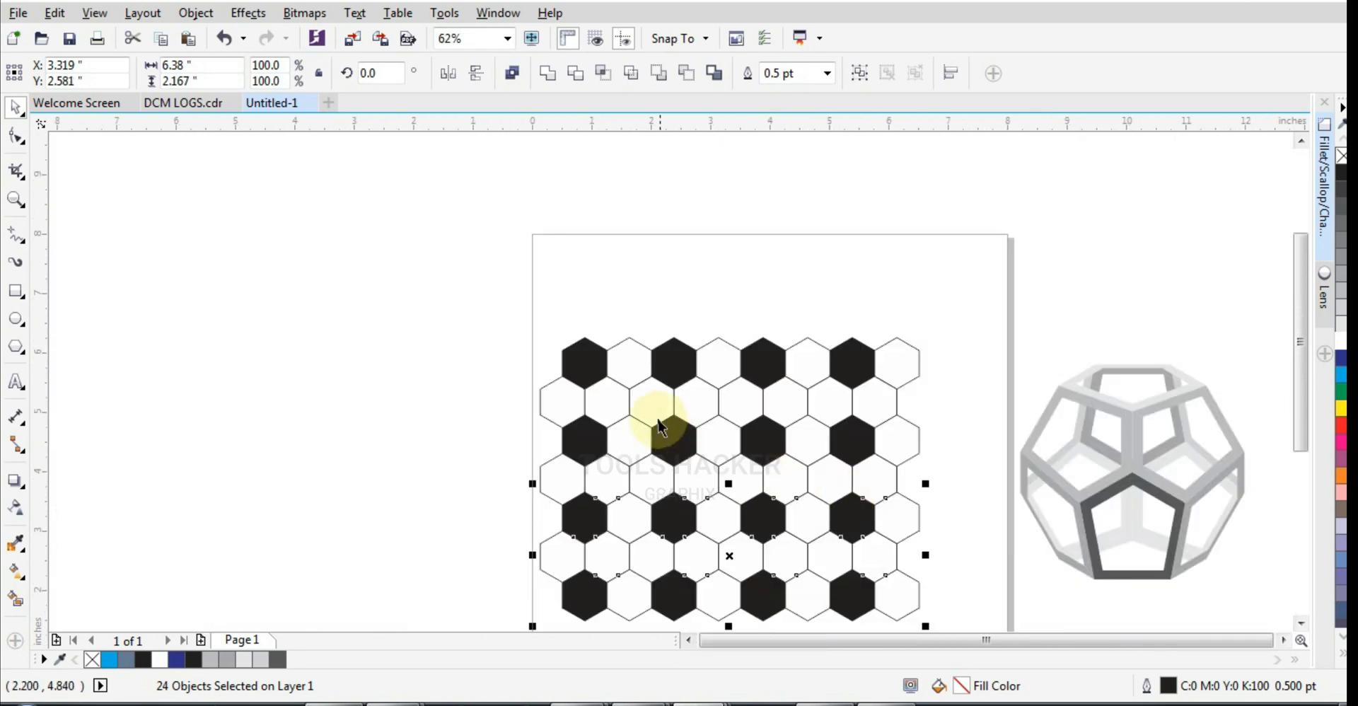
{"action": "key", "text": "Escape"}
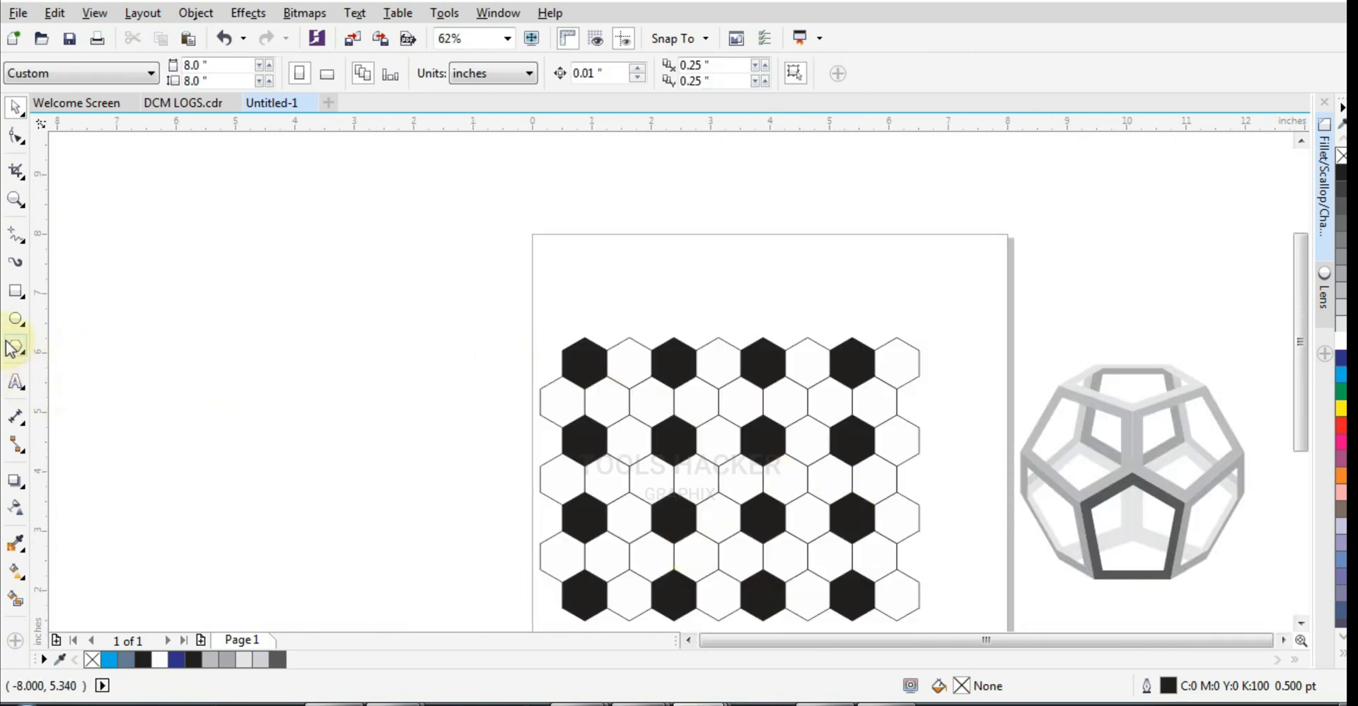
Draw a circle, move it over the middle of the hexagon pattern and enlarge it to about 3.57 inches wide
{"action": "left_click", "coordinate": [15, 319]}
{"action": "left_click_drag", "start_coordinate": [312, 311], "coordinate": [488, 537]}
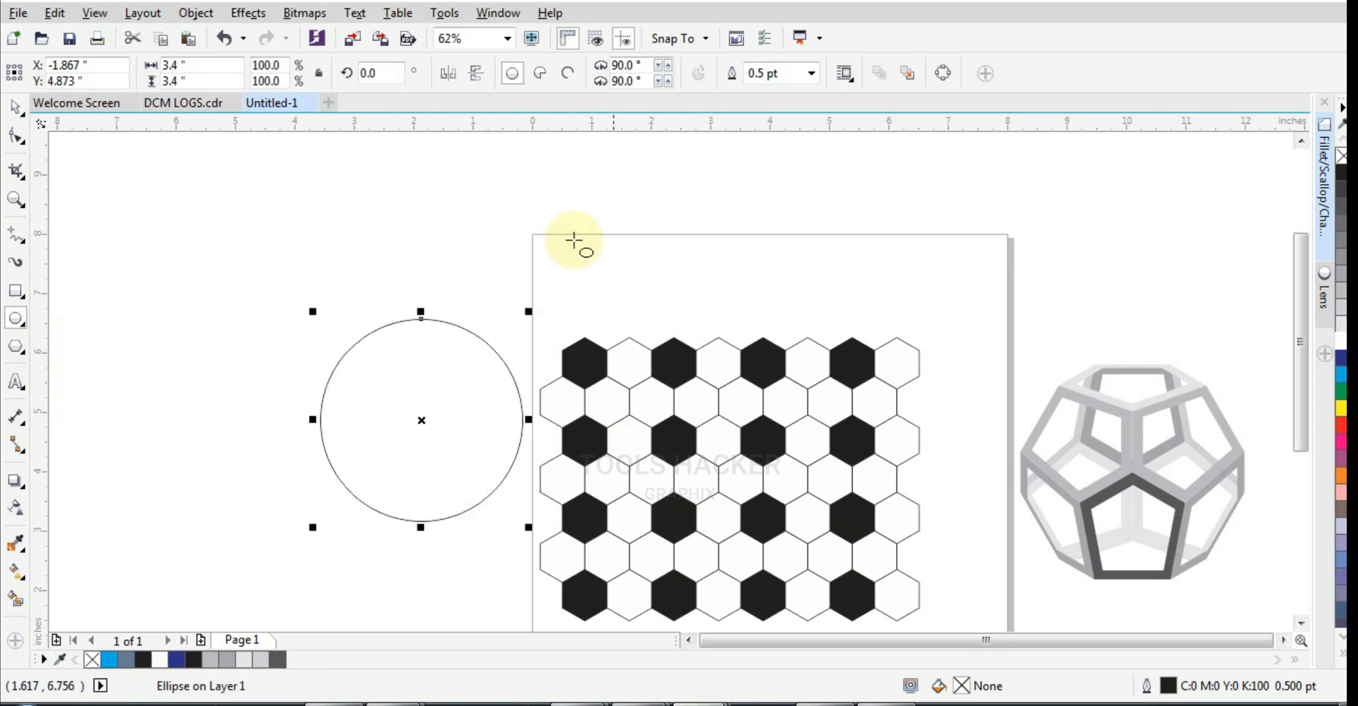
{"action": "left_click", "coordinate": [14, 110]}
{"action": "left_click_drag", "start_coordinate": [499, 435], "coordinate": [822, 493]}
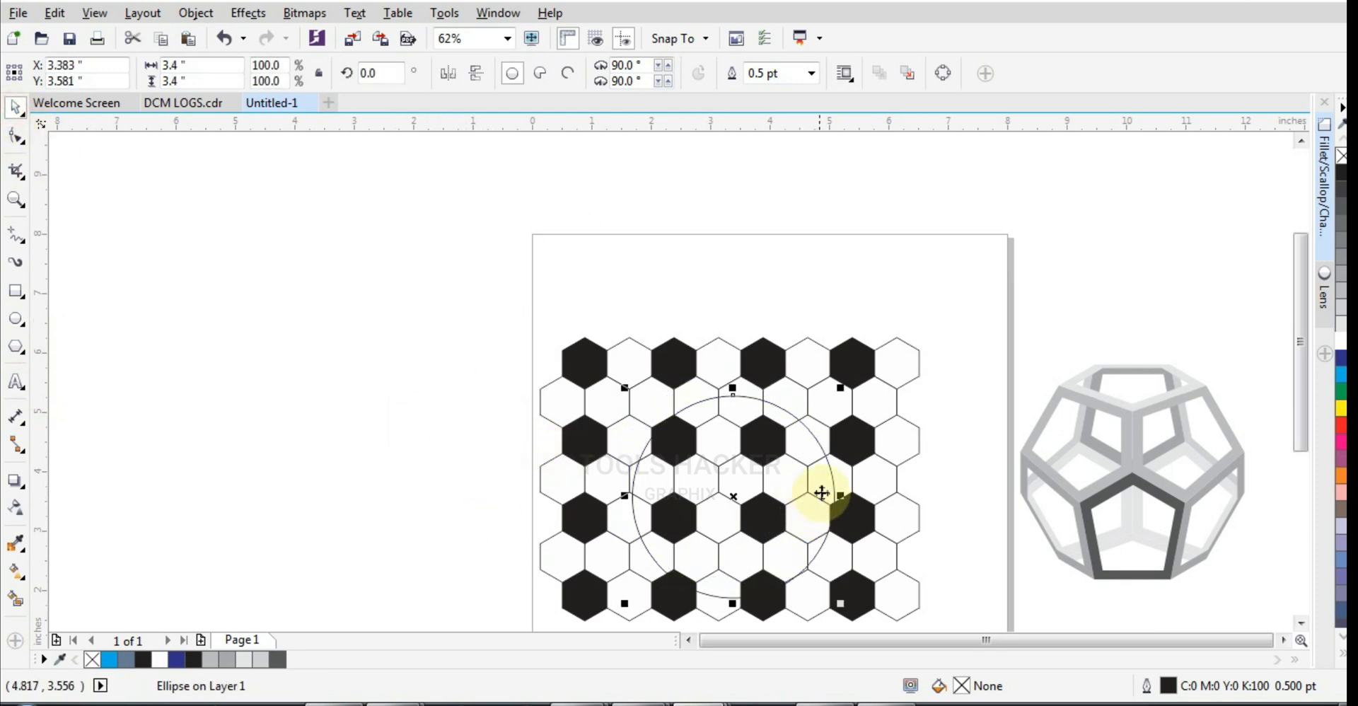
{"action": "left_click_drag", "start_coordinate": [834, 391], "coordinate": [845, 381]}
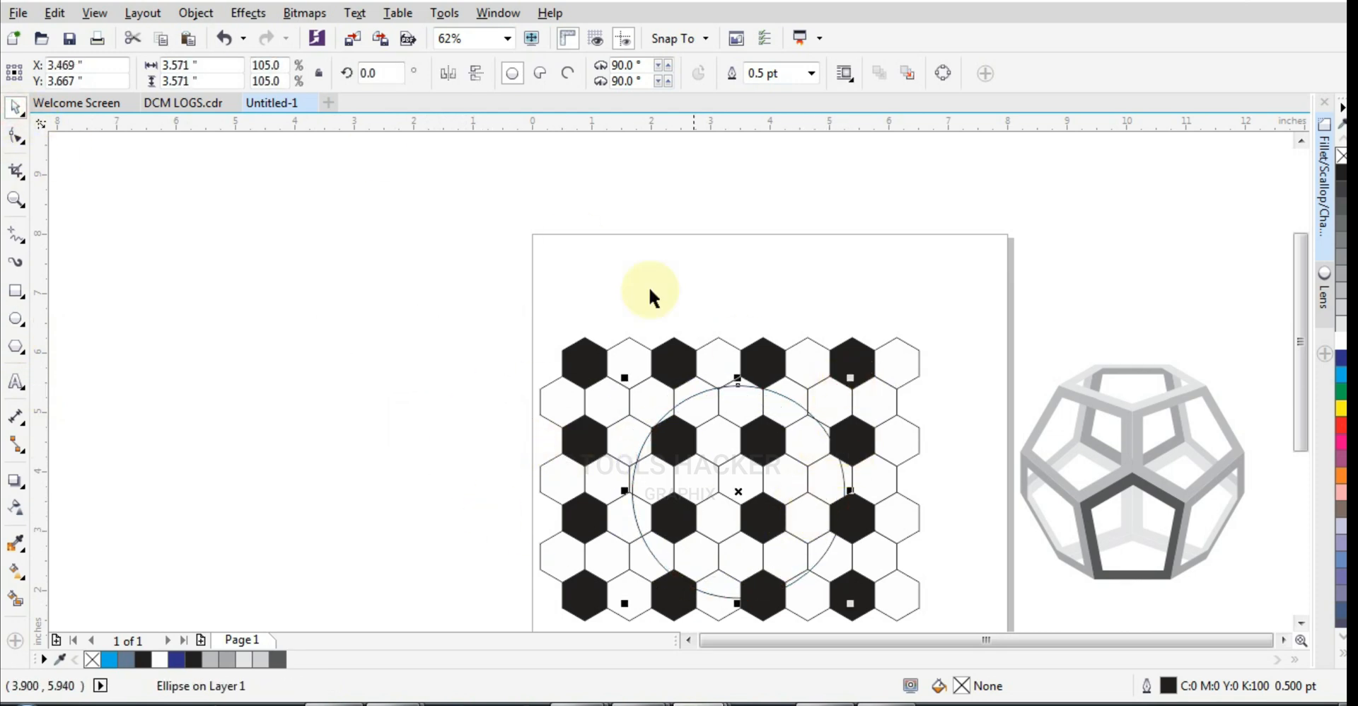
{"action": "left_click", "coordinate": [195, 13]}
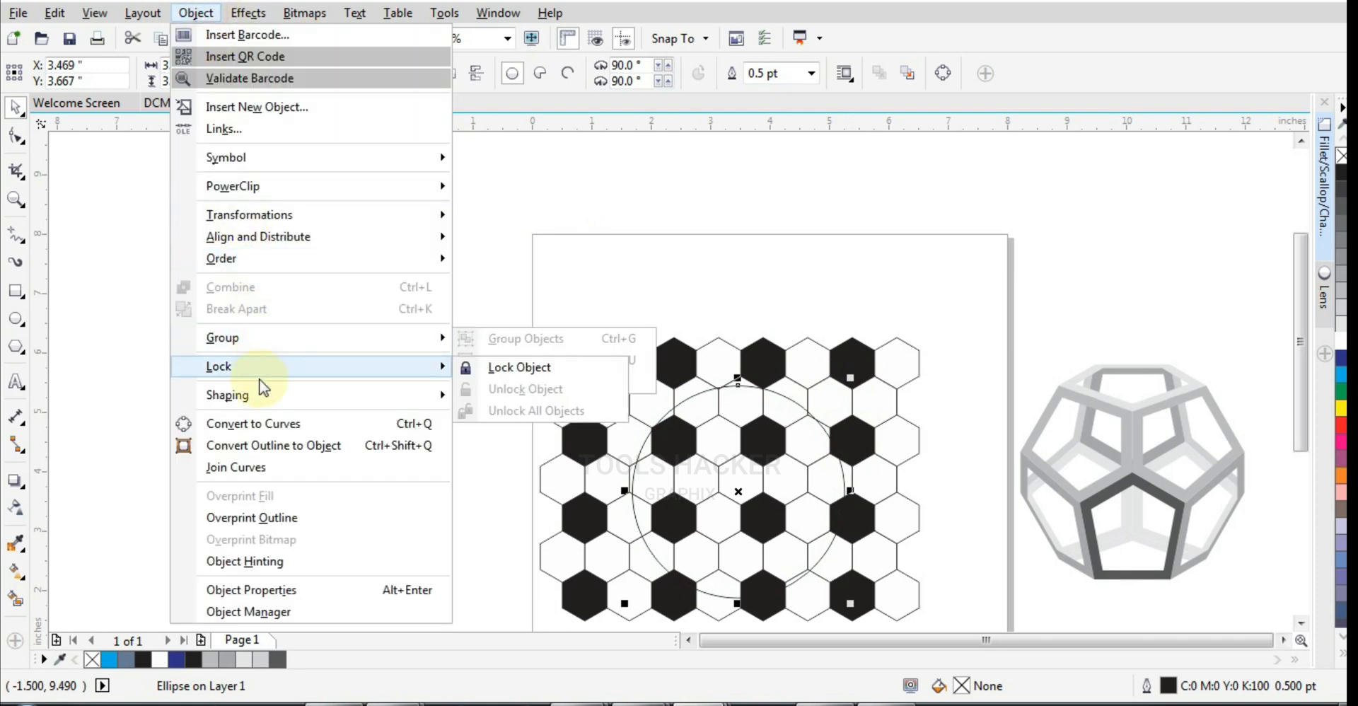
{"action": "mouse_move", "coordinate": [267, 396]}
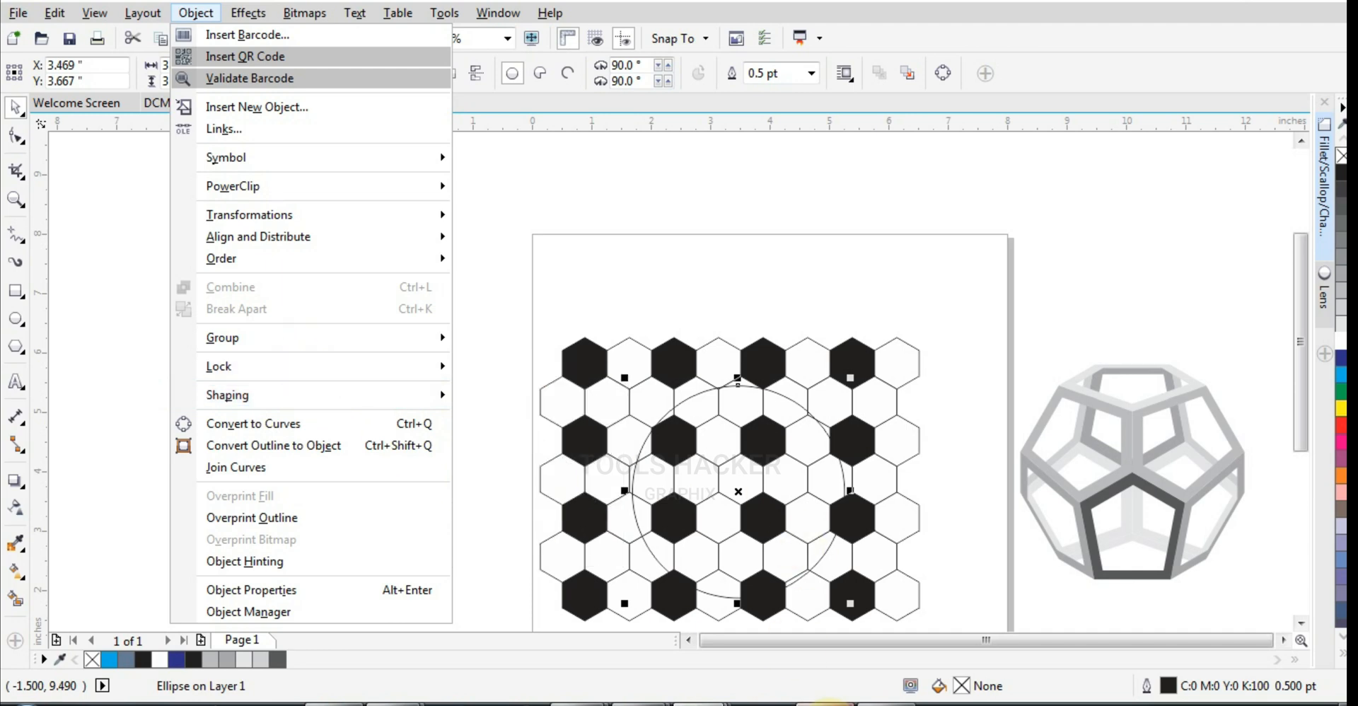
{"action": "left_click", "coordinate": [829, 703]}
{"action": "left_click", "coordinate": [990, 152]}
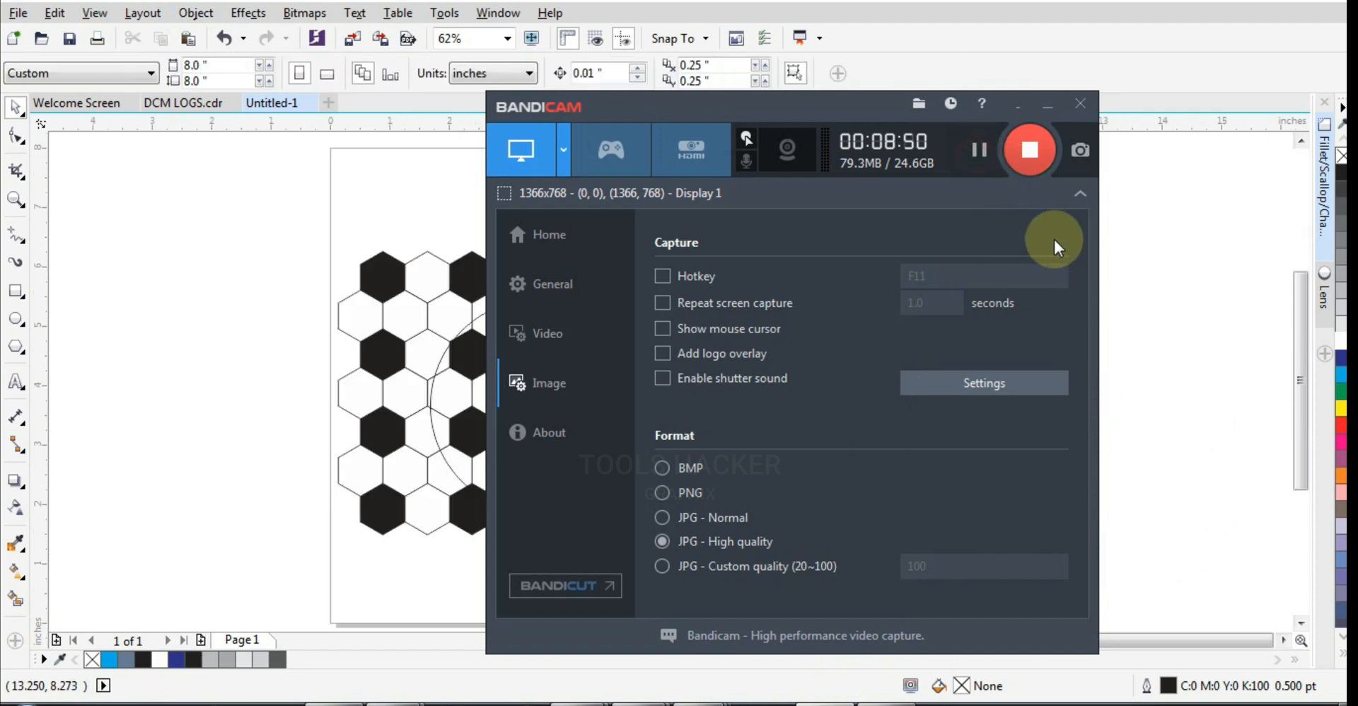
{"action": "left_click", "coordinate": [1118, 235]}
Apply a Fish Eye lens at 100% to the circle and move it up and left over the hexagon pattern
{"action": "left_click", "coordinate": [590, 391]}
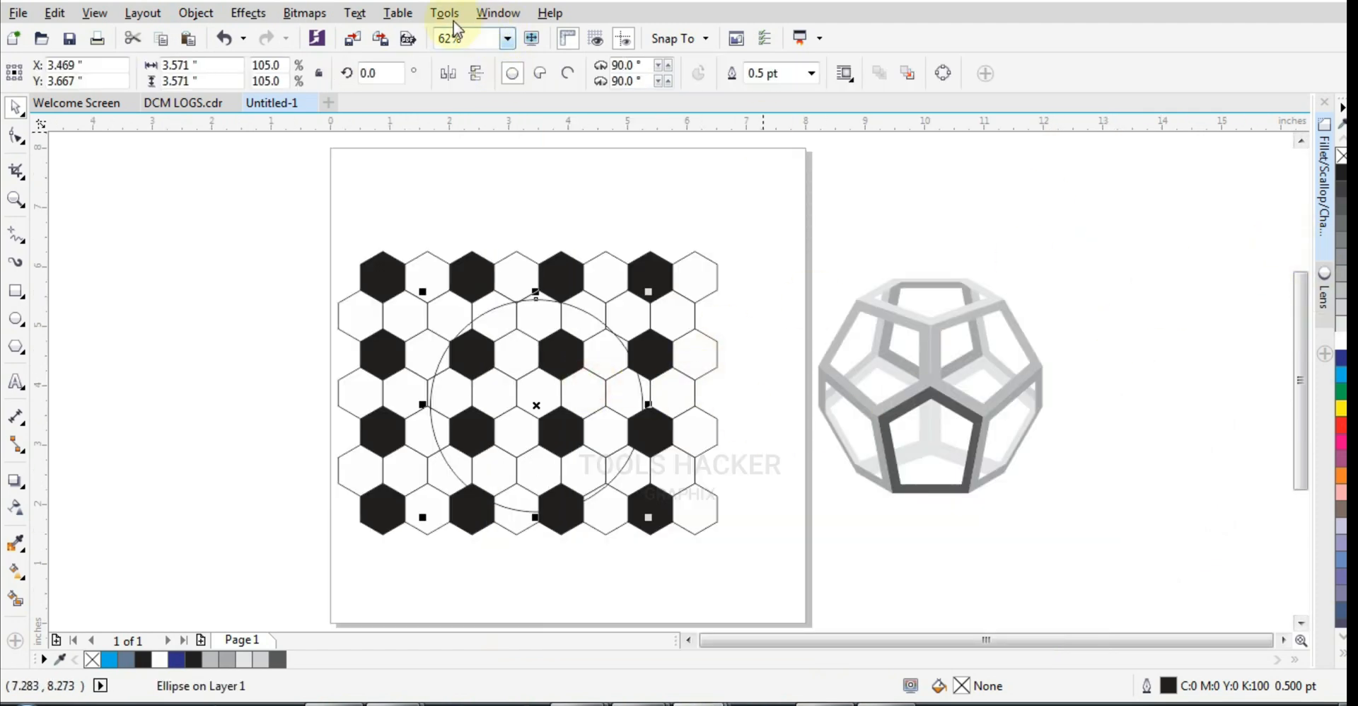
{"action": "left_click", "coordinate": [396, 14]}
{"action": "mouse_move", "coordinate": [373, 21]}
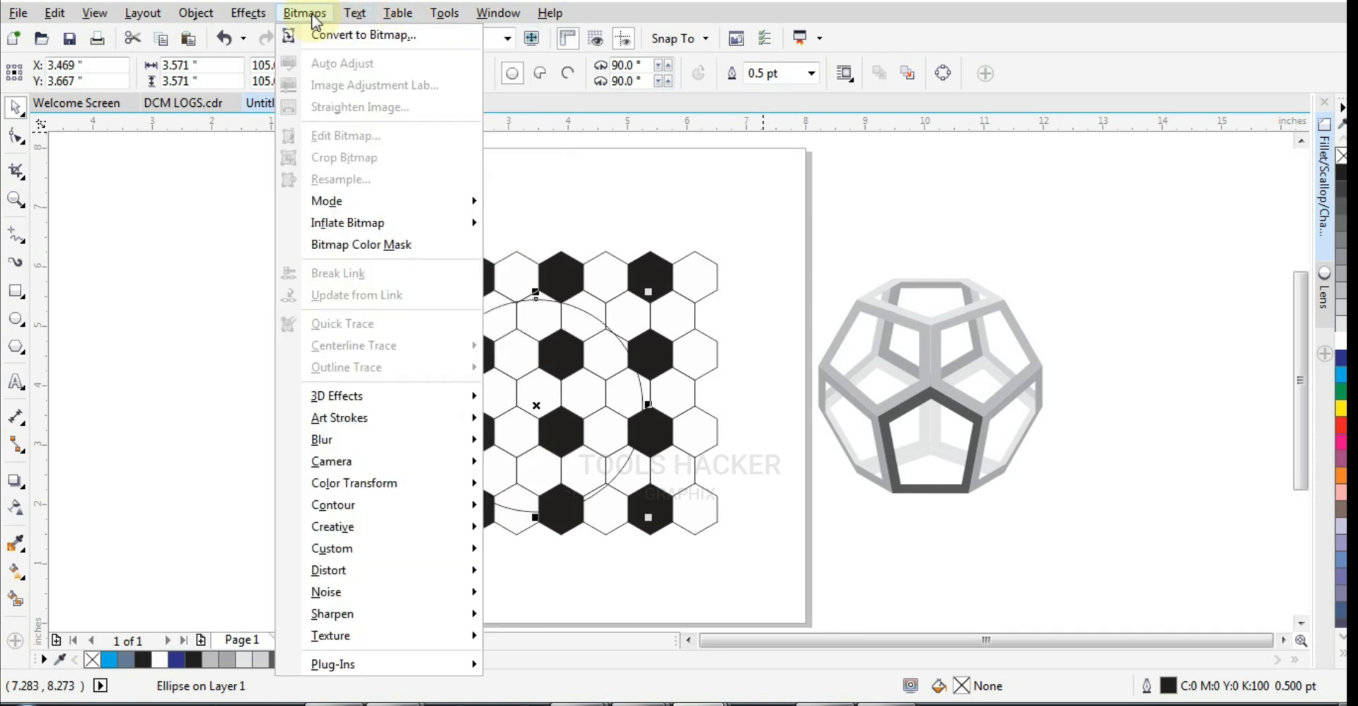
{"action": "mouse_move", "coordinate": [254, 18]}
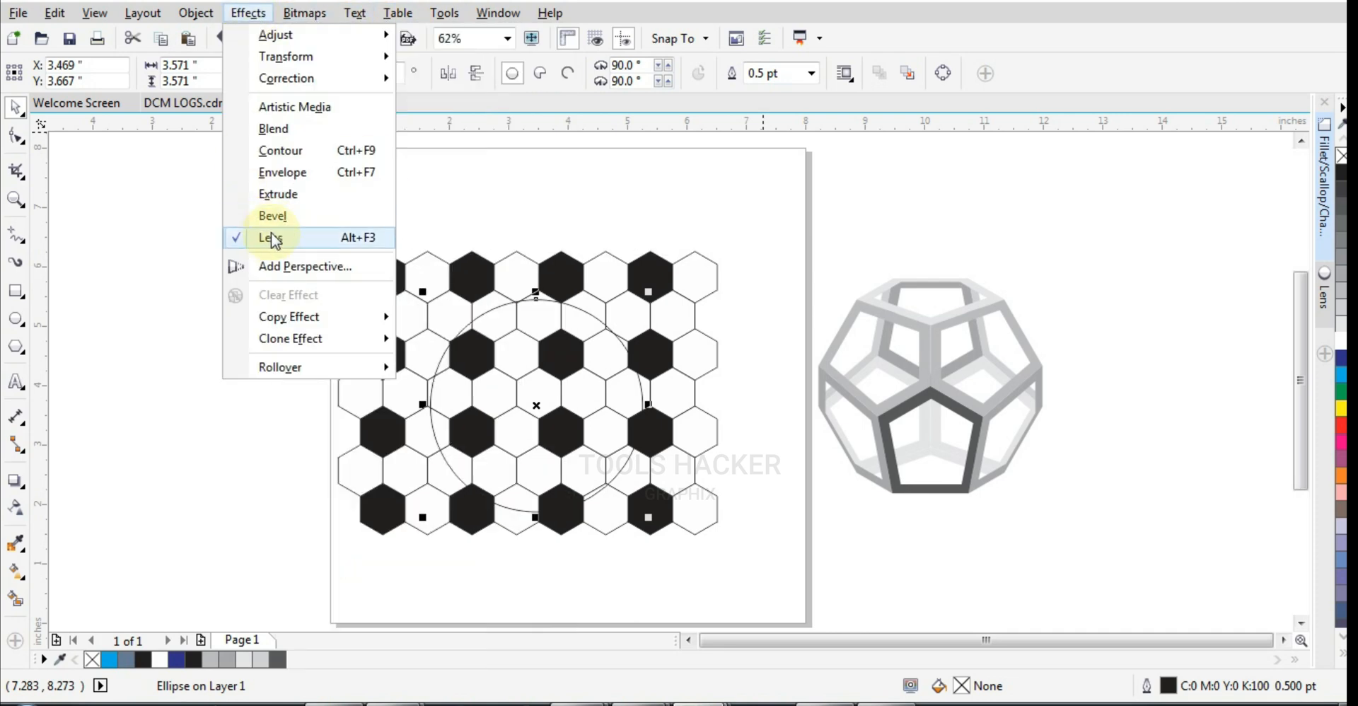
{"action": "left_click", "coordinate": [267, 236]}
{"action": "left_click", "coordinate": [248, 13]}
{"action": "left_click", "coordinate": [270, 238]}
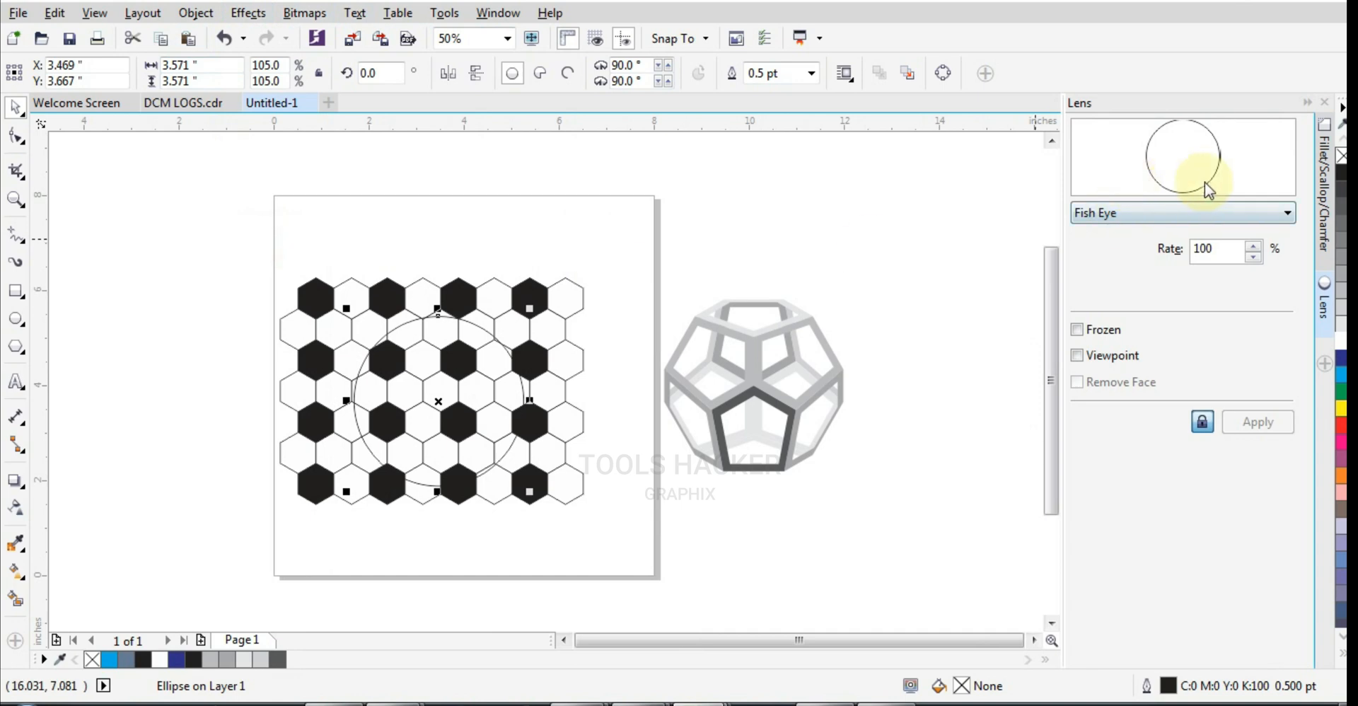
{"action": "left_click", "coordinate": [1148, 223]}
{"action": "left_click", "coordinate": [1135, 301]}
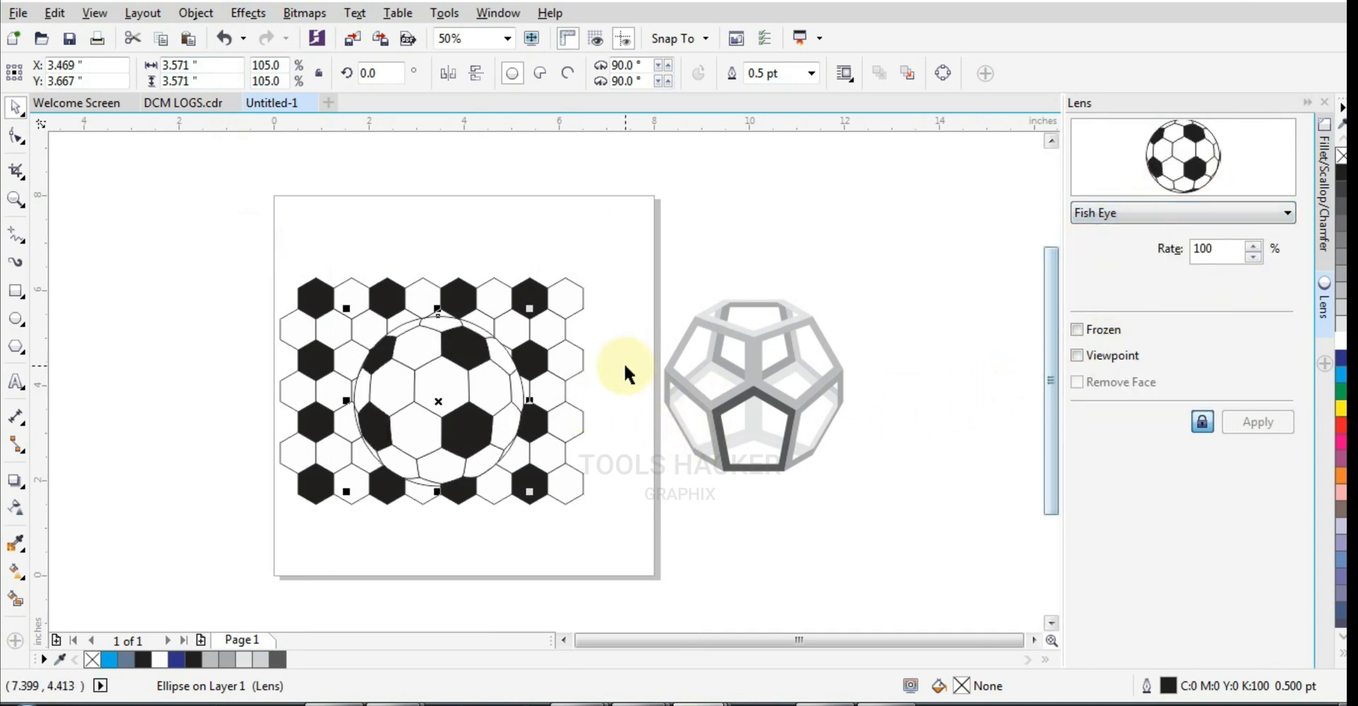
{"action": "left_click_drag", "start_coordinate": [477, 386], "coordinate": [445, 373]}
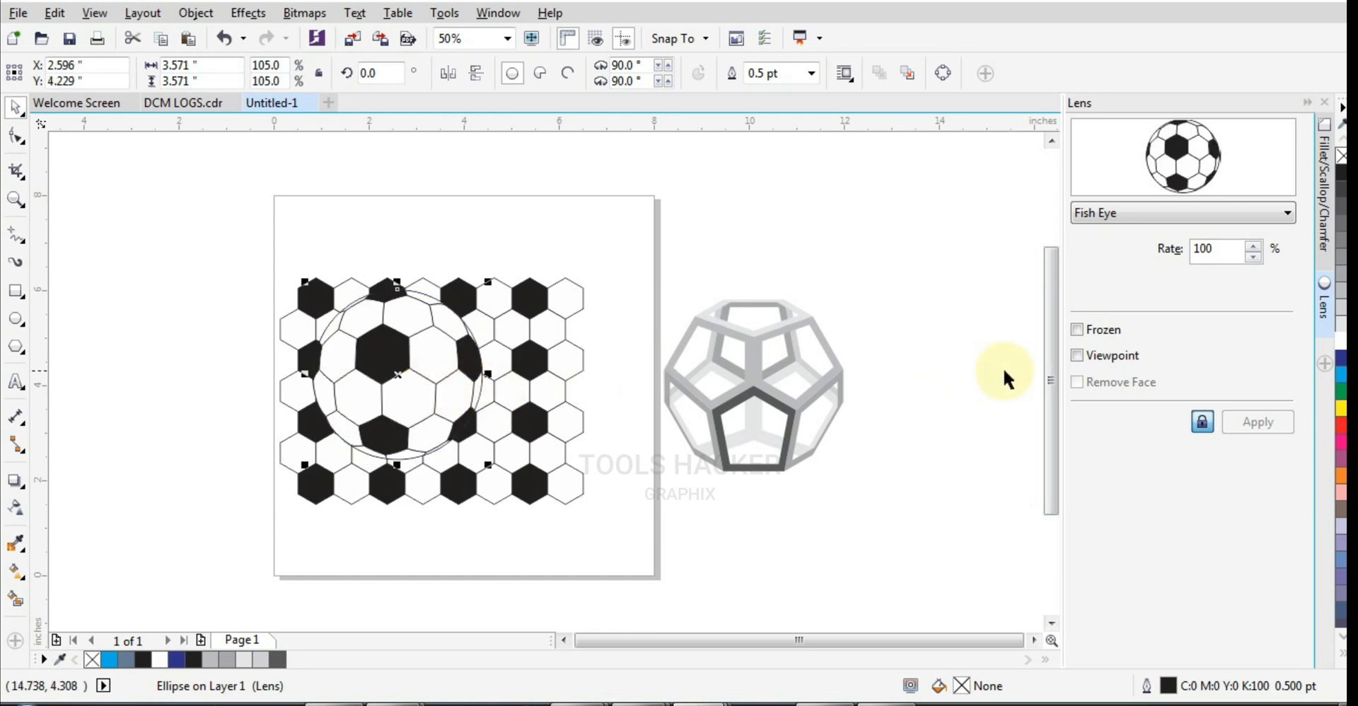
Freeze the Fish Eye lens and move the resulting soccer ball off the hexagon pattern, to the right of the frame logo
{"action": "left_click", "coordinate": [1078, 331]}
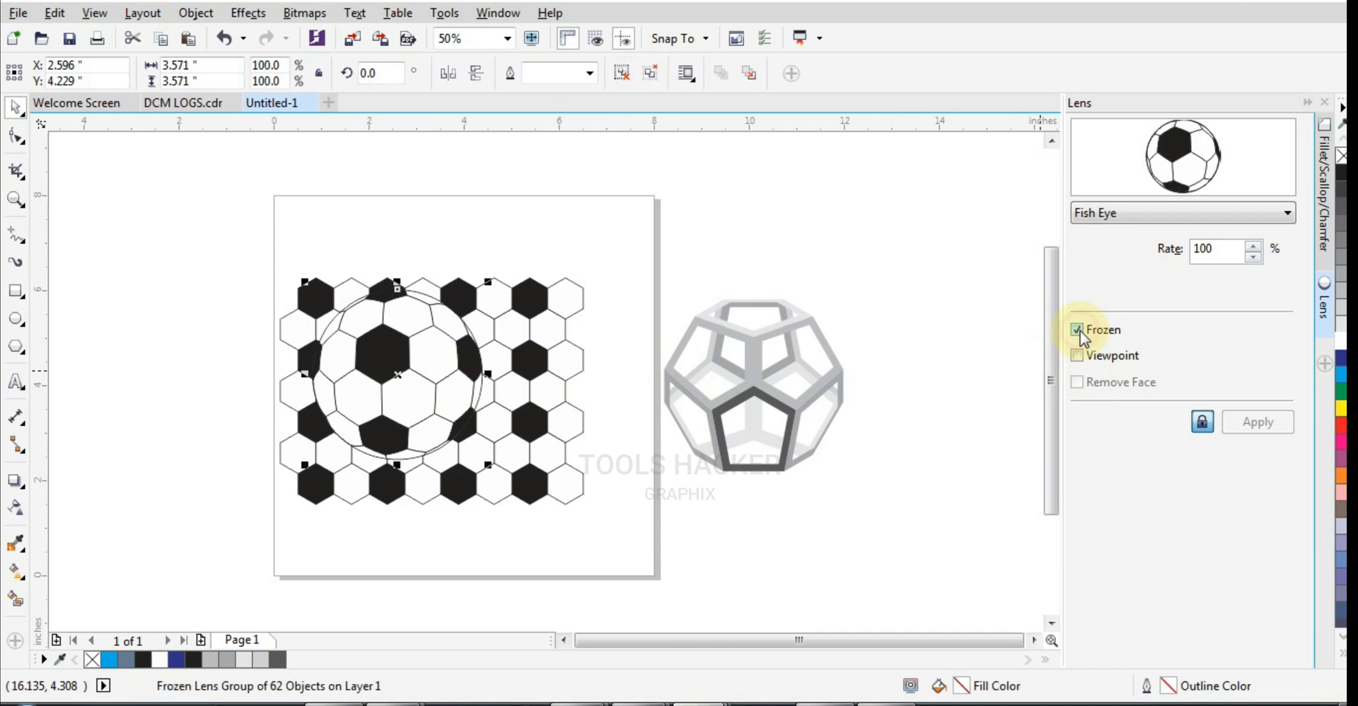
{"action": "left_click_drag", "start_coordinate": [434, 348], "coordinate": [412, 347]}
{"action": "left_click_drag", "start_coordinate": [311, 339], "coordinate": [932, 312]}
{"action": "scroll", "coordinate": [932, 312], "scroll_direction": "down", "scroll_amount": 2}
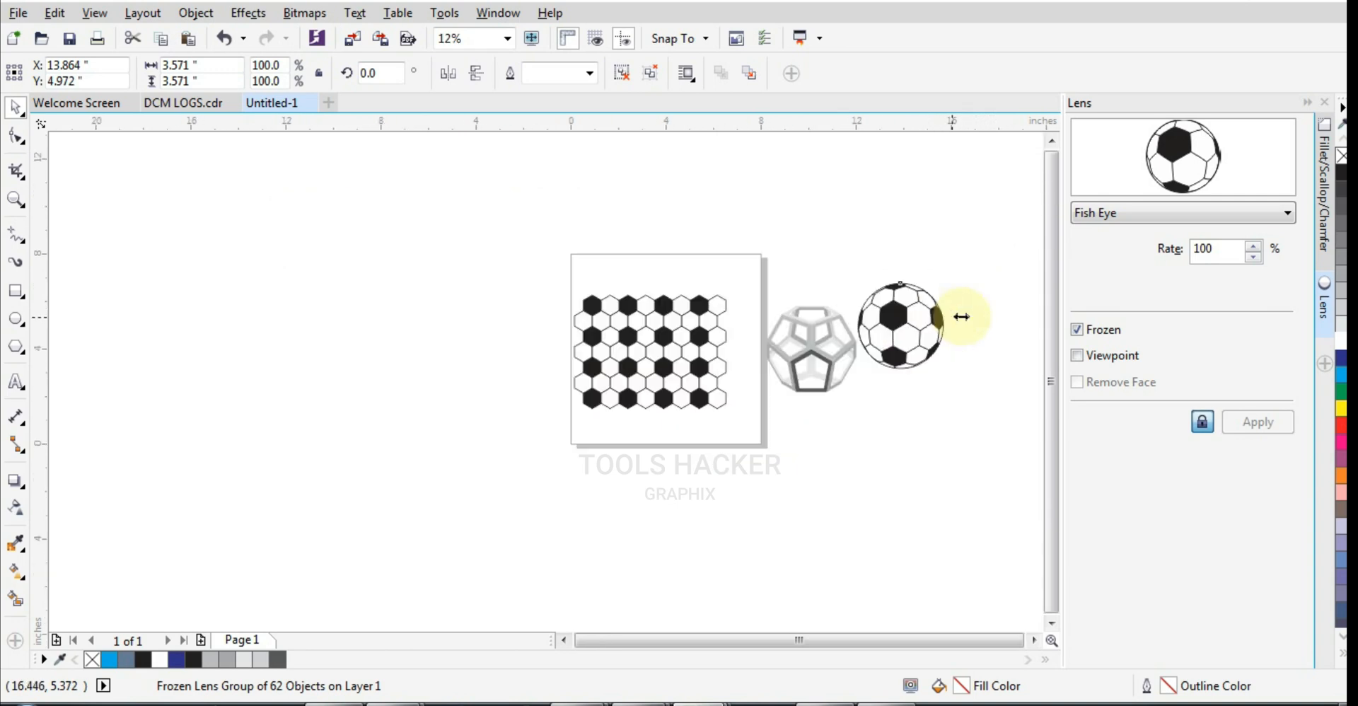
Select the whole hexagon pattern and move it off the page to the left
{"action": "left_click", "coordinate": [689, 338]}
{"action": "left_click_drag", "start_coordinate": [534, 414], "coordinate": [534, 414]}
{"action": "left_click_drag", "start_coordinate": [625, 398], "coordinate": [357, 377]}
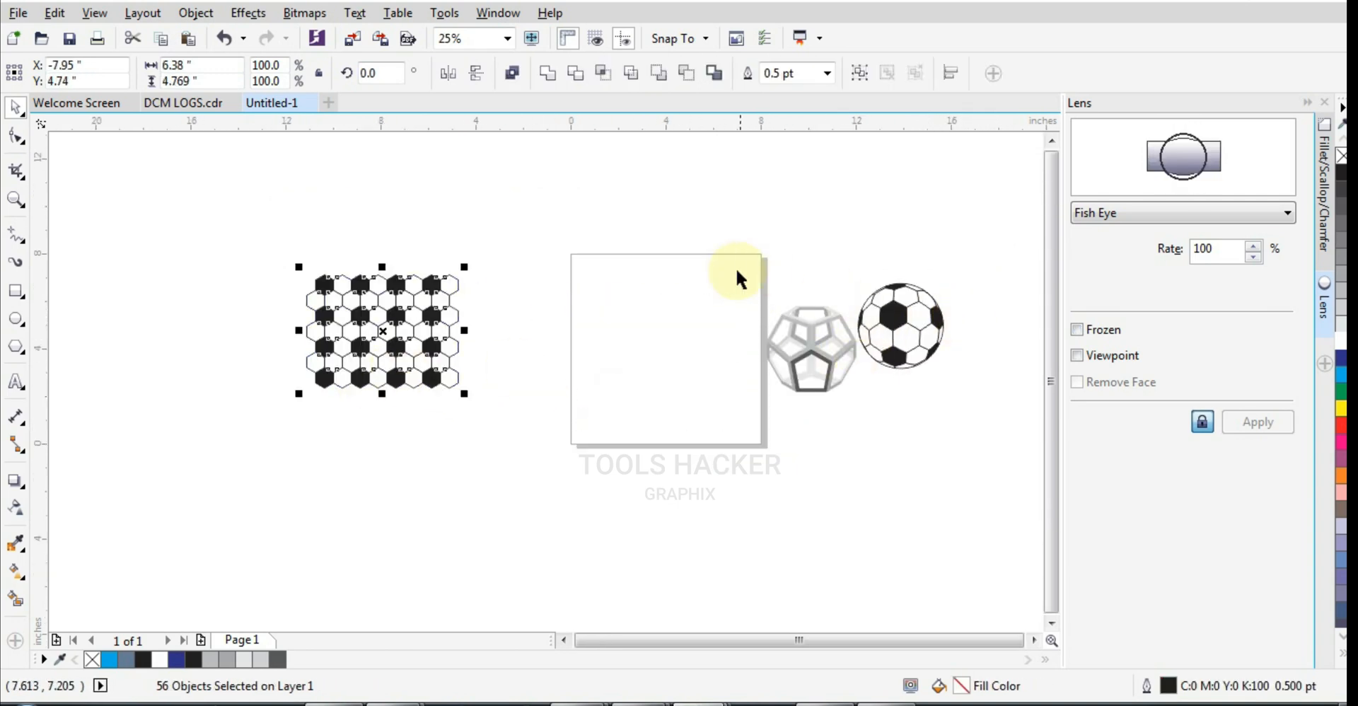
Select both groups of the grey frame logo and move them onto the middle of the page
{"action": "left_click_drag", "start_coordinate": [860, 427], "coordinate": [860, 427]}
{"action": "left_click_drag", "start_coordinate": [841, 365], "coordinate": [693, 369]}
{"action": "scroll", "coordinate": [764, 355], "scroll_direction": "up", "scroll_amount": 2}
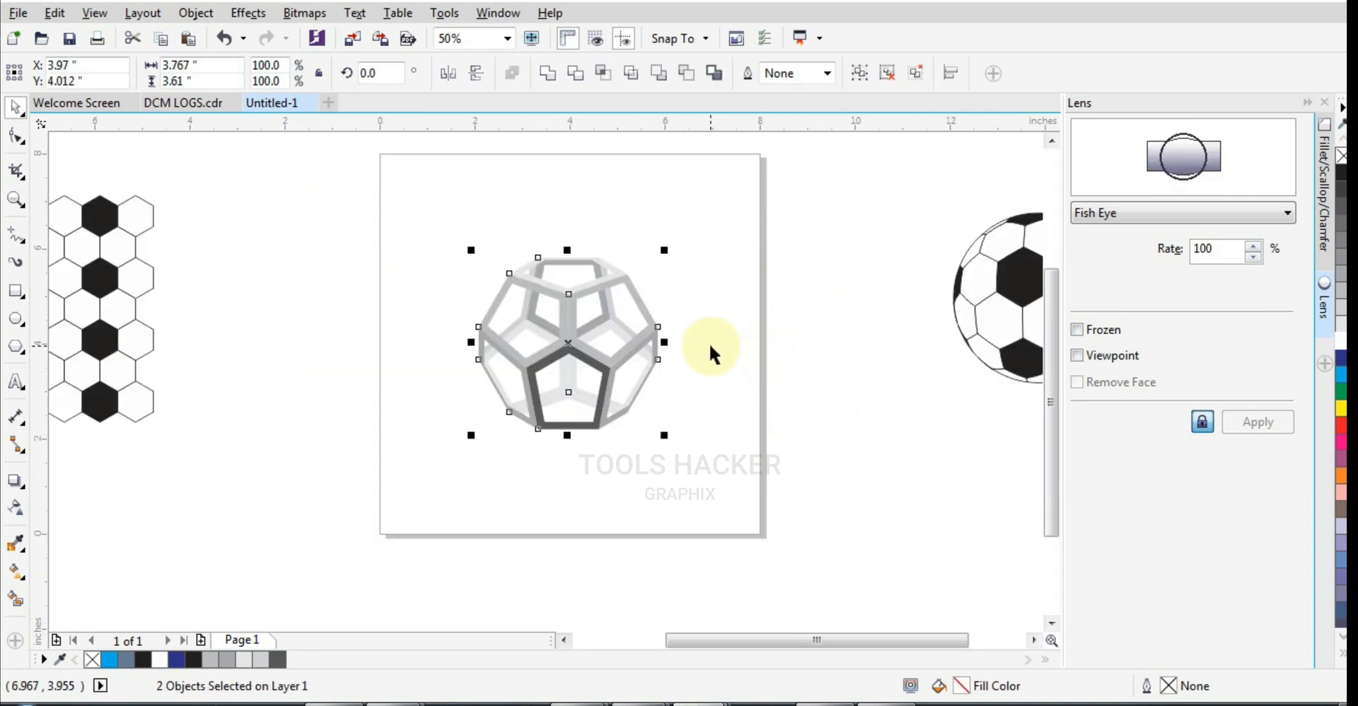
{"action": "left_click", "coordinate": [747, 356]}
{"action": "left_click_drag", "start_coordinate": [611, 357], "coordinate": [642, 385]}
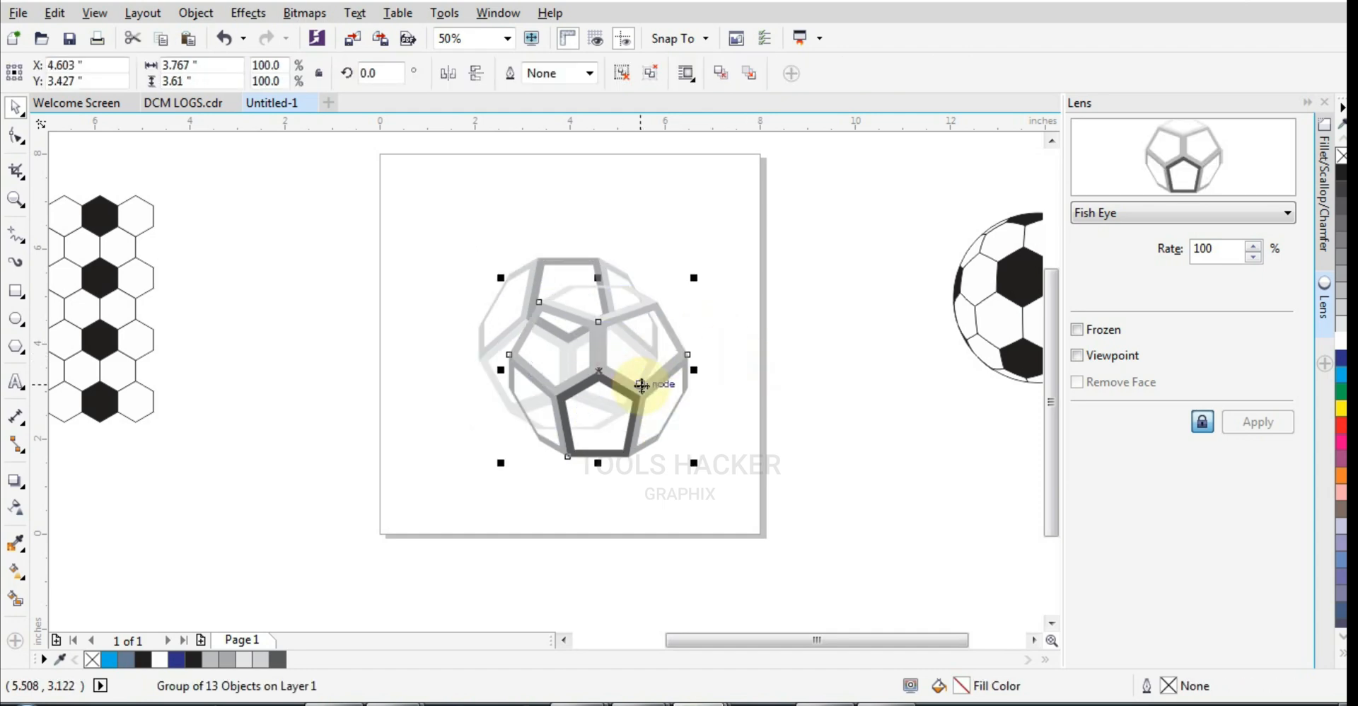
{"action": "key", "text": "ctrl+z"}
Shrink the soccer ball to about 2.41 inches wide and place it inside the grey frame
{"action": "left_click", "coordinate": [750, 323]}
{"action": "left_click_drag", "start_coordinate": [1000, 308], "coordinate": [748, 362]}
{"action": "left_click_drag", "start_coordinate": [869, 440], "coordinate": [842, 423]}
{"action": "left_click_drag", "start_coordinate": [807, 349], "coordinate": [597, 357]}
{"action": "scroll", "coordinate": [590, 394], "scroll_direction": "up", "scroll_amount": 2}
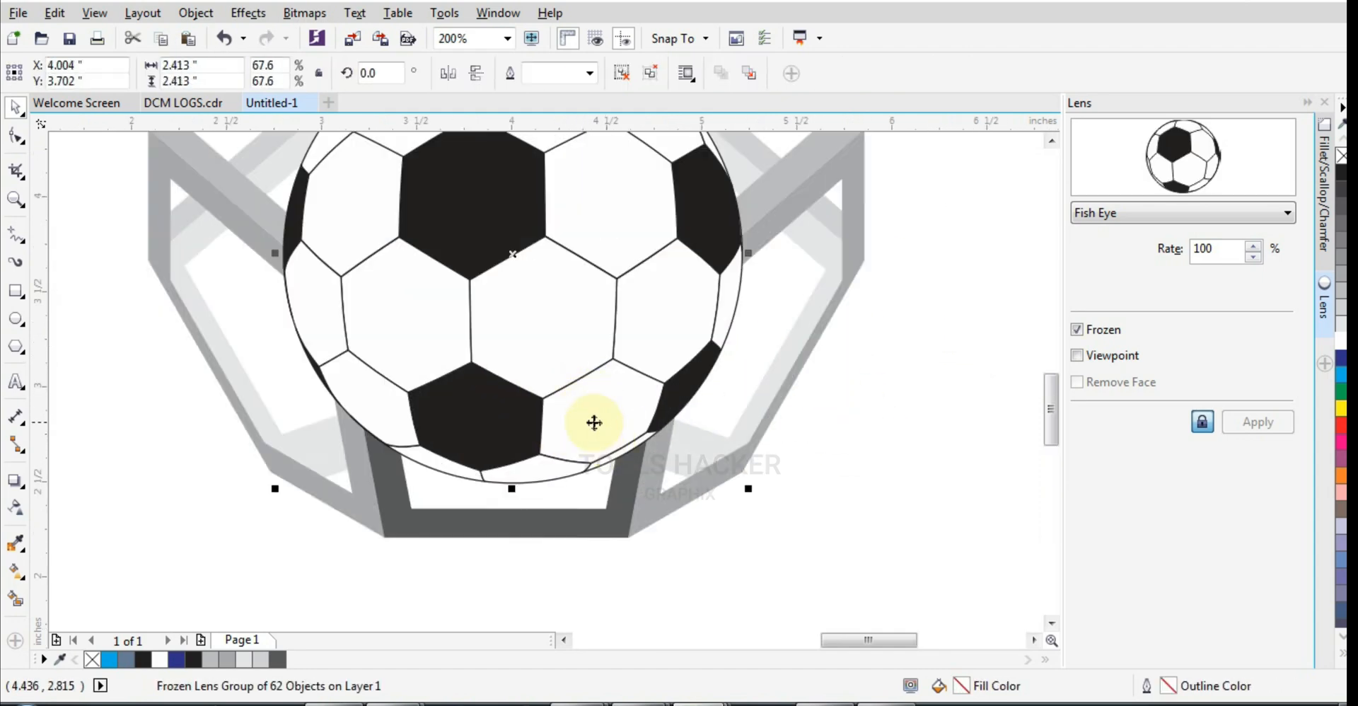
Lower the ball slightly toward the frame's base and center it horizontally on the frame
{"action": "mouse_move", "coordinate": [594, 422]}
{"action": "left_mouse_down"}
{"action": "mouse_move", "coordinate": [595, 443]}
{"action": "mouse_move", "coordinate": [599, 431]}
{"action": "left_mouse_up"}
{"action": "left_click", "coordinate": [610, 522], "text": "shift"}
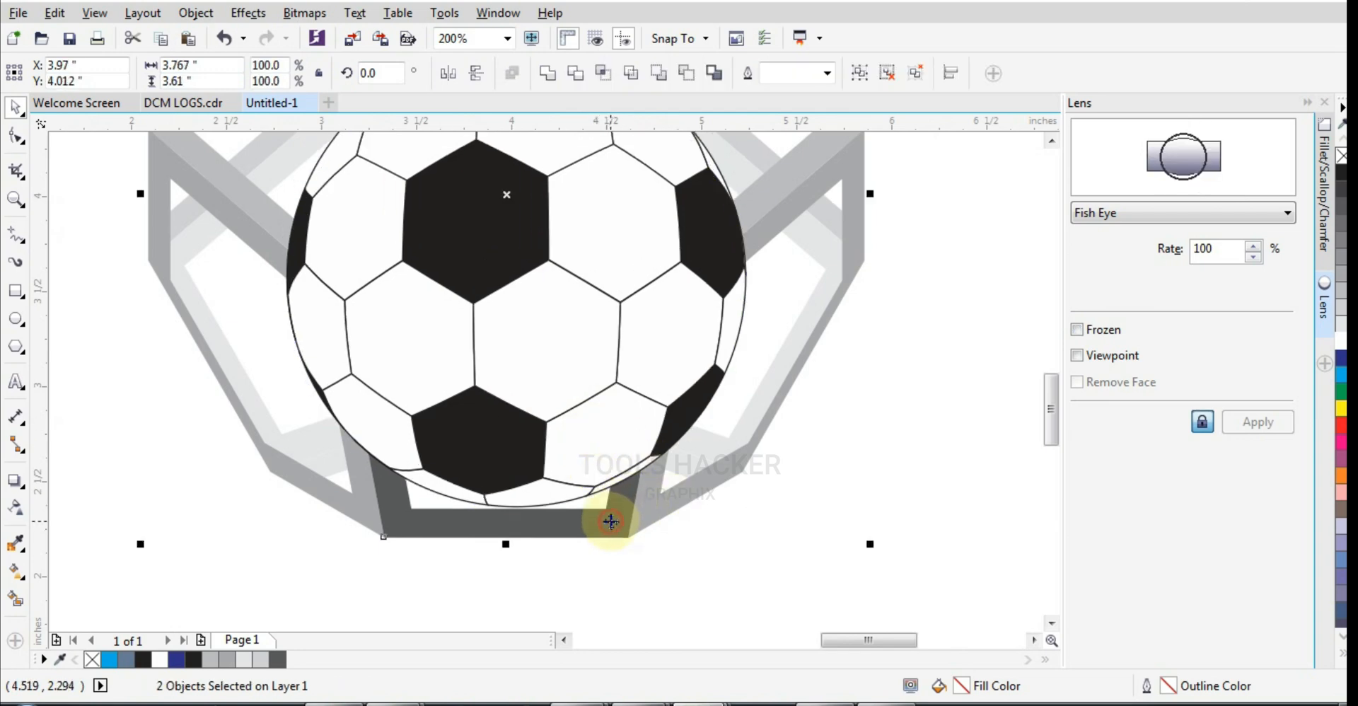
{"action": "key", "text": "c"}
{"action": "left_click", "coordinate": [775, 480]}
Bring the front frame group in front of the soccer ball
{"action": "scroll", "coordinate": [710, 501], "scroll_direction": "down", "scroll_amount": 1}
{"action": "left_click", "coordinate": [675, 502]}
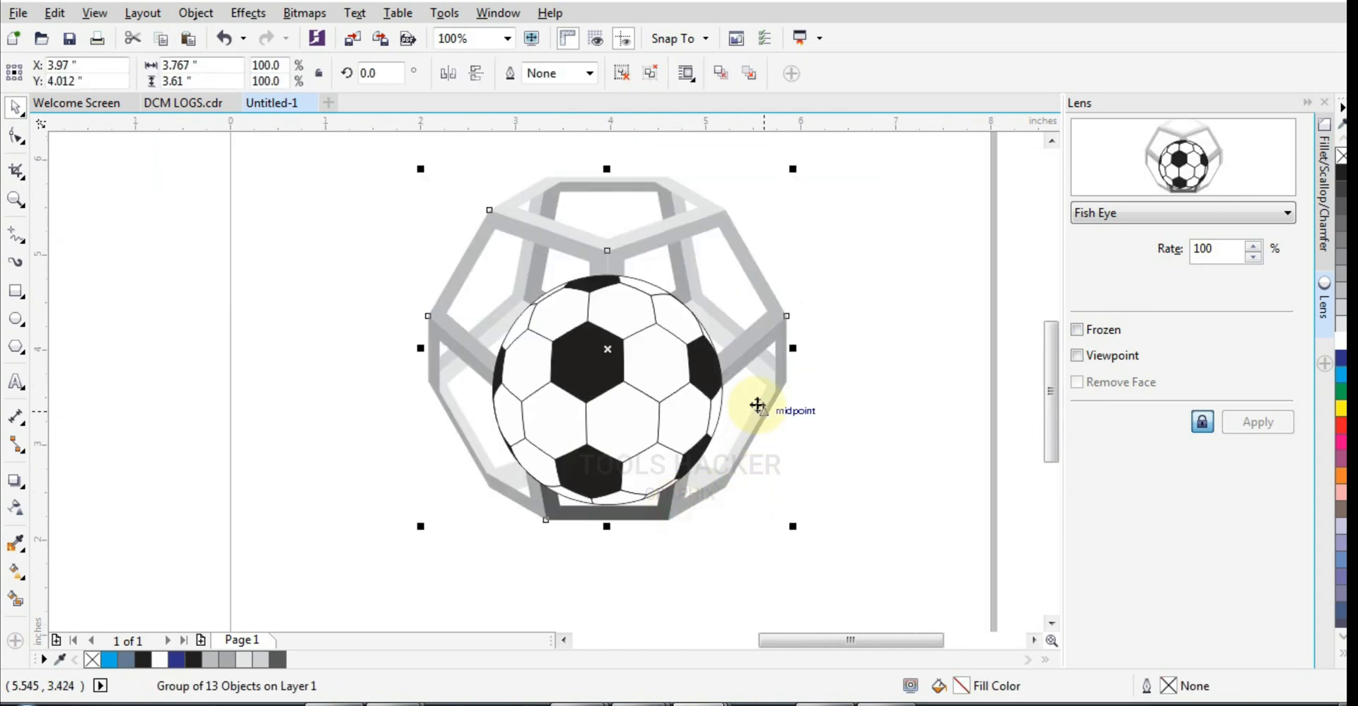
{"action": "key", "text": "shift+Page_Up"}
{"action": "left_click", "coordinate": [870, 455]}
Move the soccer ball out of the frame to the page's lower right corner
{"action": "left_click", "coordinate": [673, 330]}
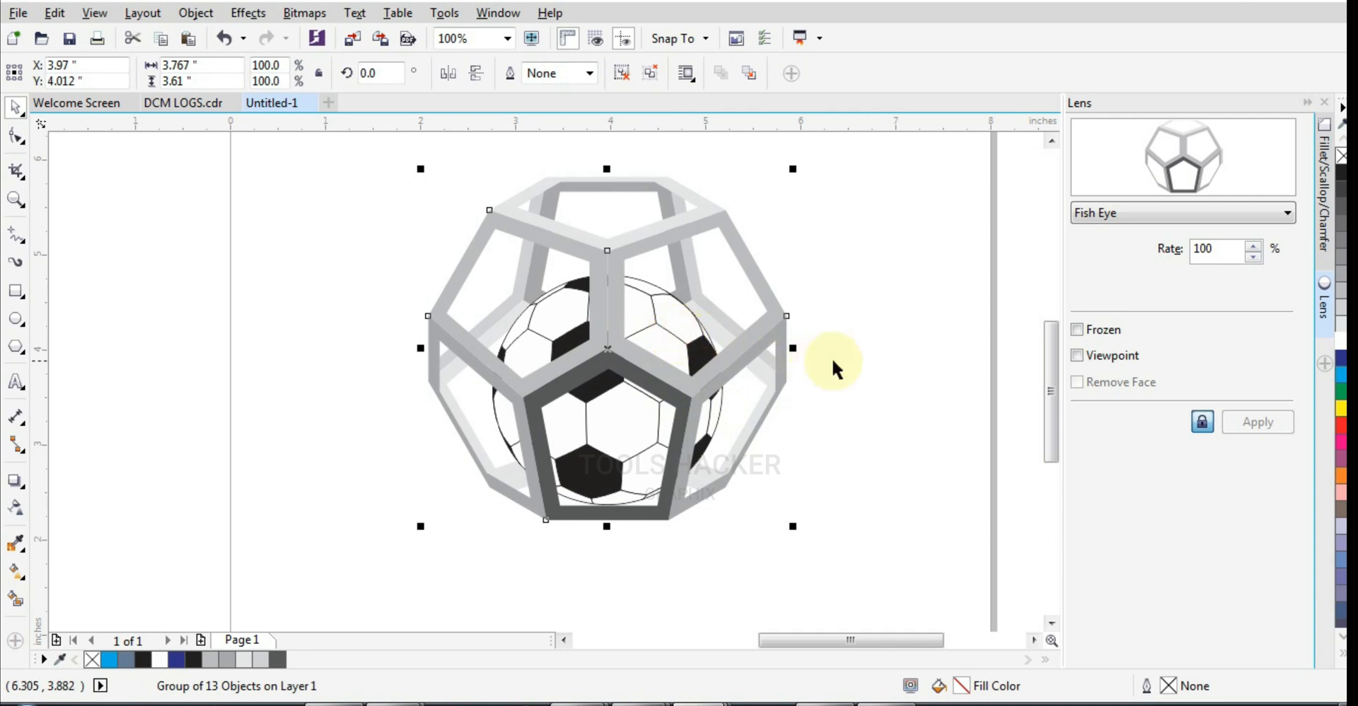
{"action": "scroll", "coordinate": [691, 372], "scroll_direction": "down", "scroll_amount": 3}
{"action": "left_click", "coordinate": [655, 380]}
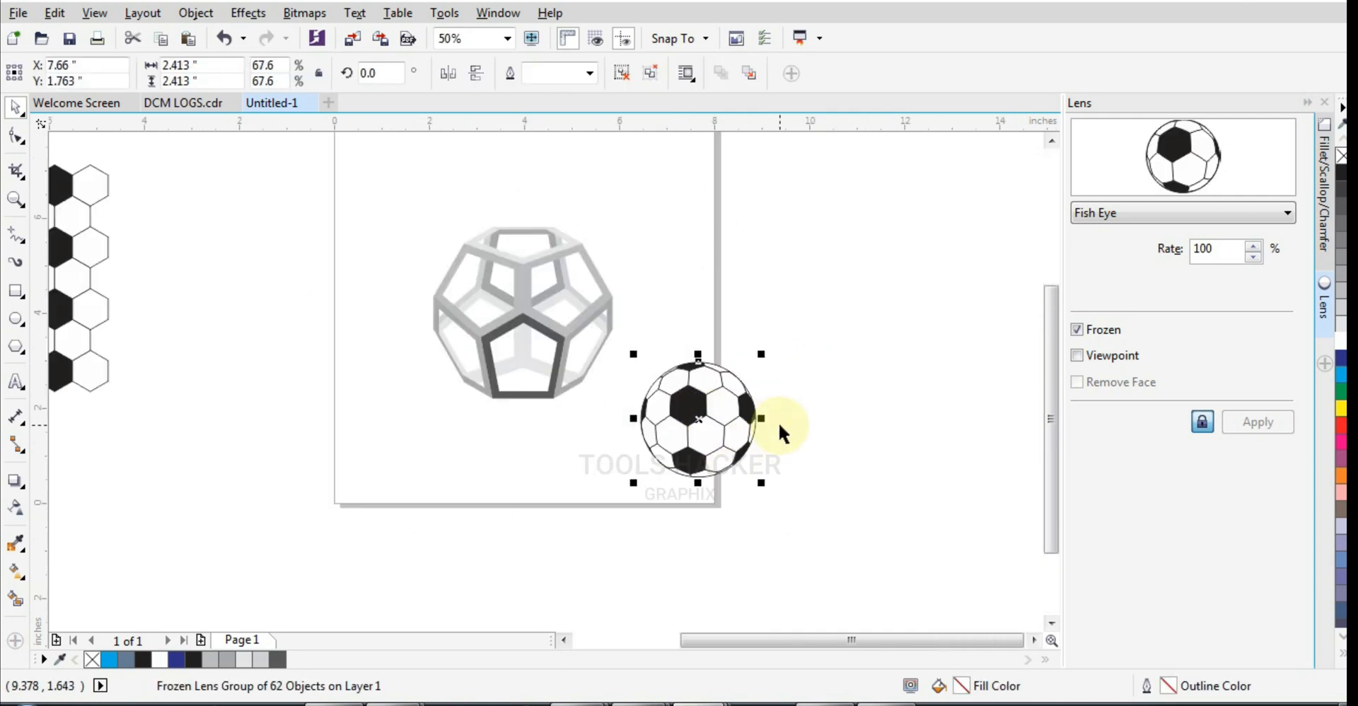
Draw a circle about 1.94 inches wide beside the soccer ball for its shading
{"action": "scroll", "coordinate": [778, 424], "scroll_direction": "up", "scroll_amount": 2}
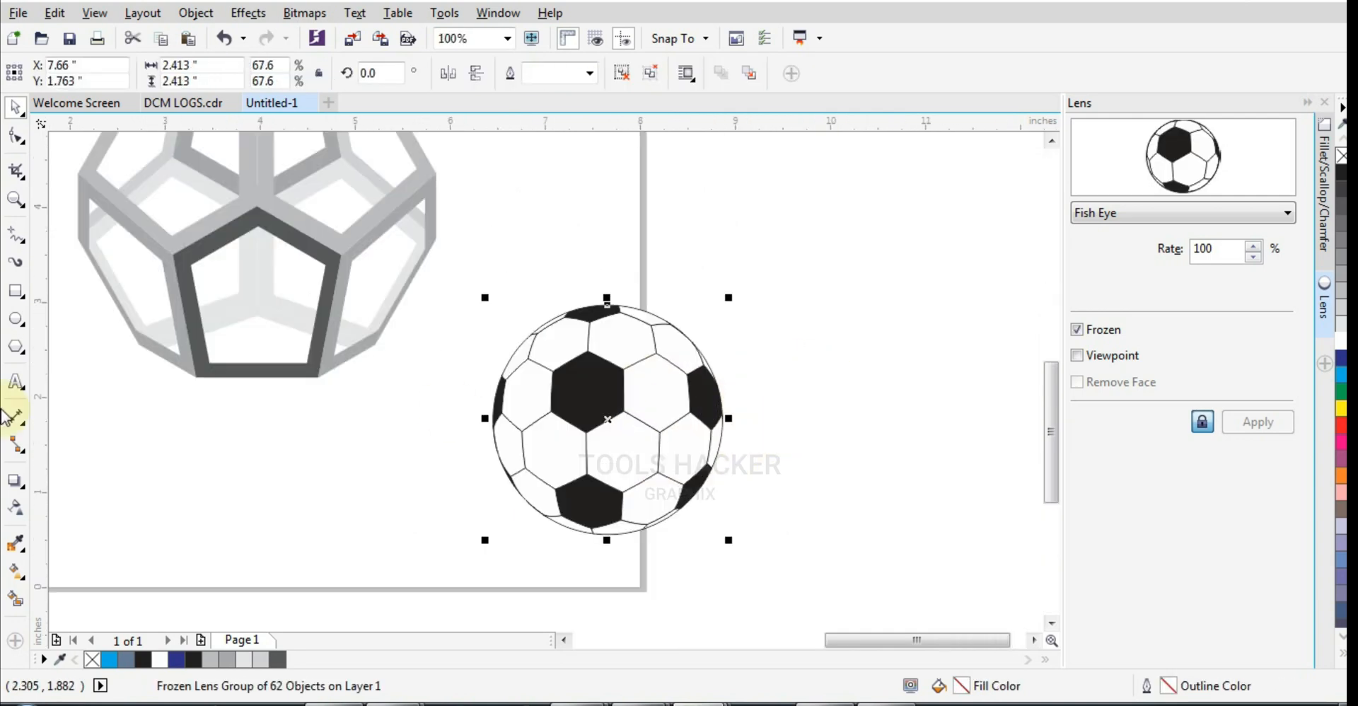
{"action": "left_click", "coordinate": [16, 318]}
{"action": "left_click_drag", "start_coordinate": [282, 411], "coordinate": [480, 609]}
{"action": "left_click", "coordinate": [16, 108]}
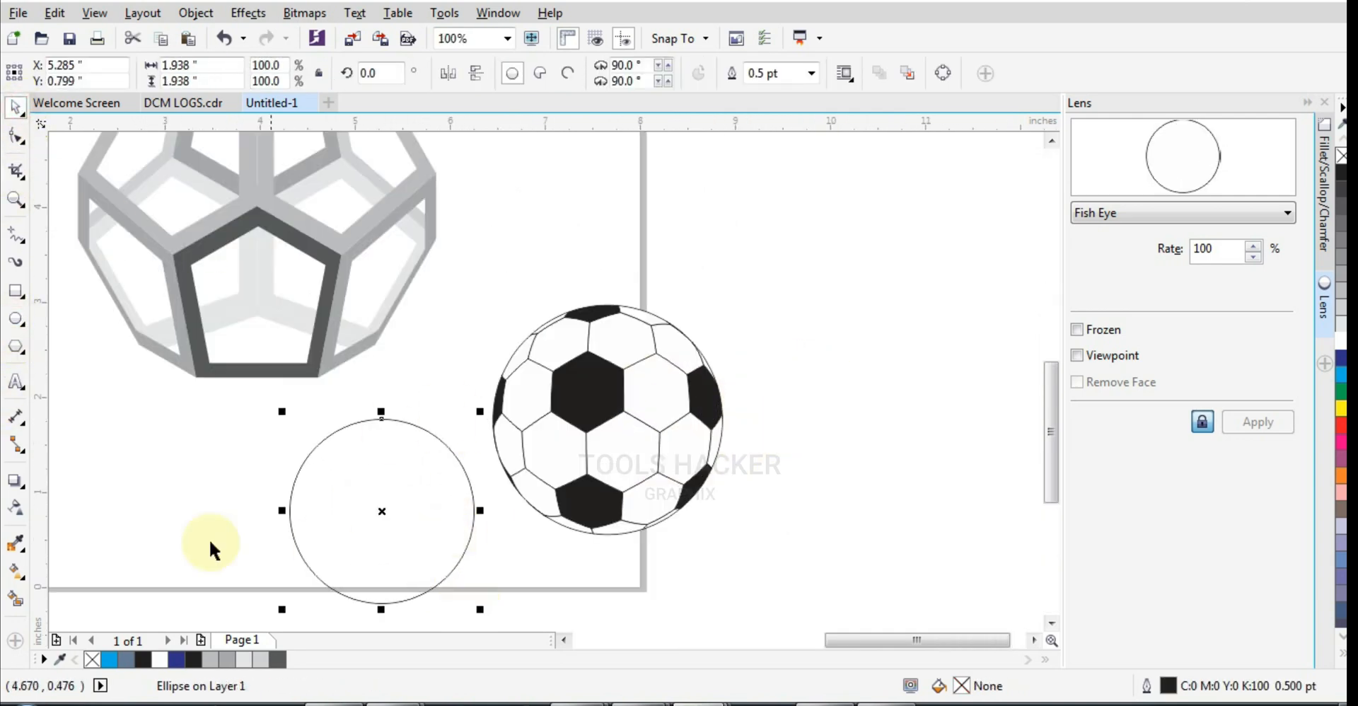
Fill the circle with 10% Black and turn it into an elliptical fountain fill
{"action": "left_click", "coordinate": [243, 662]}
{"action": "left_click", "coordinate": [20, 571]}
{"action": "left_click", "coordinate": [61, 572]}
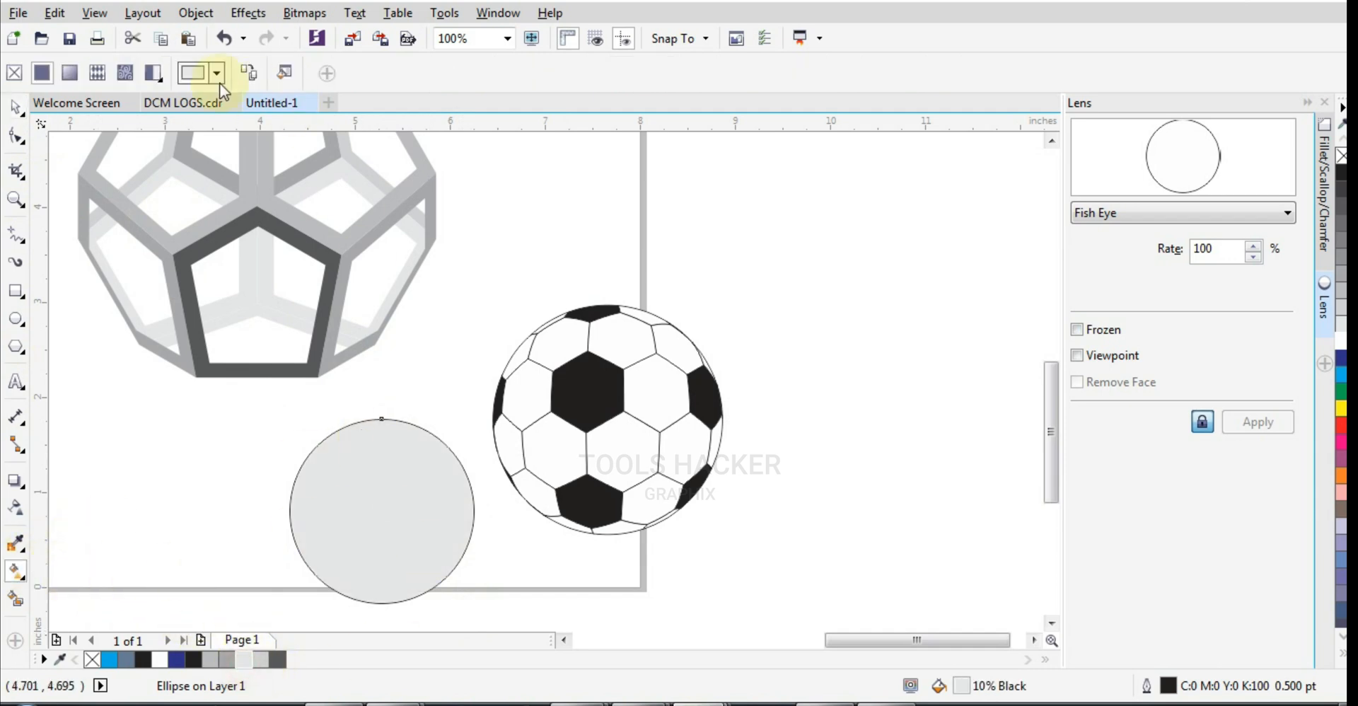
{"action": "left_click", "coordinate": [71, 74]}
{"action": "left_click", "coordinate": [279, 75]}
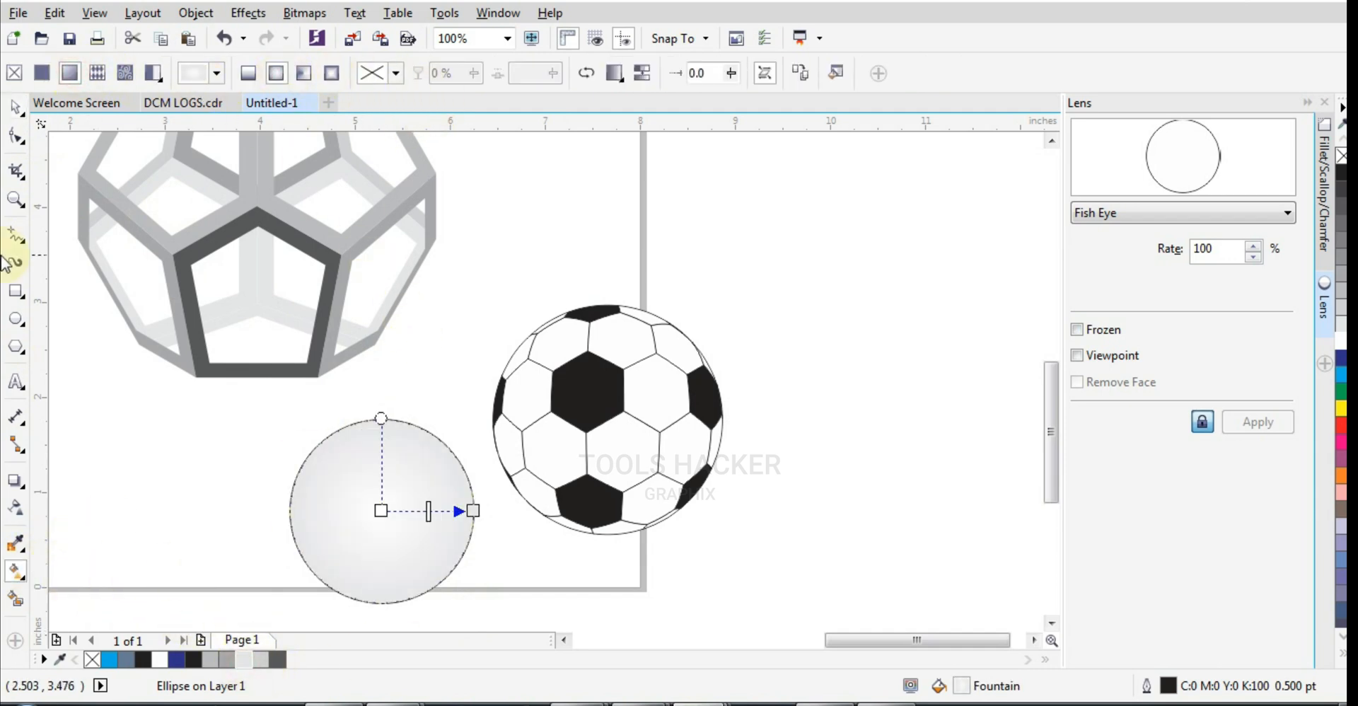
Move the shaded circle over the soccer ball and apply a linear fountain transparency to it
{"action": "left_click", "coordinate": [12, 108]}
{"action": "left_click_drag", "start_coordinate": [470, 469], "coordinate": [721, 380]}
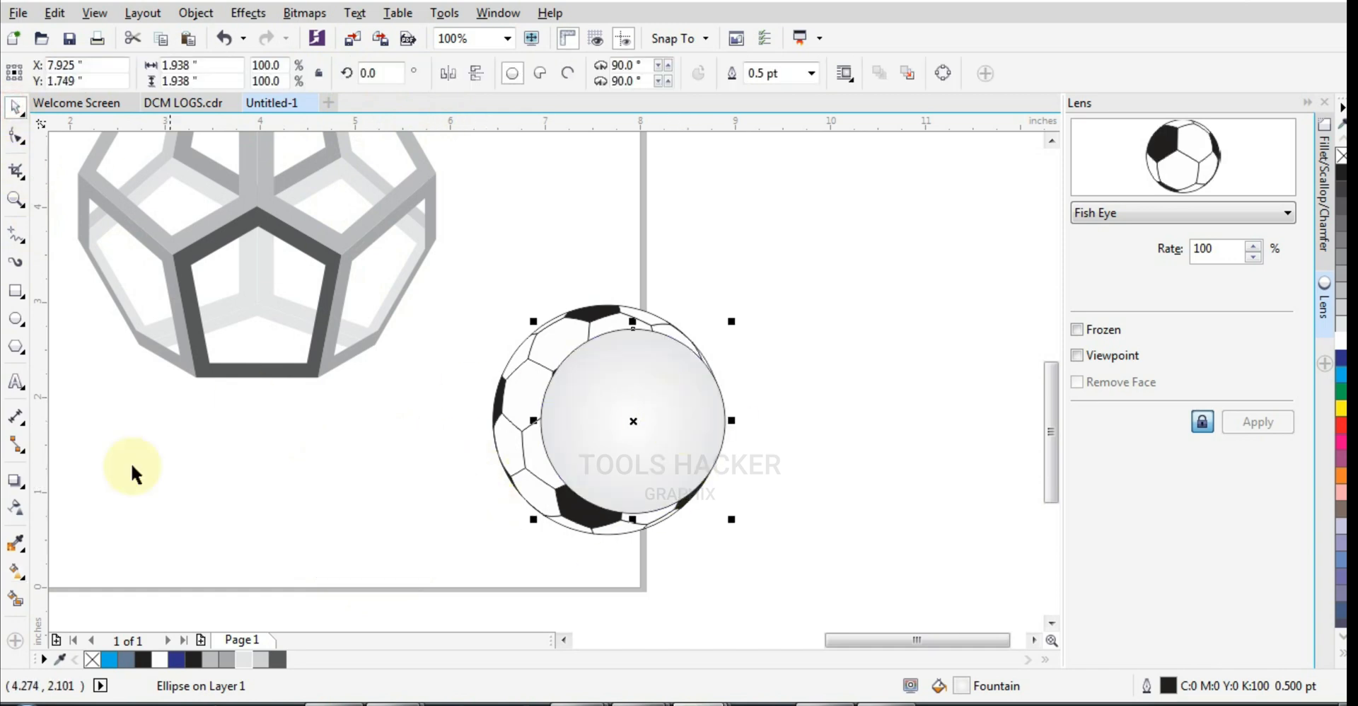
{"action": "left_click", "coordinate": [17, 512]}
{"action": "left_click", "coordinate": [42, 73]}
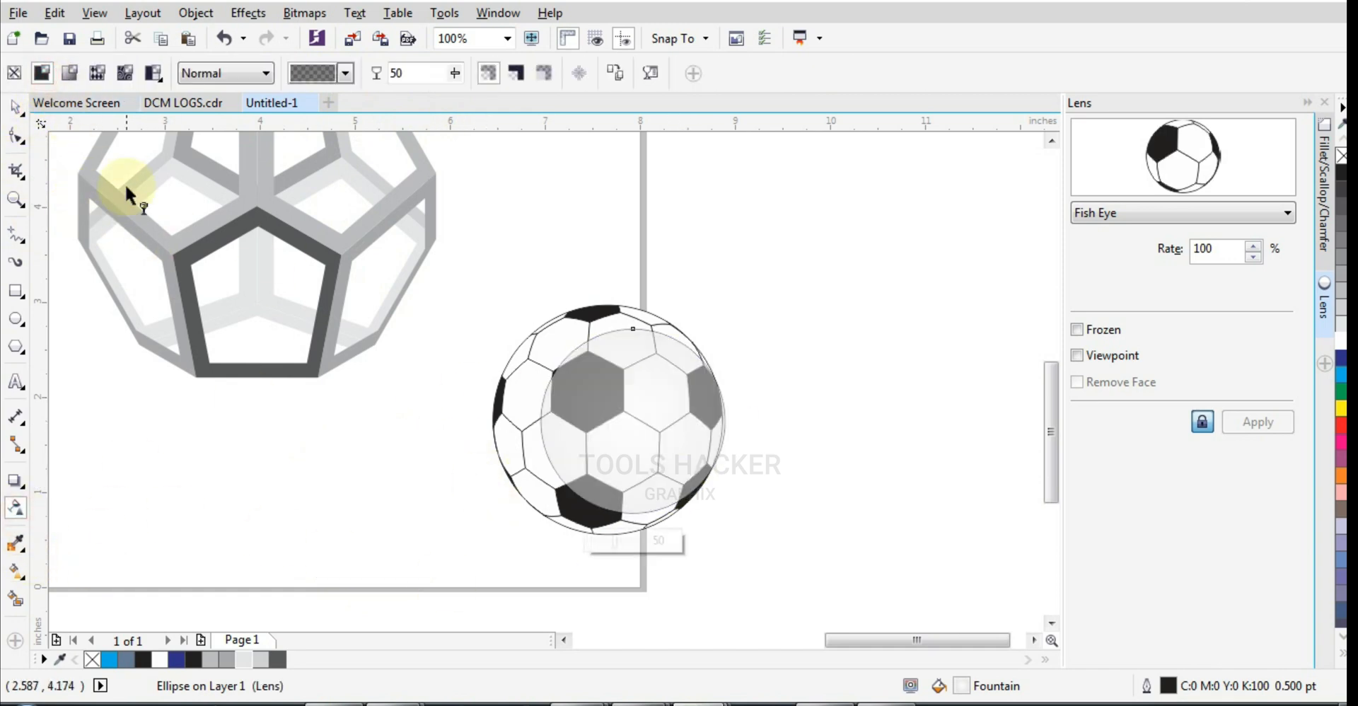
{"action": "left_click", "coordinate": [385, 74]}
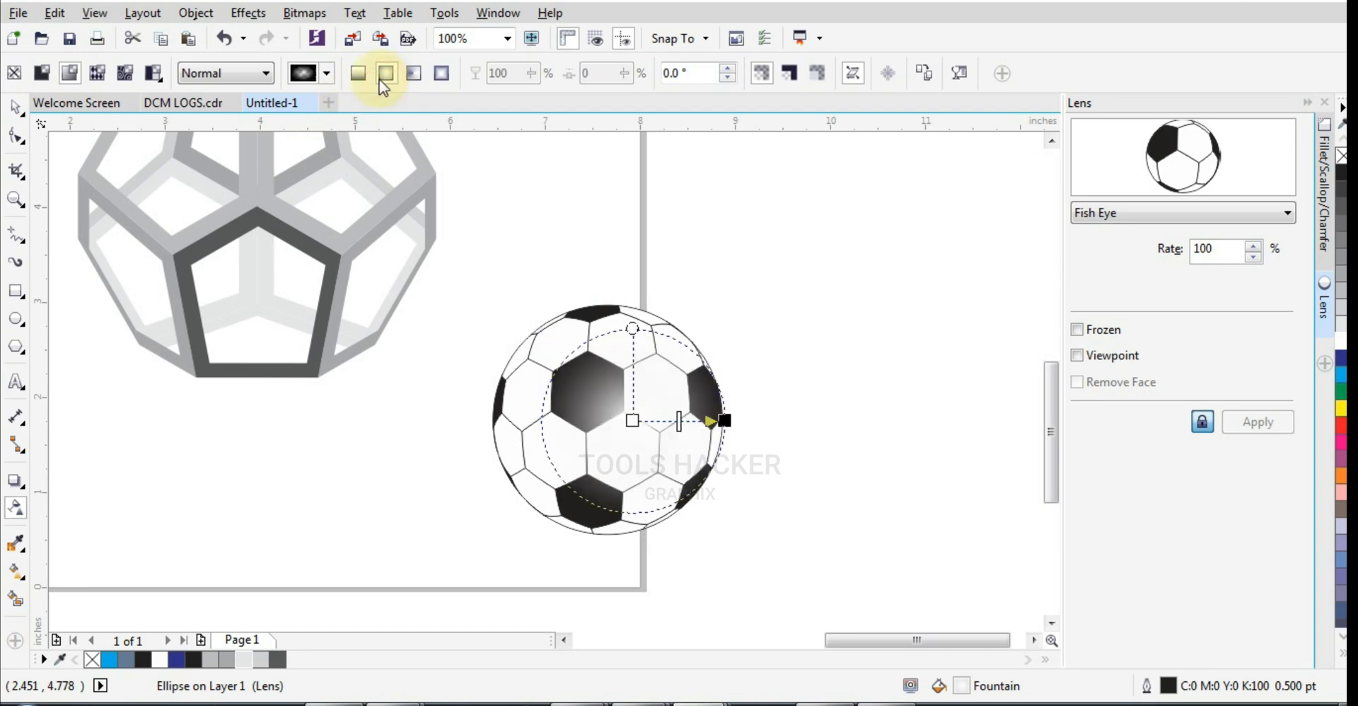
{"action": "left_click", "coordinate": [359, 74]}
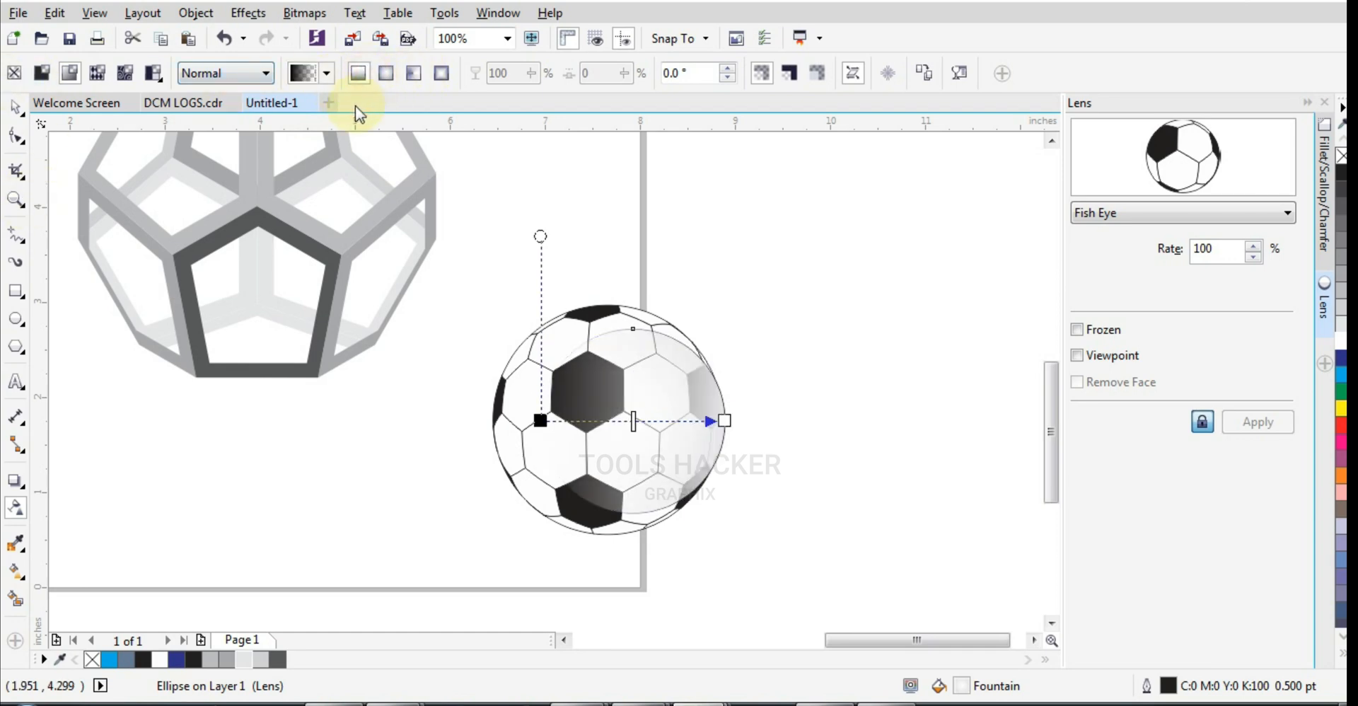
{"action": "left_click", "coordinate": [16, 112]}
{"action": "left_click", "coordinate": [804, 381]}
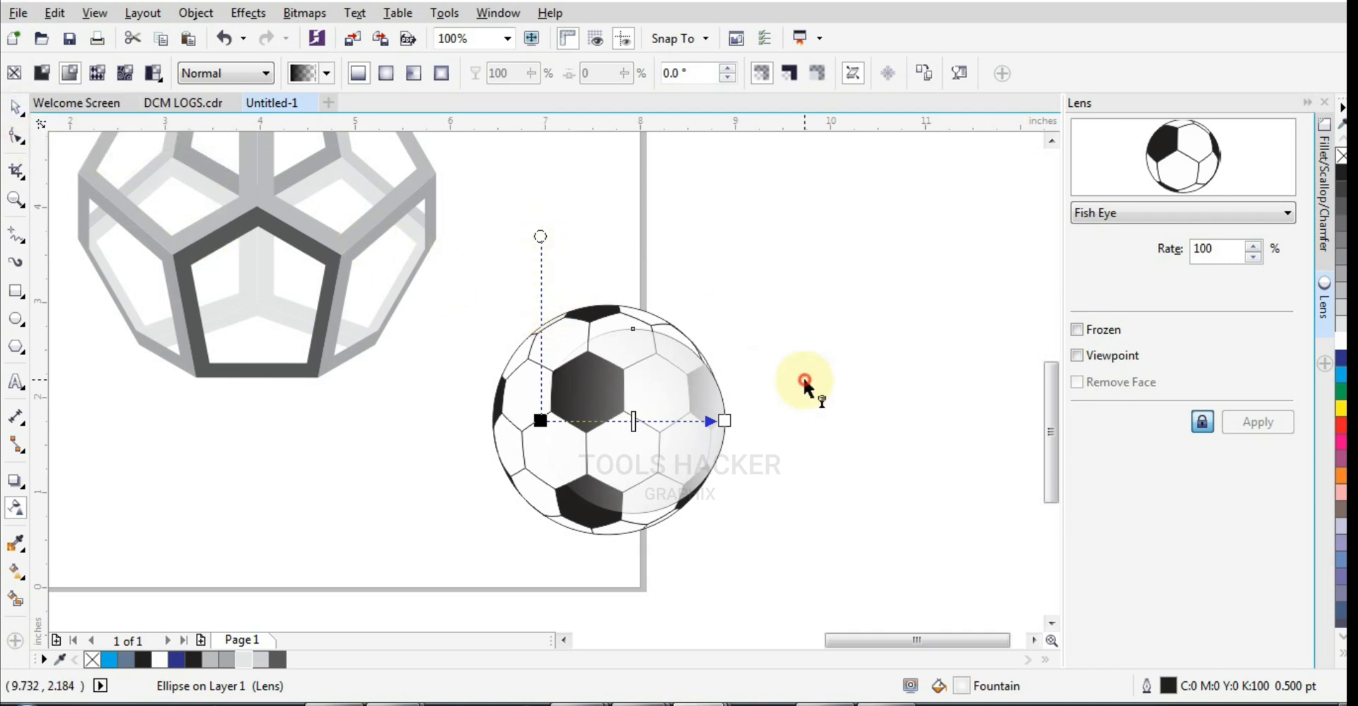
Center the shading circle on the soccer ball and enlarge it to about 2.44 inches so it covers the ball
{"action": "left_click", "coordinate": [15, 108]}
{"action": "left_click_drag", "start_coordinate": [669, 406], "coordinate": [648, 405]}
{"action": "left_click", "coordinate": [650, 312], "text": "shift"}
{"action": "key", "text": "Tab"}
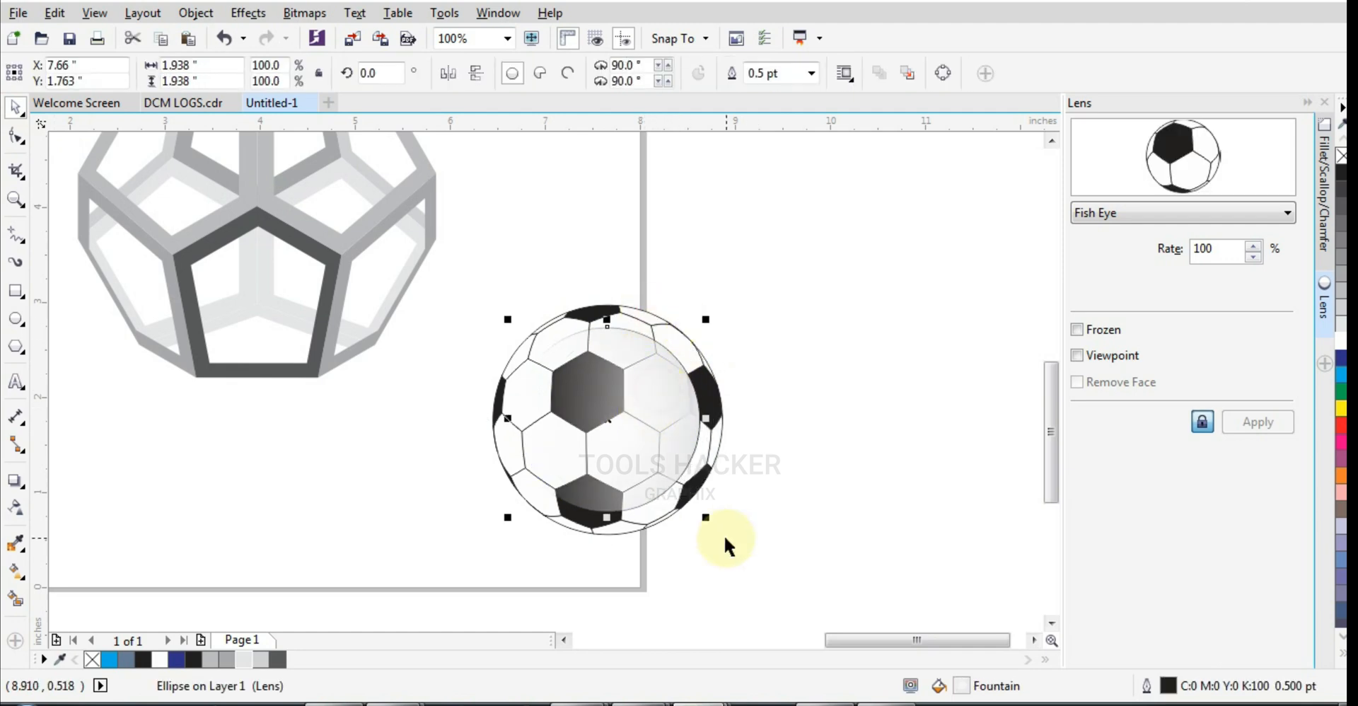
{"action": "left_click_drag", "start_coordinate": [709, 519], "coordinate": [728, 541]}
{"action": "left_click", "coordinate": [756, 488]}
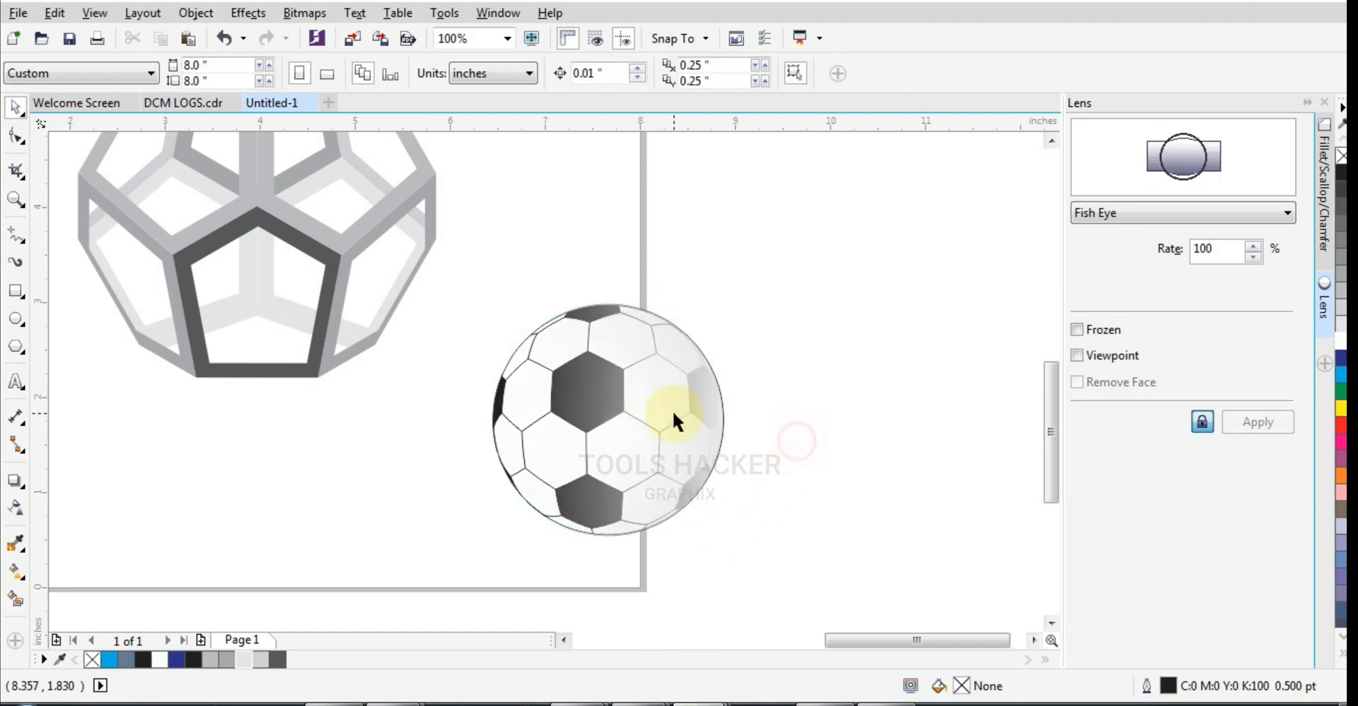
Darken the outer color of the shading circle's fountain fill to a deeper grey
{"action": "left_click", "coordinate": [672, 409]}
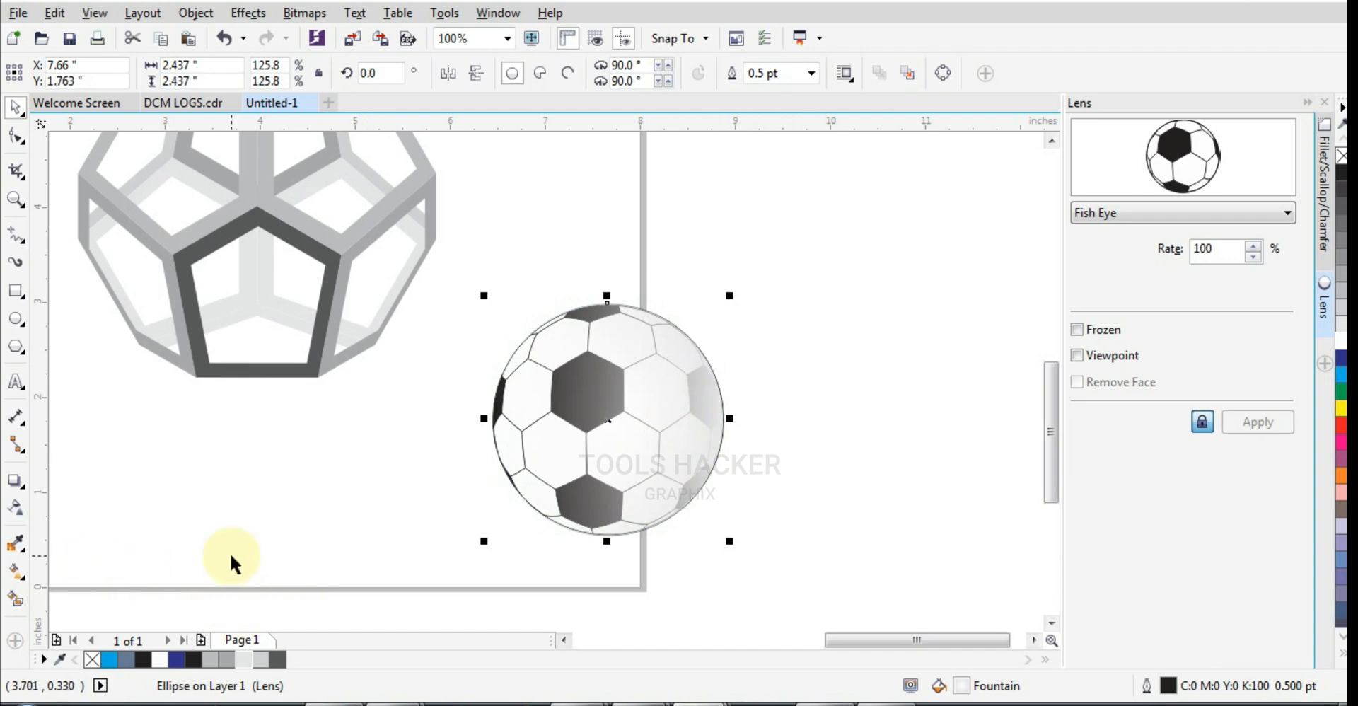
{"action": "left_click", "coordinate": [17, 574]}
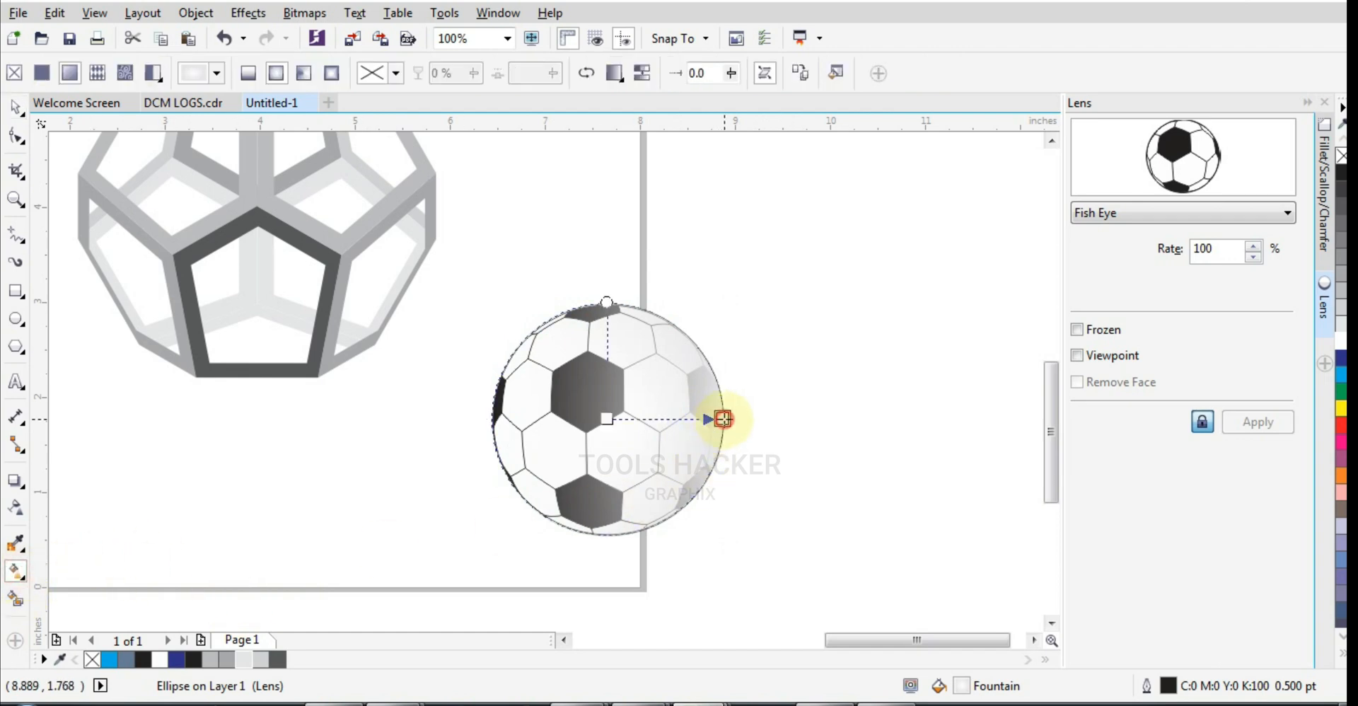
{"action": "left_click", "coordinate": [722, 419]}
{"action": "left_click", "coordinate": [686, 450]}
{"action": "left_click_drag", "start_coordinate": [671, 549], "coordinate": [672, 576]}
{"action": "left_click", "coordinate": [835, 280]}
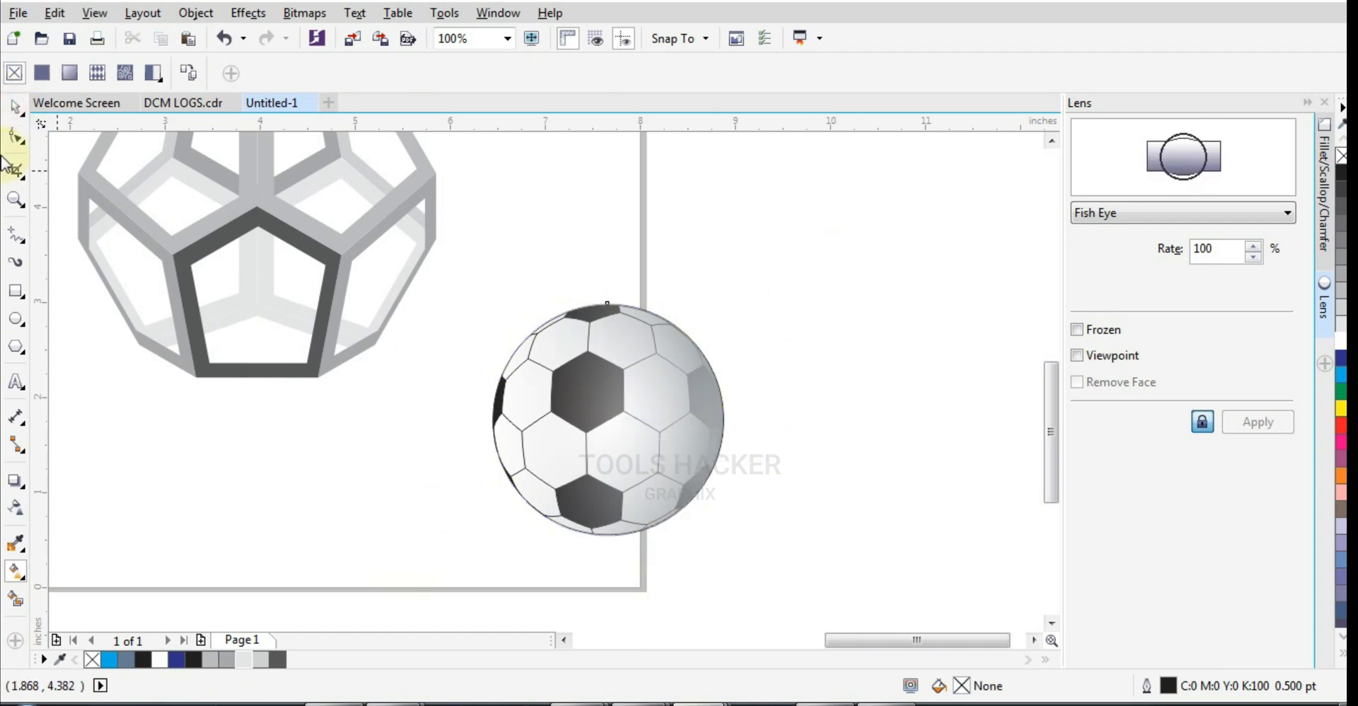
Select the soccer ball together with its shading circle and group them
{"action": "left_click", "coordinate": [17, 106]}
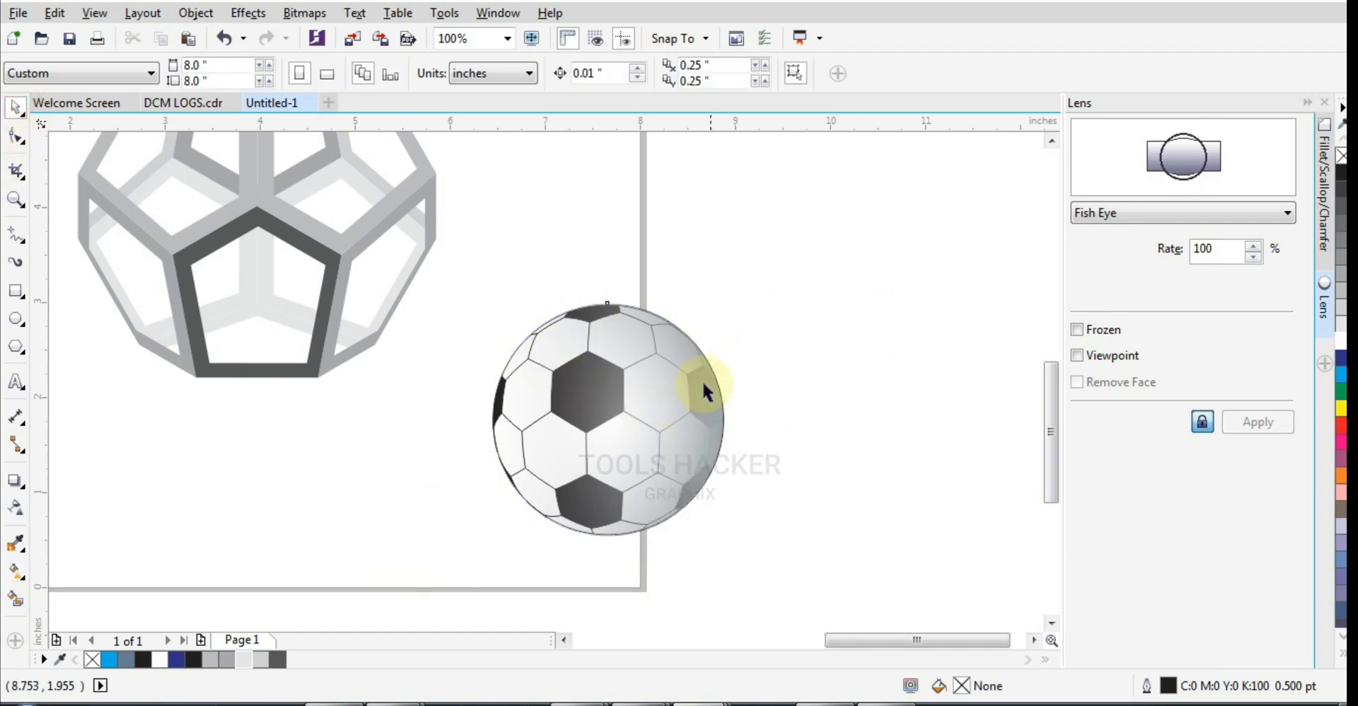
{"action": "left_click_drag", "start_coordinate": [817, 244], "coordinate": [424, 581]}
{"action": "key", "text": "ctrl+g"}
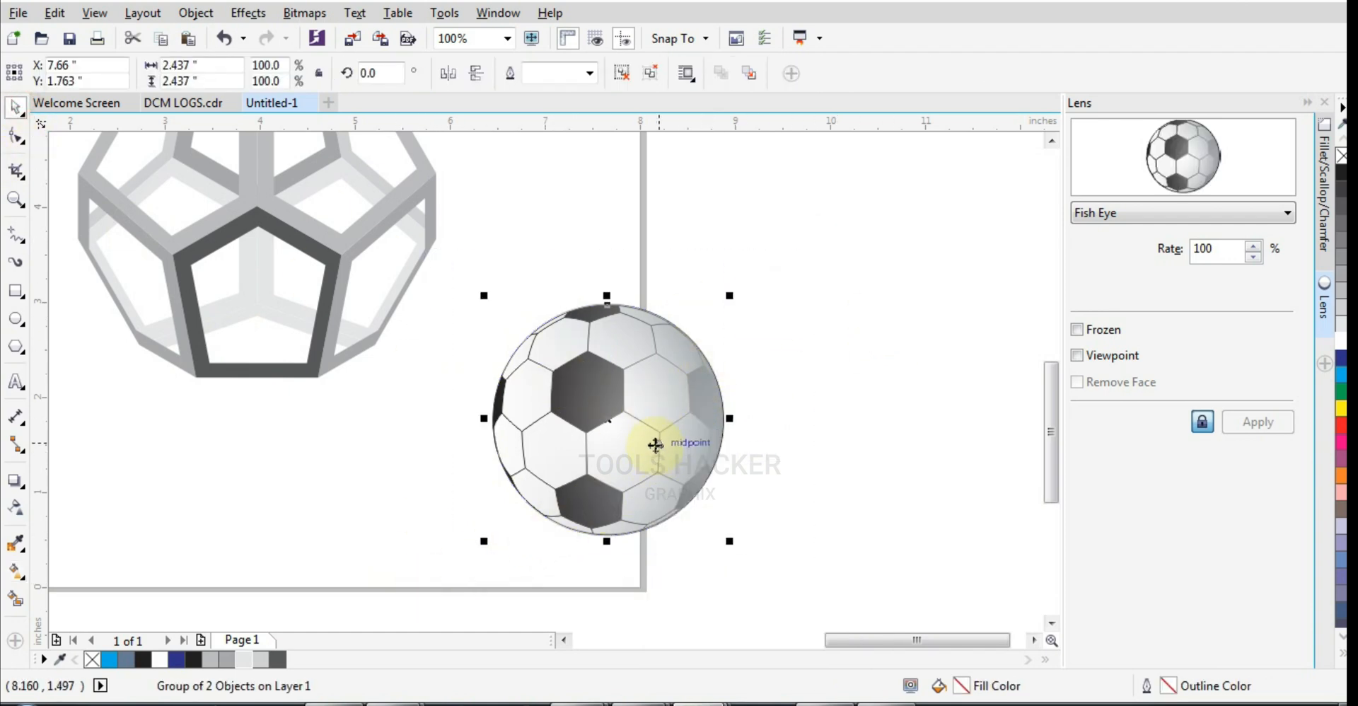
Move the shaded ball group back inside the frame, centered horizontally and resting near its base
{"action": "left_click_drag", "start_coordinate": [655, 445], "coordinate": [301, 271]}
{"action": "scroll", "coordinate": [445, 414], "scroll_direction": "down", "scroll_amount": 1}
{"action": "scroll", "coordinate": [387, 316], "scroll_direction": "up", "scroll_amount": 1}
{"action": "left_click_drag", "start_coordinate": [360, 361], "coordinate": [364, 356]}
{"action": "scroll", "coordinate": [358, 469], "scroll_direction": "up", "scroll_amount": 3}
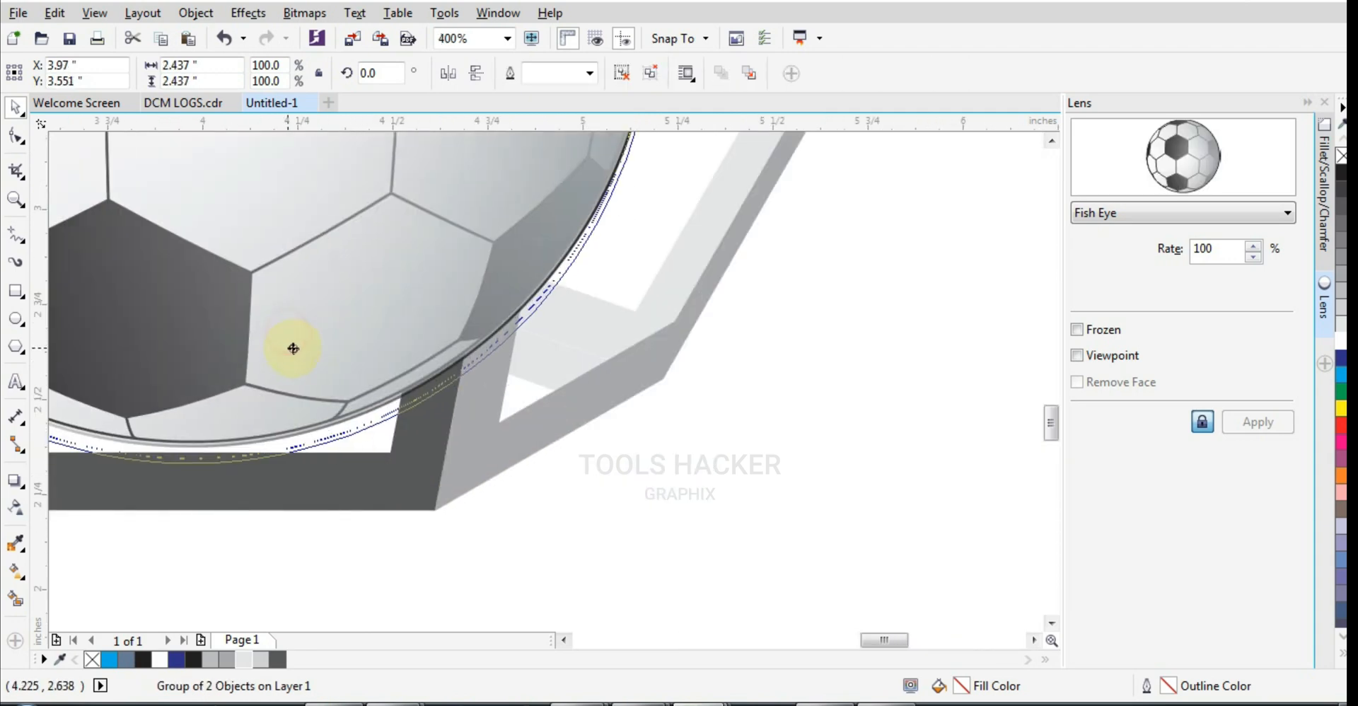
{"action": "scroll", "coordinate": [406, 450], "scroll_direction": "down", "scroll_amount": 2}
{"action": "left_click", "coordinate": [525, 454]}
Send the shaded ball group back one level so it sits behind the front frame
{"action": "left_click", "coordinate": [400, 304]}
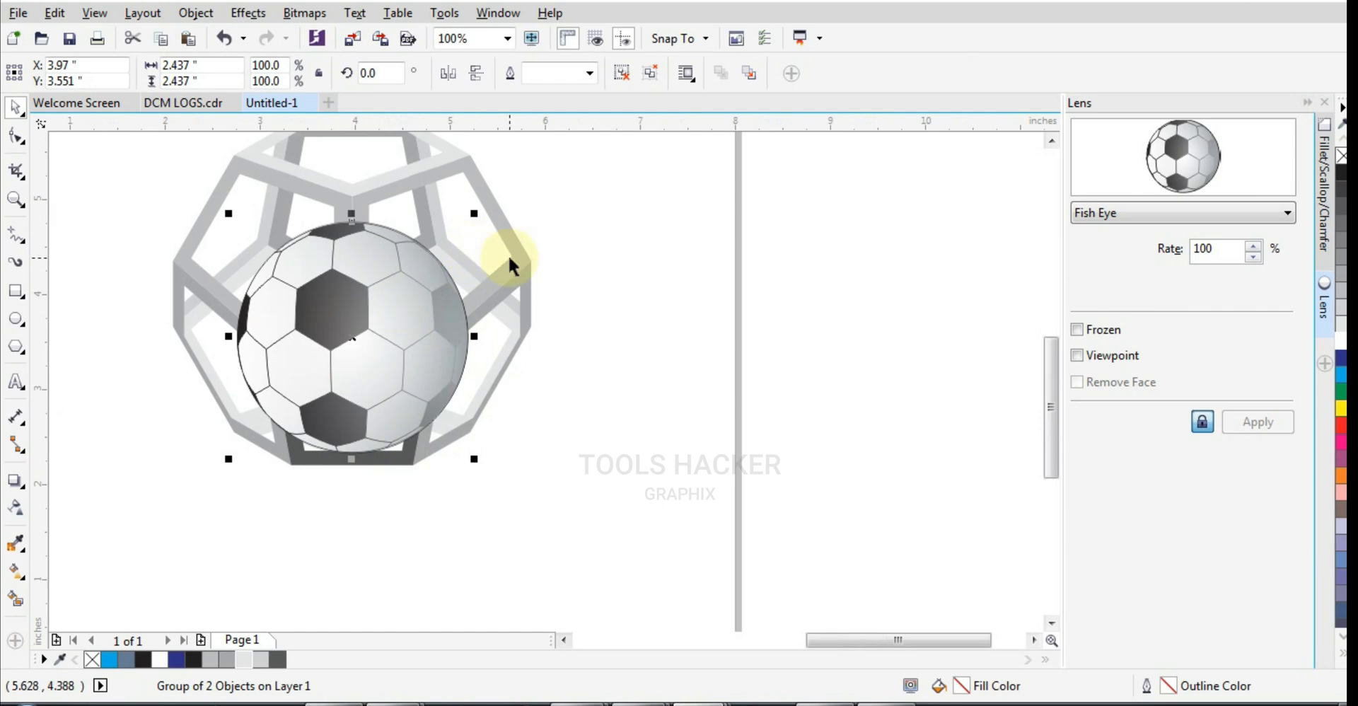
{"action": "key", "text": "ctrl+Page_Down"}
{"action": "left_click", "coordinate": [607, 393]}
{"action": "scroll", "coordinate": [475, 314], "scroll_direction": "up", "scroll_amount": 1}
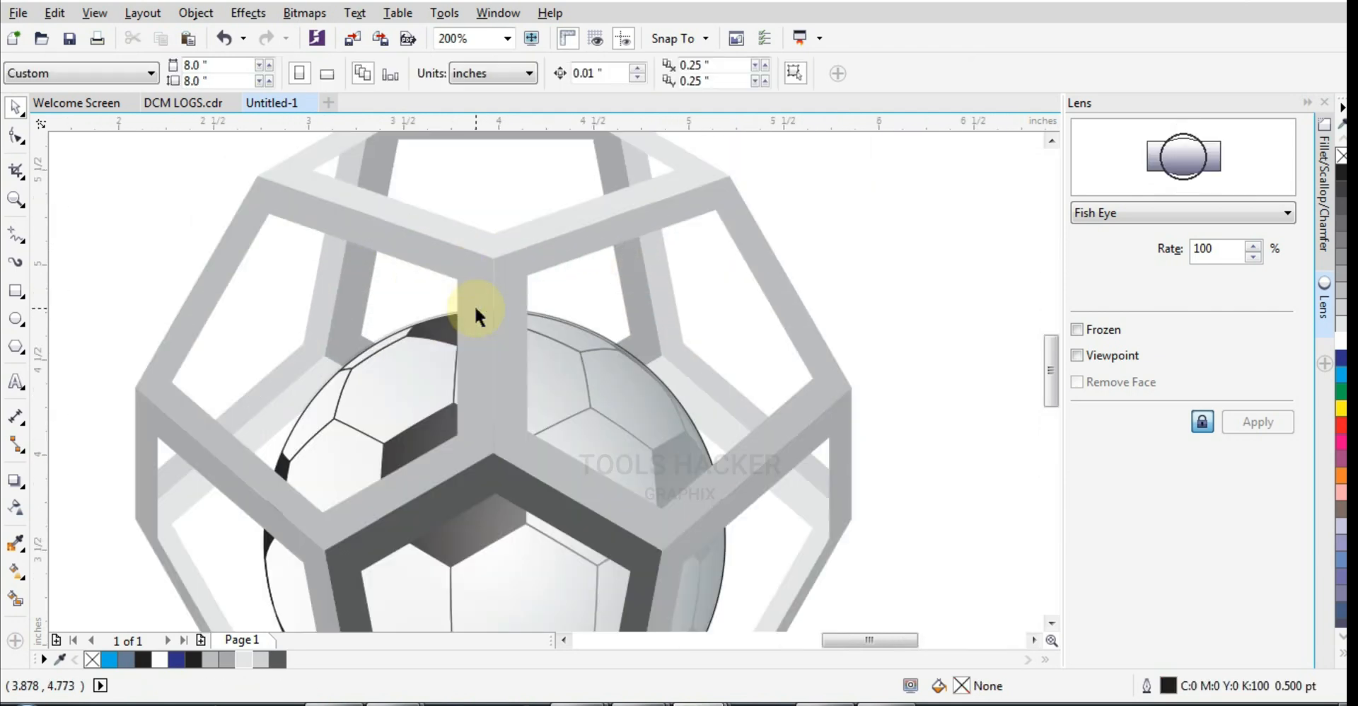
{"action": "left_click", "coordinate": [561, 352]}
{"action": "scroll", "coordinate": [548, 382], "scroll_direction": "down", "scroll_amount": 1}
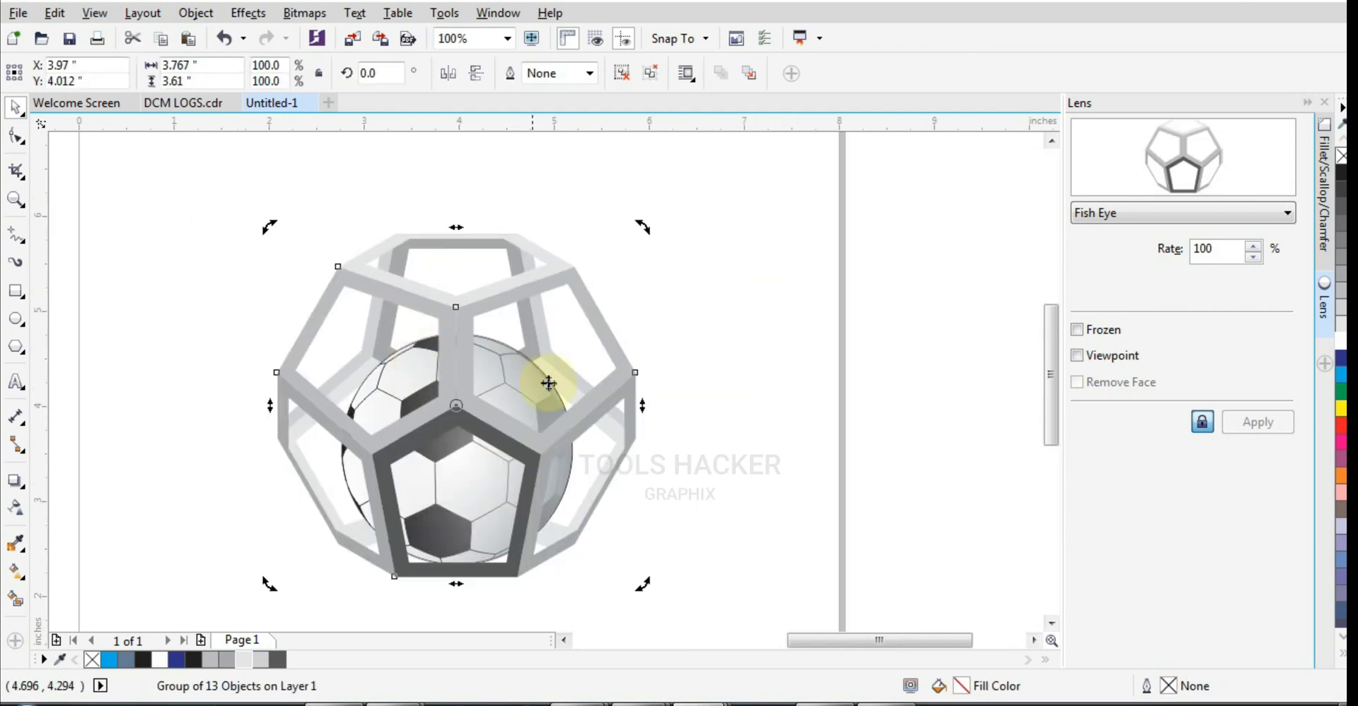
{"action": "left_click", "coordinate": [677, 372]}
{"action": "left_click", "coordinate": [388, 369]}
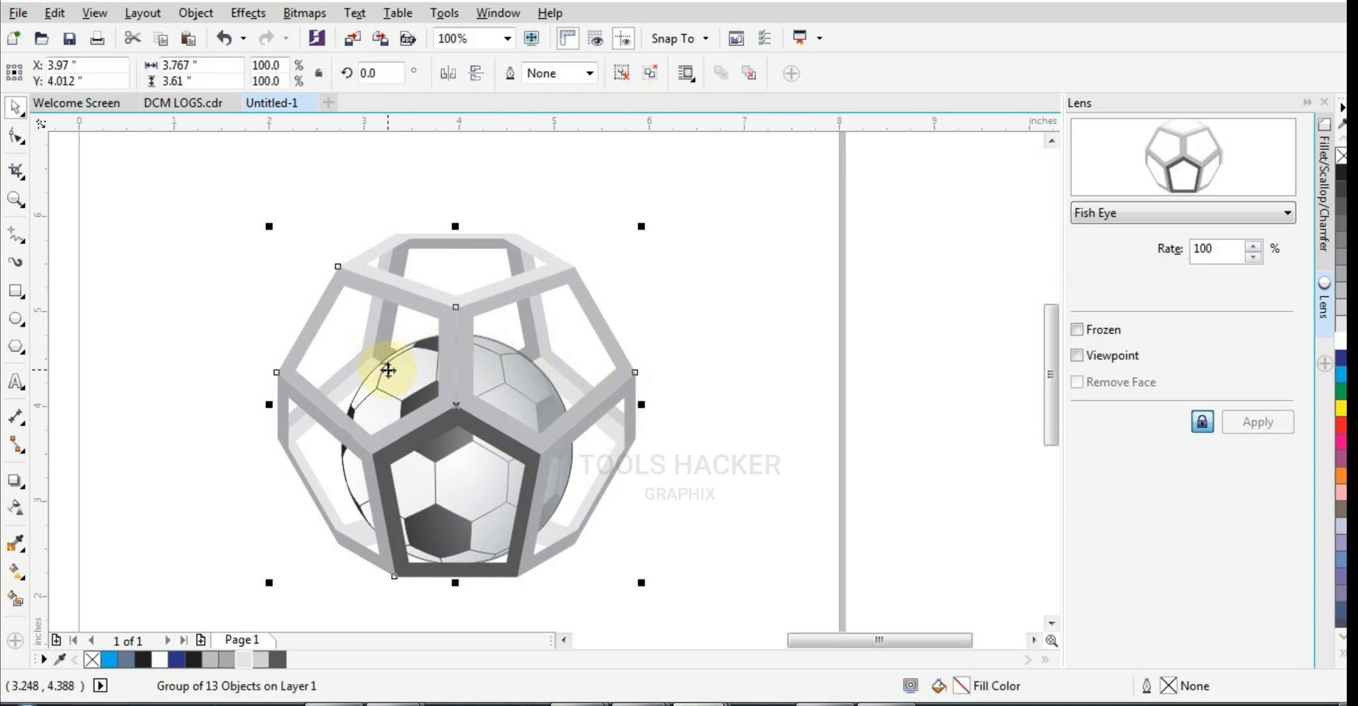
{"action": "left_click", "coordinate": [387, 370]}
{"action": "left_click", "coordinate": [14, 484]}
{"action": "left_click", "coordinate": [445, 456]}
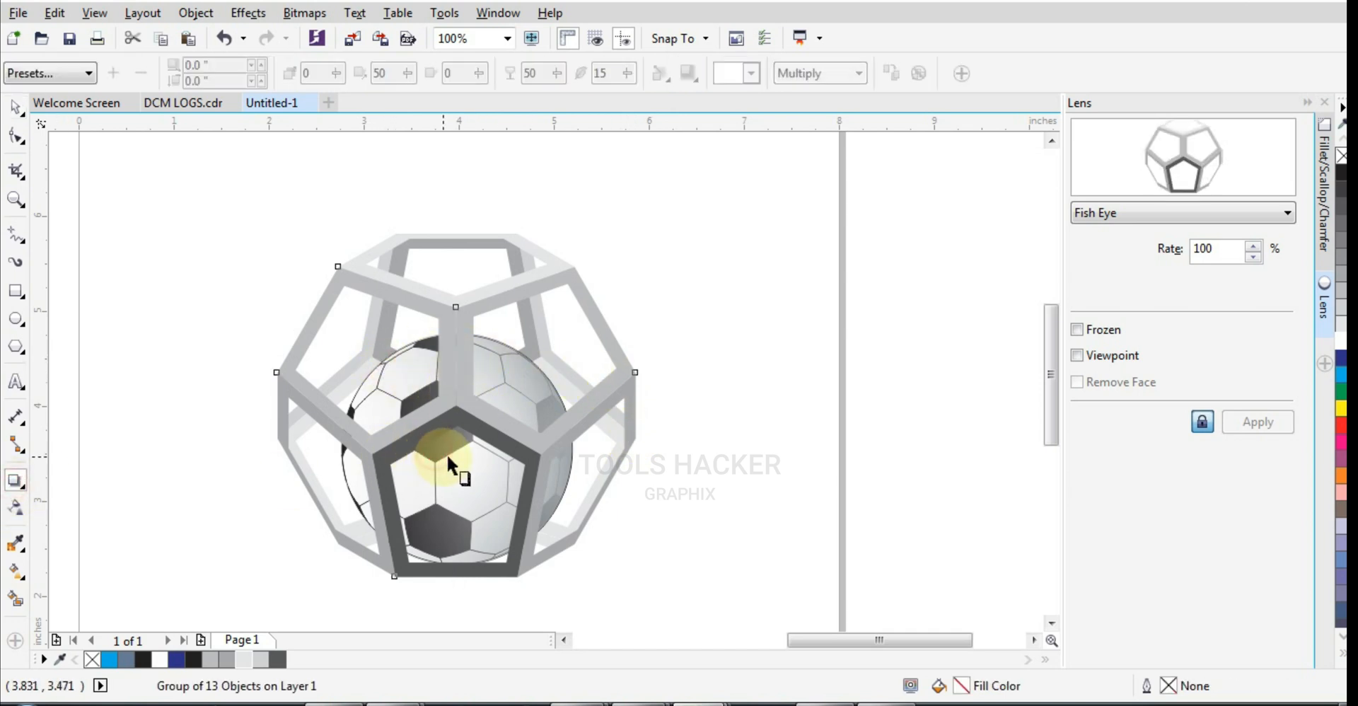
{"action": "left_click", "coordinate": [8, 110]}
Select the shaded ball group inside the frame and bring it to the front of the page
{"action": "left_click", "coordinate": [372, 272]}
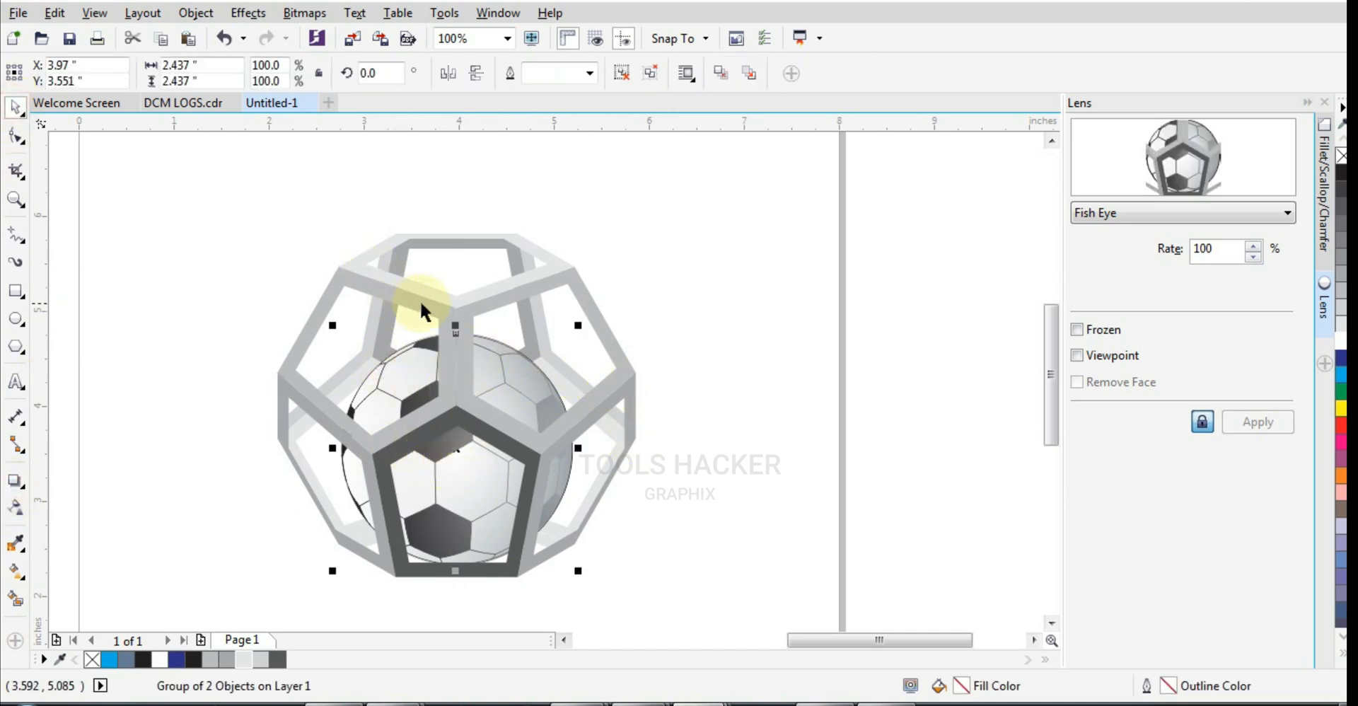
{"action": "key", "text": "shift+Page_Up"}
{"action": "left_click", "coordinate": [15, 488]}
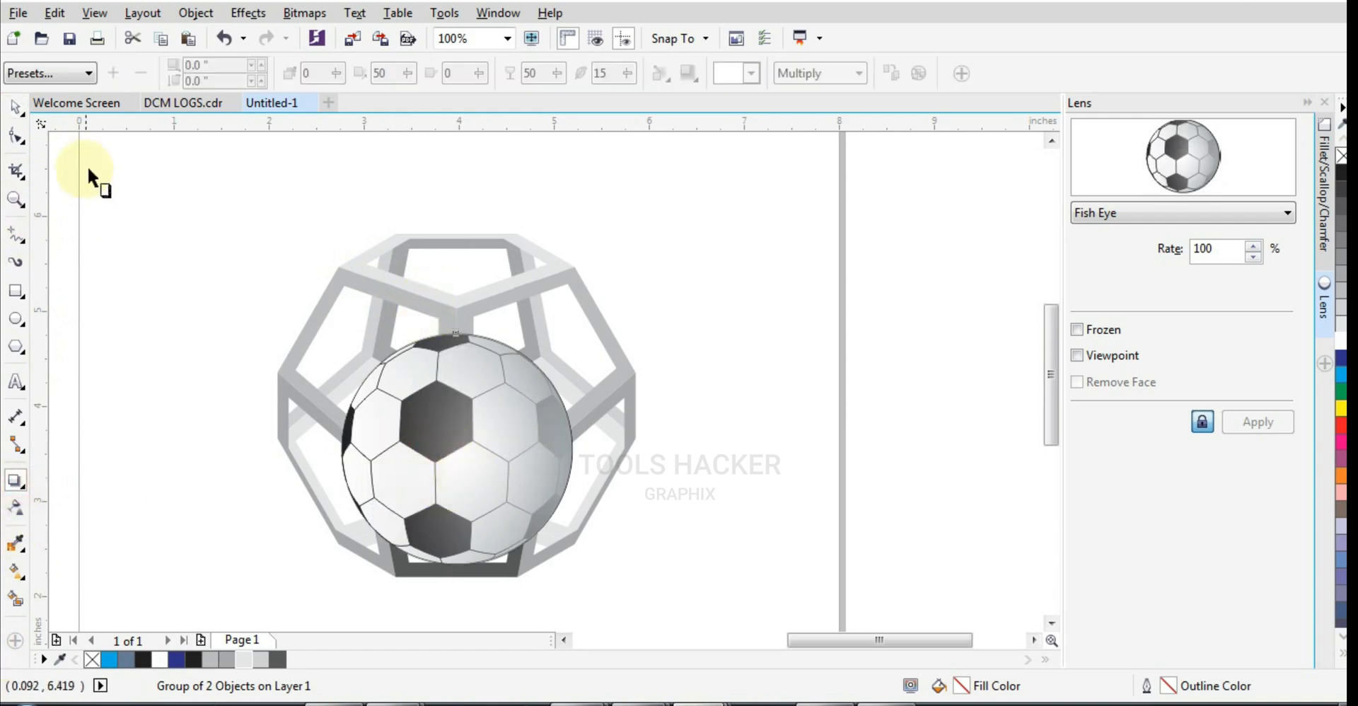
{"action": "left_click", "coordinate": [16, 107]}
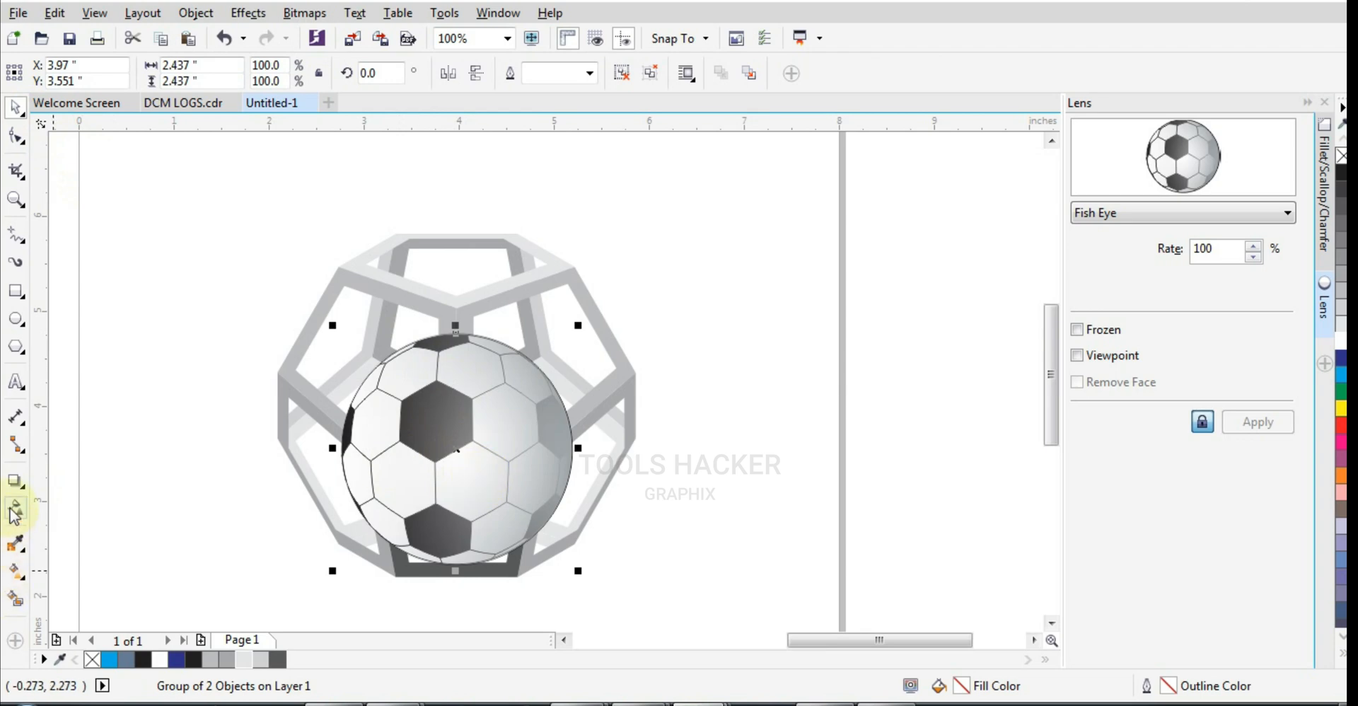
Draw an unfilled circle about 2.15 inches in diameter in the empty area beside the framed ball
{"action": "left_click", "coordinate": [17, 487]}
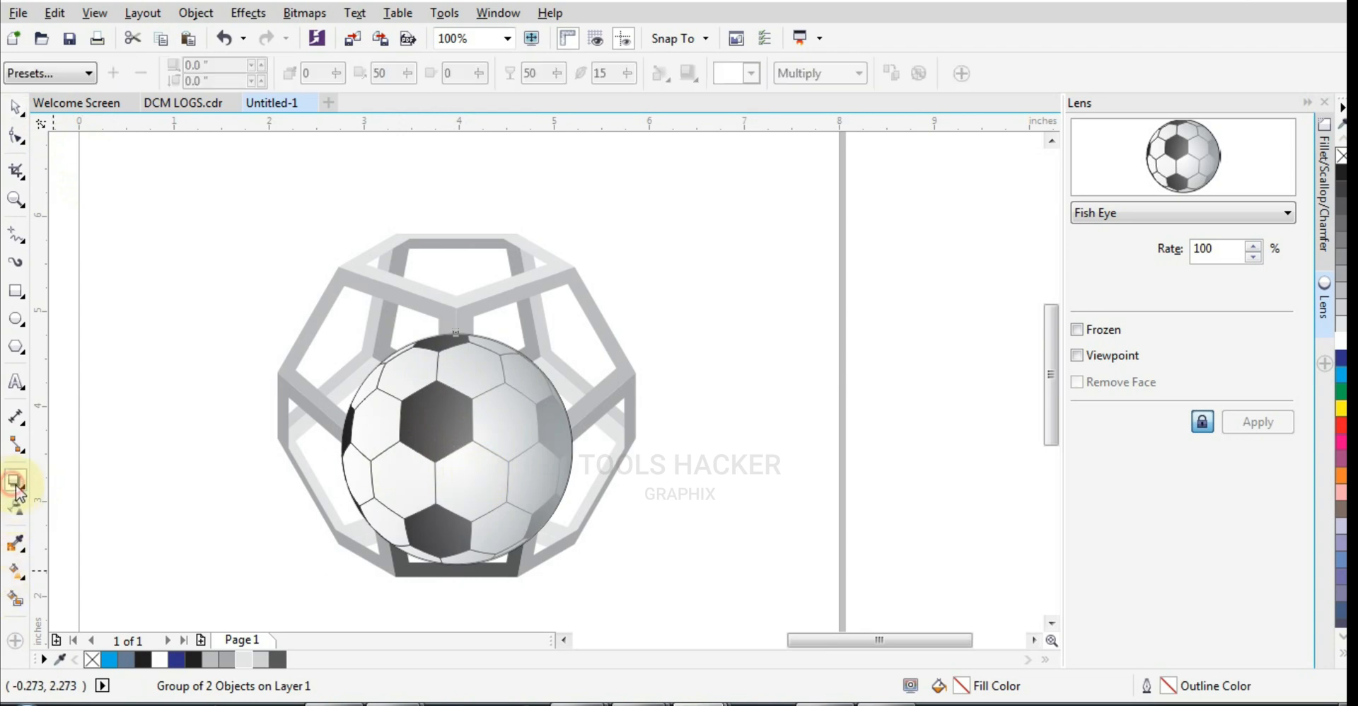
{"action": "left_click", "coordinate": [16, 108]}
{"action": "left_click", "coordinate": [191, 332]}
{"action": "left_click", "coordinate": [16, 320]}
{"action": "mouse_move", "coordinate": [717, 228]}
{"action": "left_mouse_down"}
{"action": "mouse_move", "coordinate": [885, 430]}
{"action": "mouse_move", "coordinate": [922, 432]}
{"action": "left_mouse_up"}
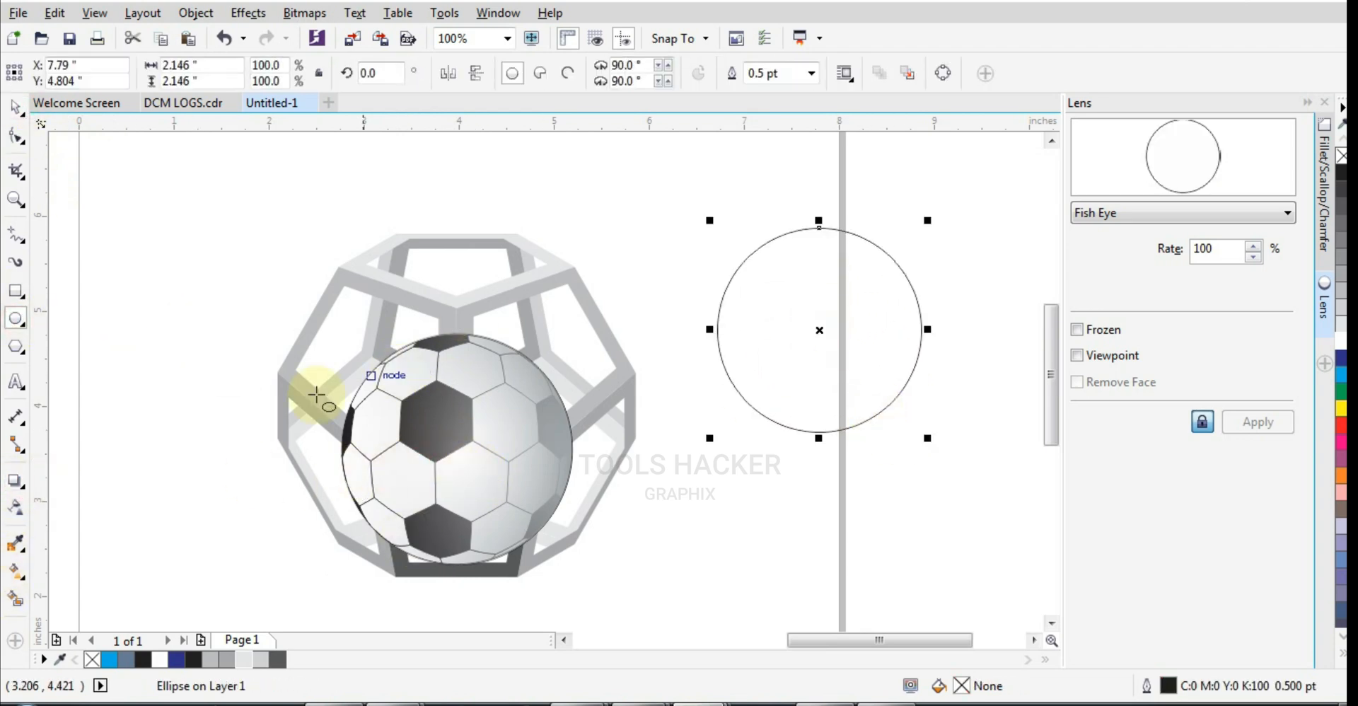
Add a centered drop shadow to the new circle and fill the circle with white
{"action": "left_click", "coordinate": [15, 481]}
{"action": "left_click_drag", "start_coordinate": [836, 333], "coordinate": [820, 330]}
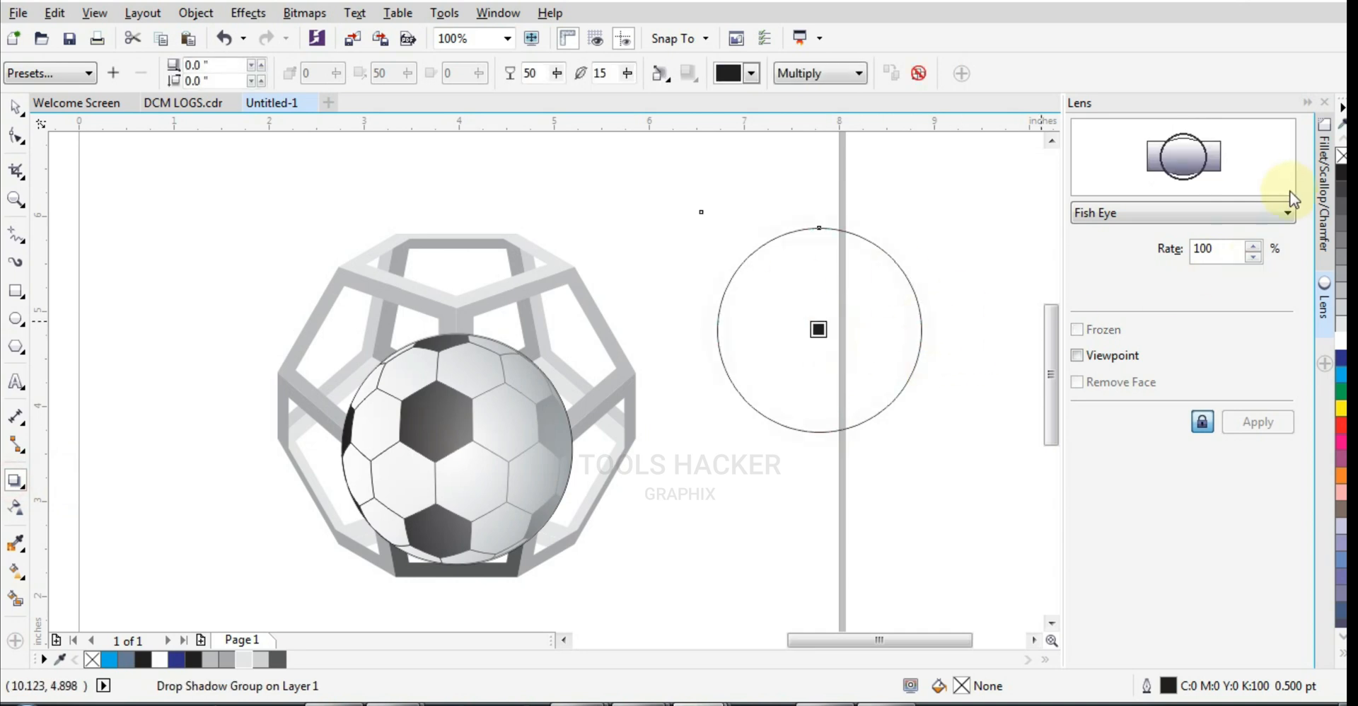
{"action": "left_click", "coordinate": [1339, 164]}
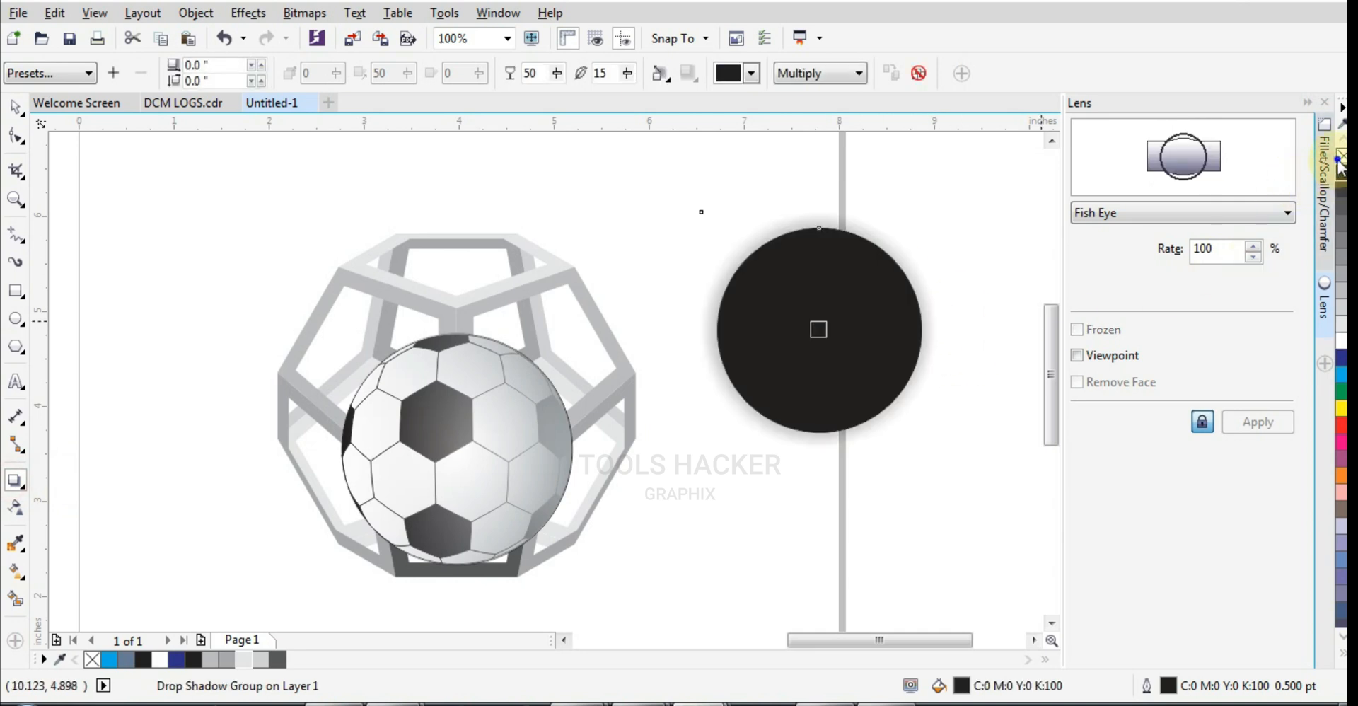
{"action": "left_click", "coordinate": [1339, 341]}
Align the shadowed white circle with the soccer ball group, centered both horizontally and vertically
{"action": "left_click", "coordinate": [15, 107]}
{"action": "left_click", "coordinate": [422, 418], "text": "shift"}
{"action": "key", "text": "c"}
{"action": "key", "text": "e"}
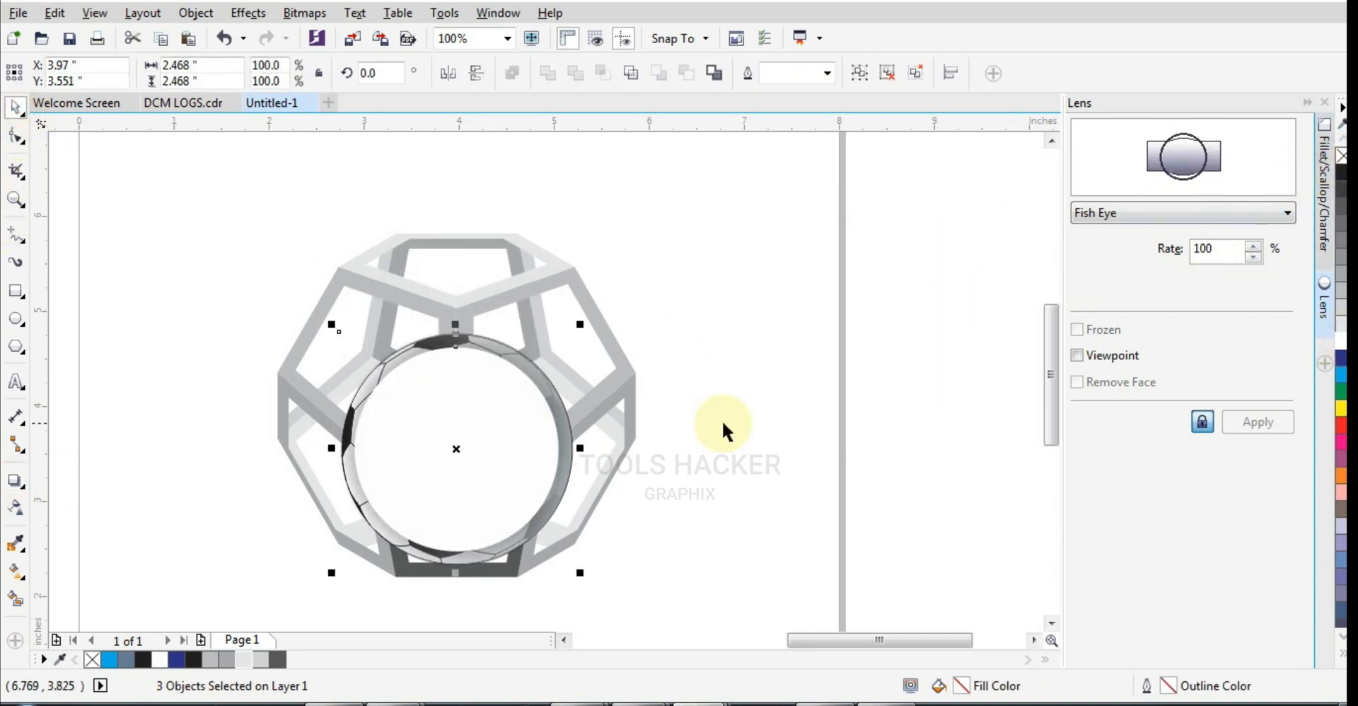
Bring the soccer ball group in front of the white circle, leaving only the shadow around its edge
{"action": "left_click", "coordinate": [511, 444]}
{"action": "scroll", "coordinate": [520, 561], "scroll_direction": "up", "scroll_amount": 1}
{"action": "left_click_drag", "start_coordinate": [597, 545], "coordinate": [615, 575]}
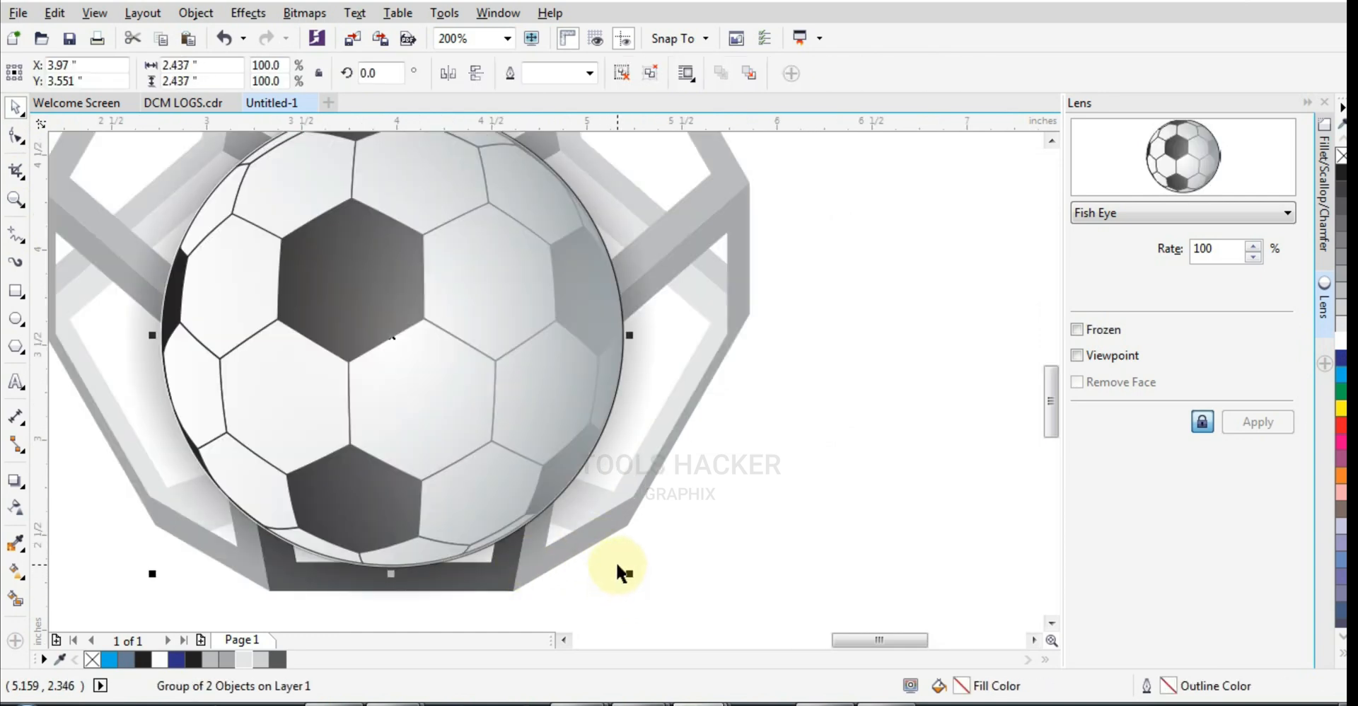
Select the front frame group and bring it to the front so it overlaps the soccer ball
{"action": "scroll", "coordinate": [614, 564], "scroll_direction": "down", "scroll_amount": 1}
{"action": "left_click_drag", "start_coordinate": [731, 296], "coordinate": [371, 586]}
{"action": "left_click", "coordinate": [552, 304]}
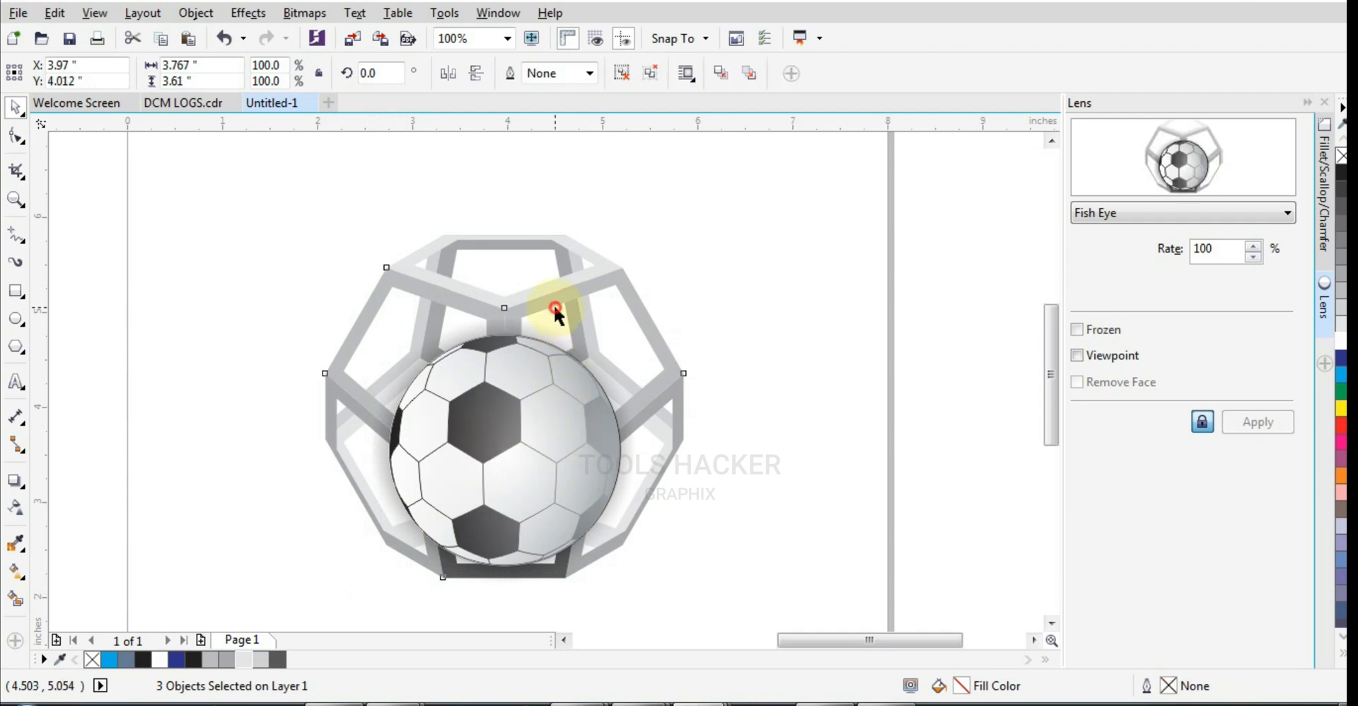
{"action": "key", "text": "ctrl+Page_Up"}
{"action": "left_click", "coordinate": [720, 359]}
Select the whole ball logo, fit it in the view and examine it in a full-screen preview
{"action": "scroll", "coordinate": [720, 359], "scroll_direction": "down", "scroll_amount": 2}
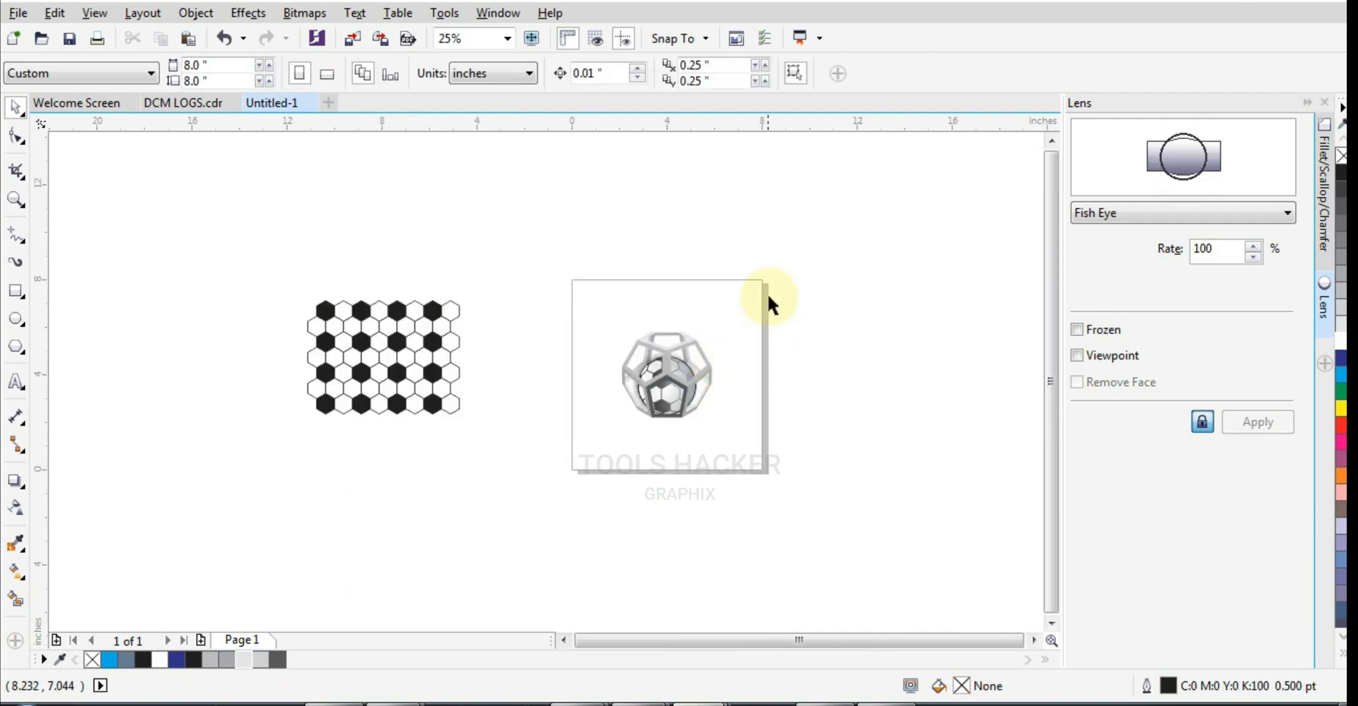
{"action": "left_click_drag", "start_coordinate": [771, 277], "coordinate": [609, 433]}
{"action": "left_click", "coordinate": [15, 200]}
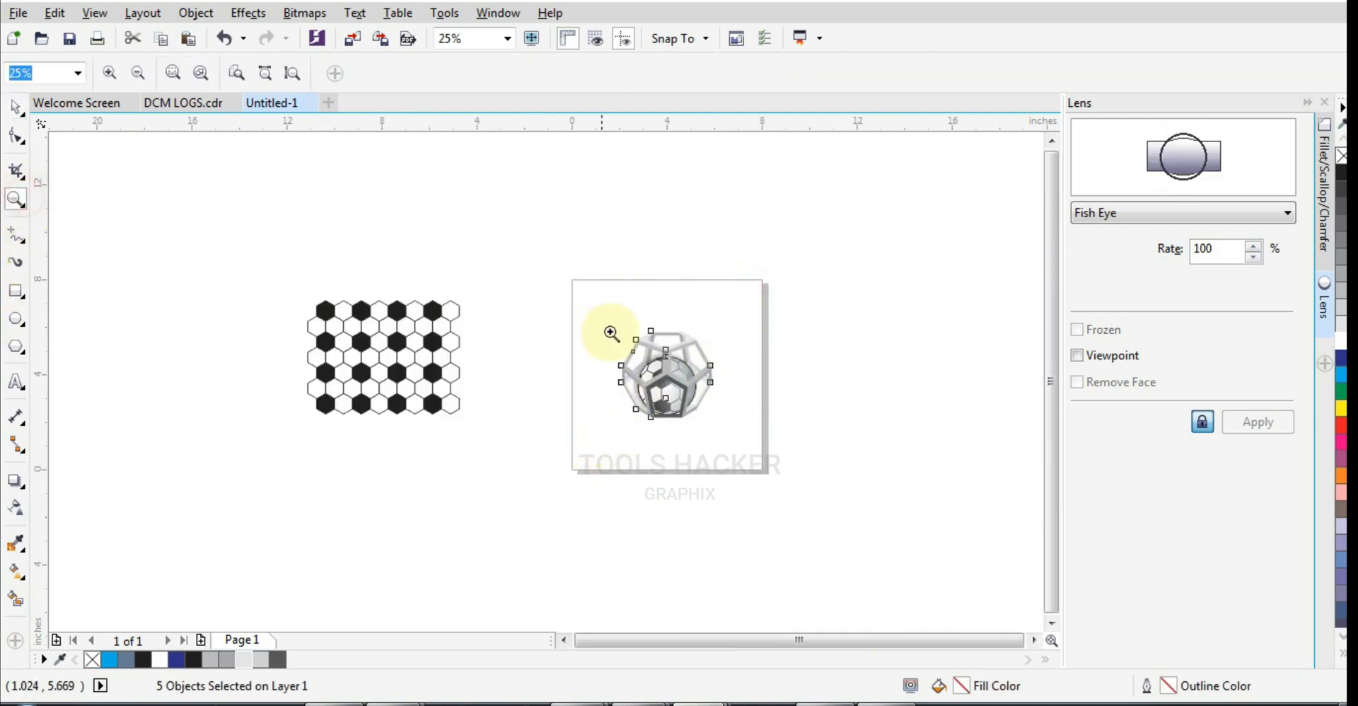
{"action": "left_click_drag", "start_coordinate": [610, 310], "coordinate": [715, 425]}
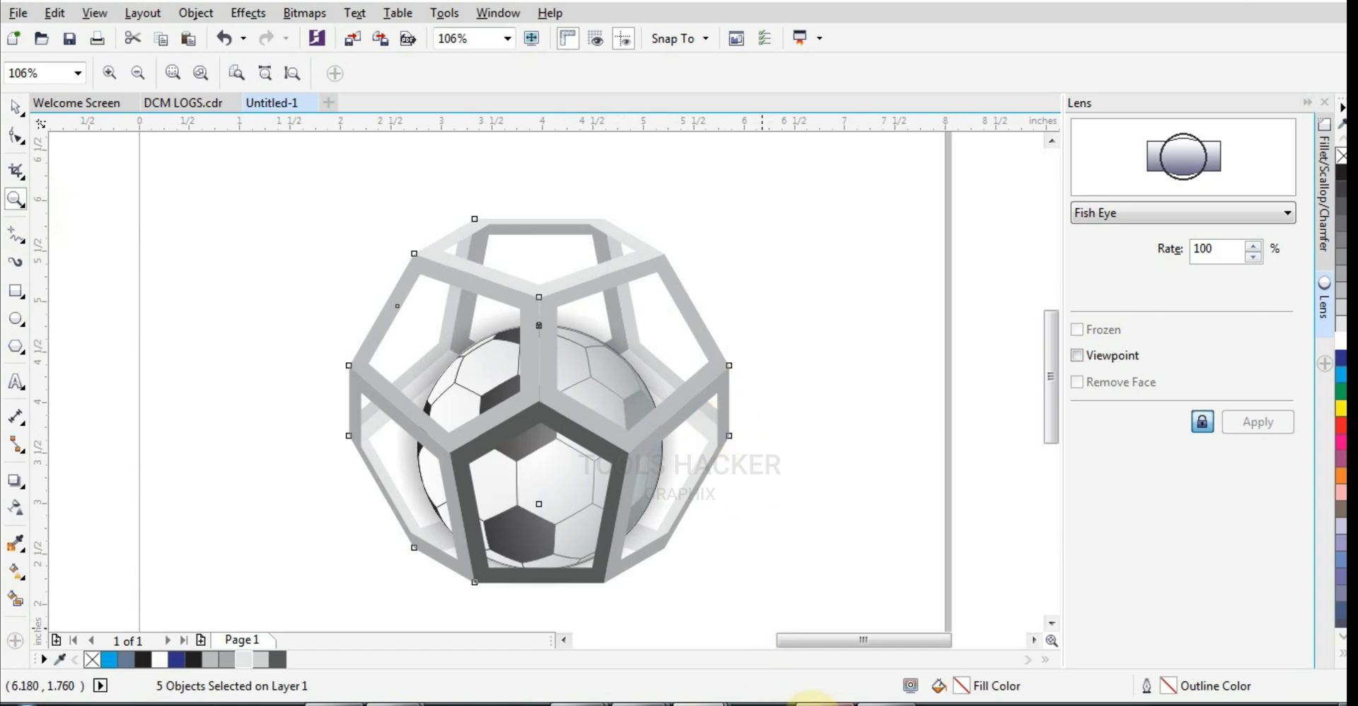
{"action": "key", "text": "F10"}
{"action": "key", "text": "F9"}
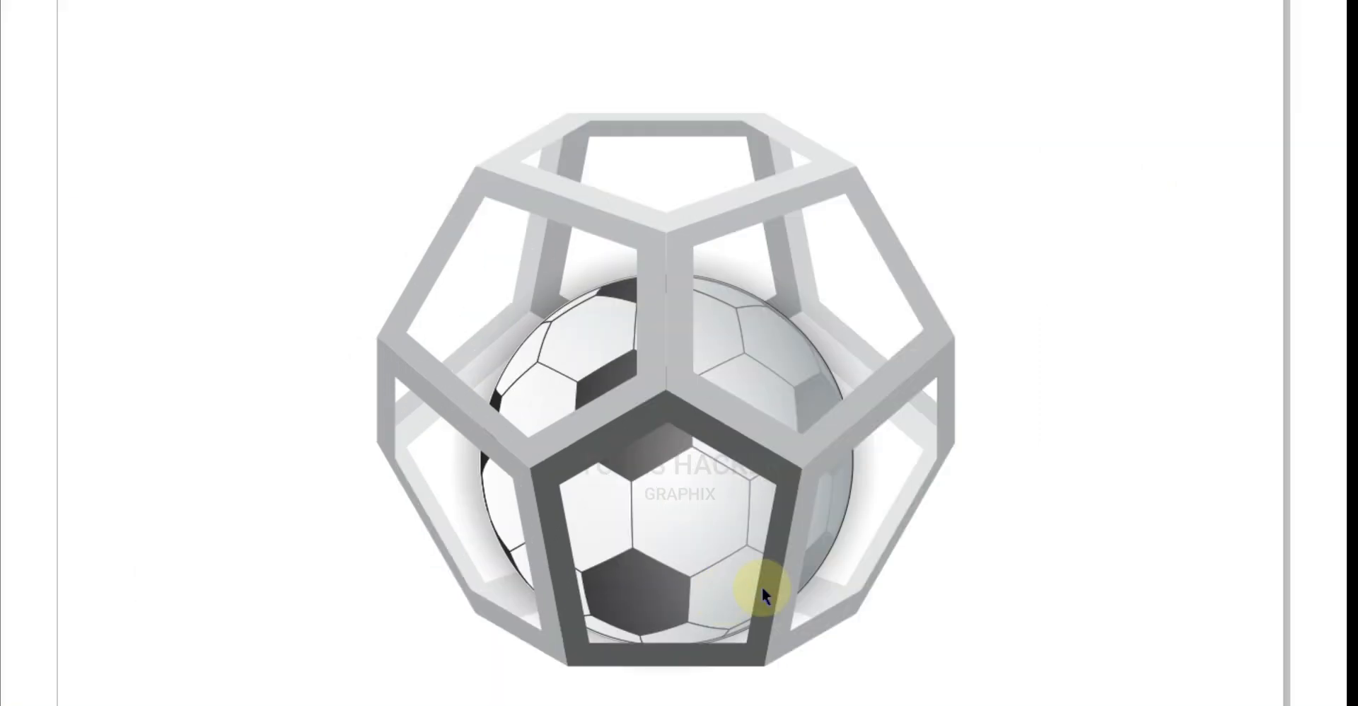
{"action": "left_click", "coordinate": [1177, 573]}
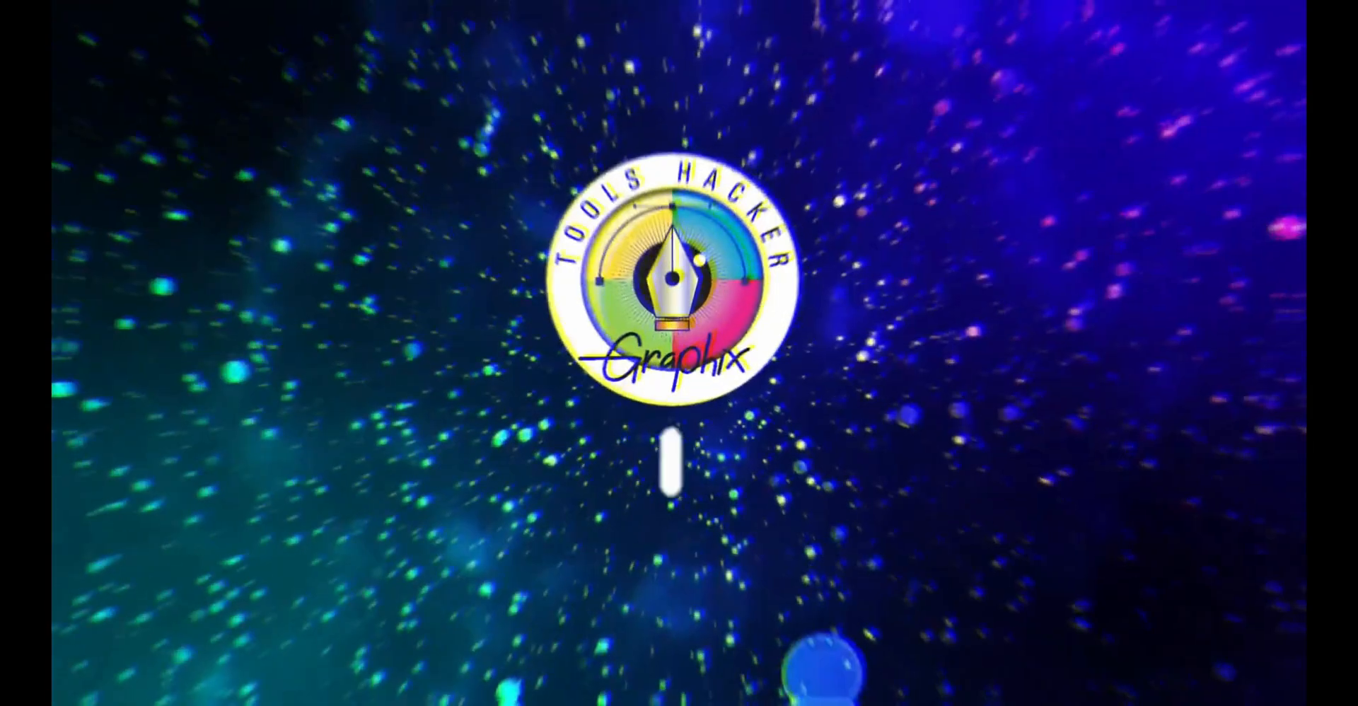